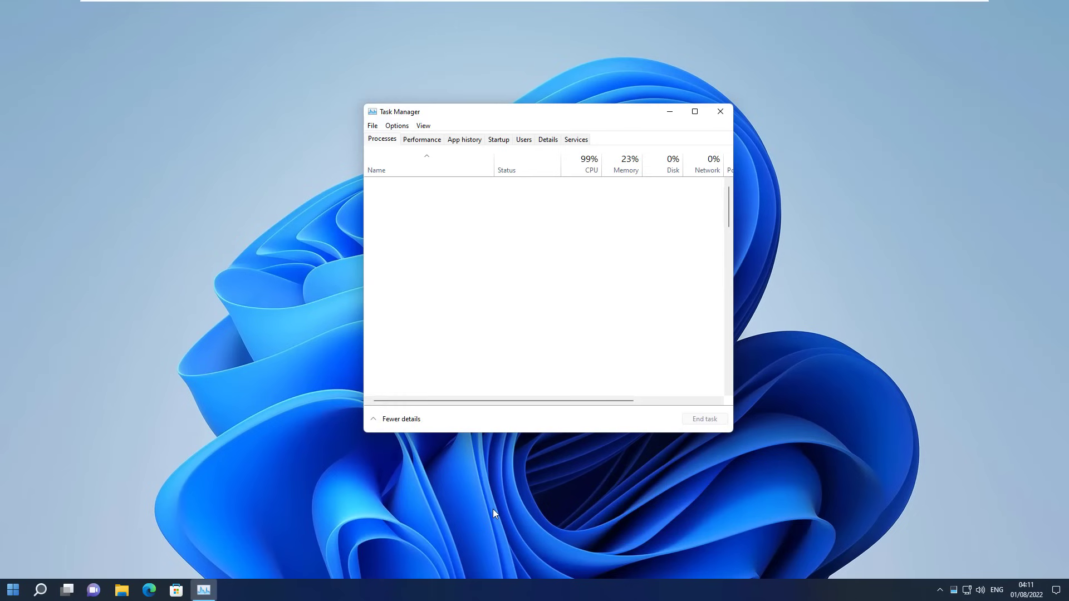
Check the CPU performance graph in Task Manager, and close Task Manager.
click(428, 142)
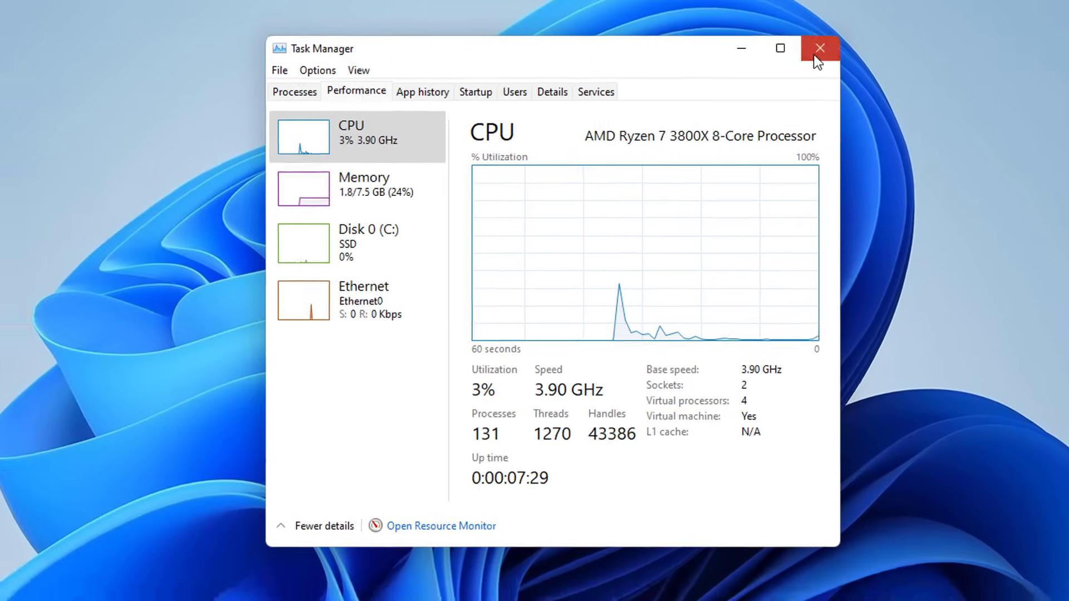
click(817, 59)
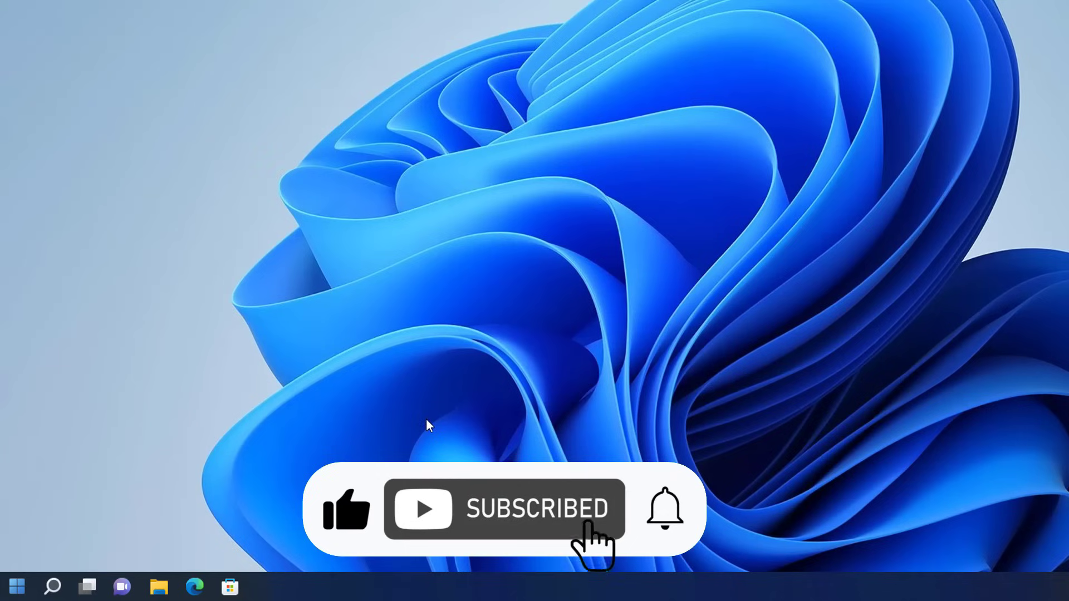
Search for services, open the Services console and sort the service list alphabetically by name.
click(21, 587)
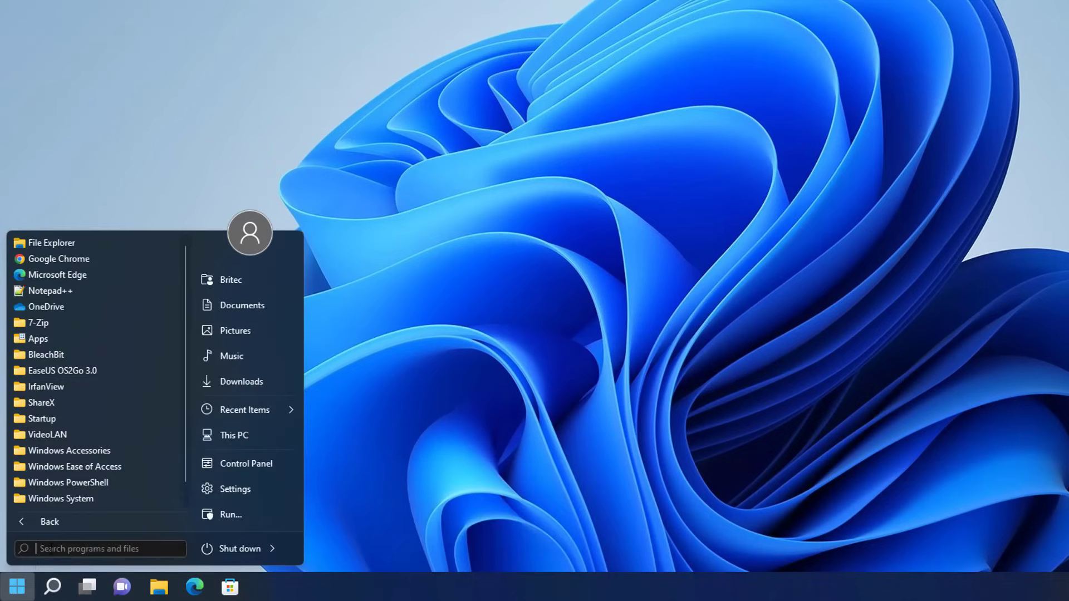
text(services)
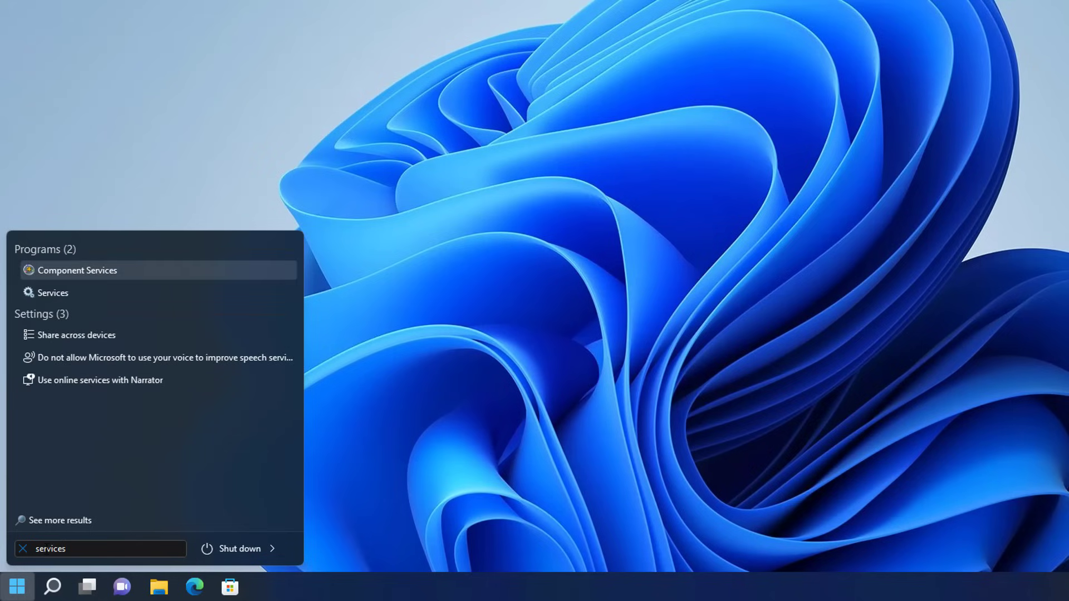
click(52, 292)
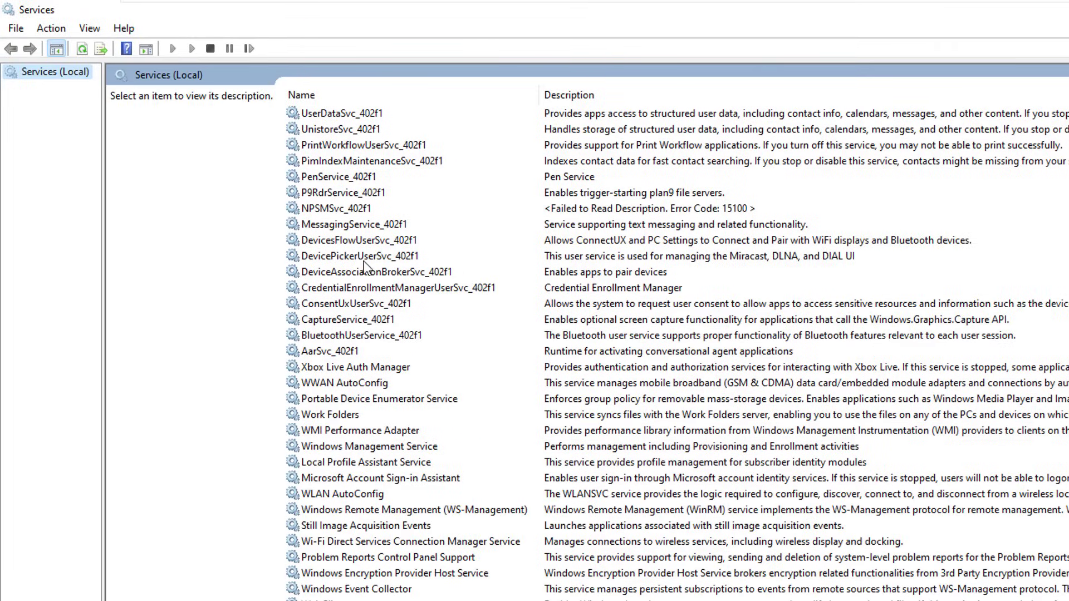
click(333, 93)
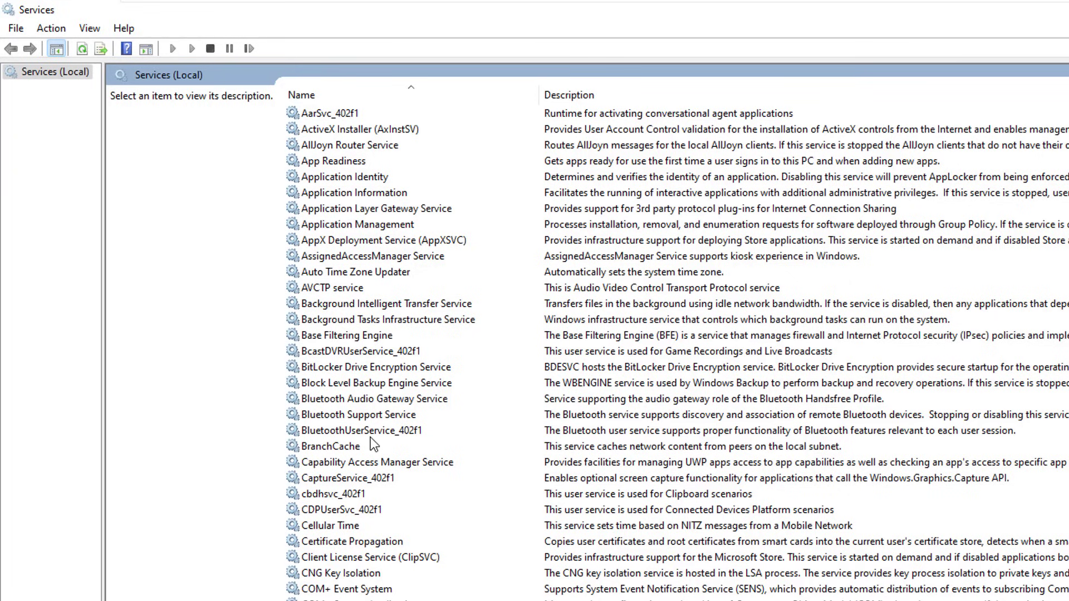
Open the properties of the ActiveX Installer (AxInstSV) service and read its description through to the end.
click(354, 399)
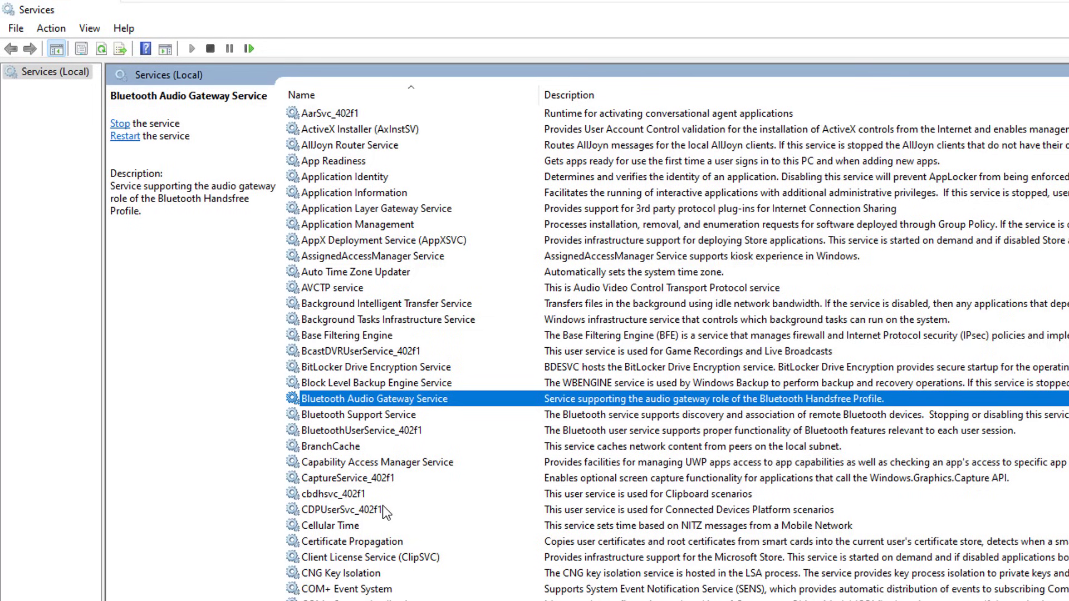
click(368, 129)
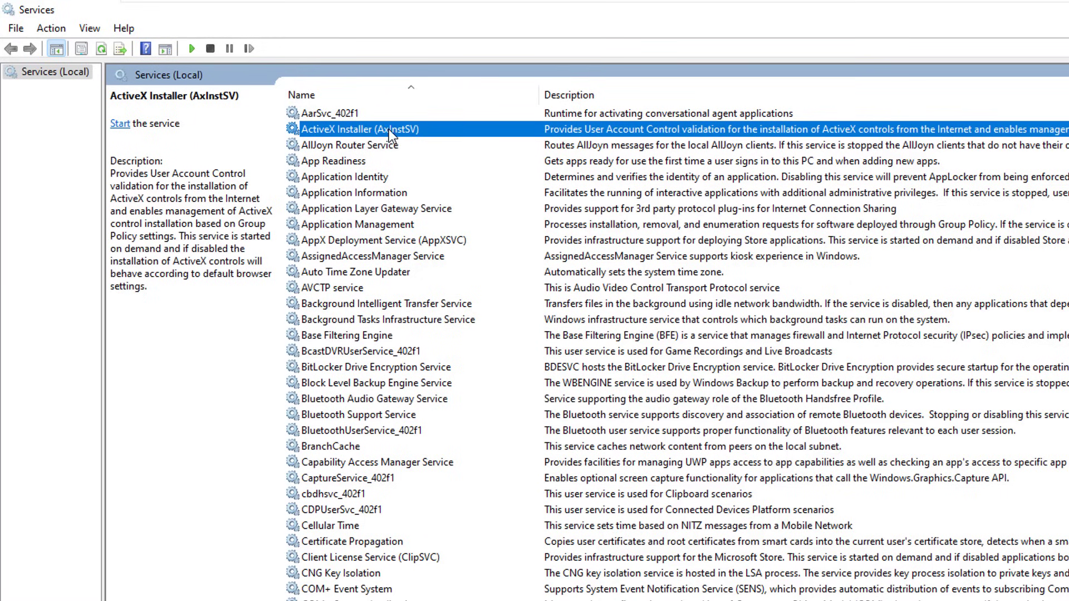
double_click(387, 129)
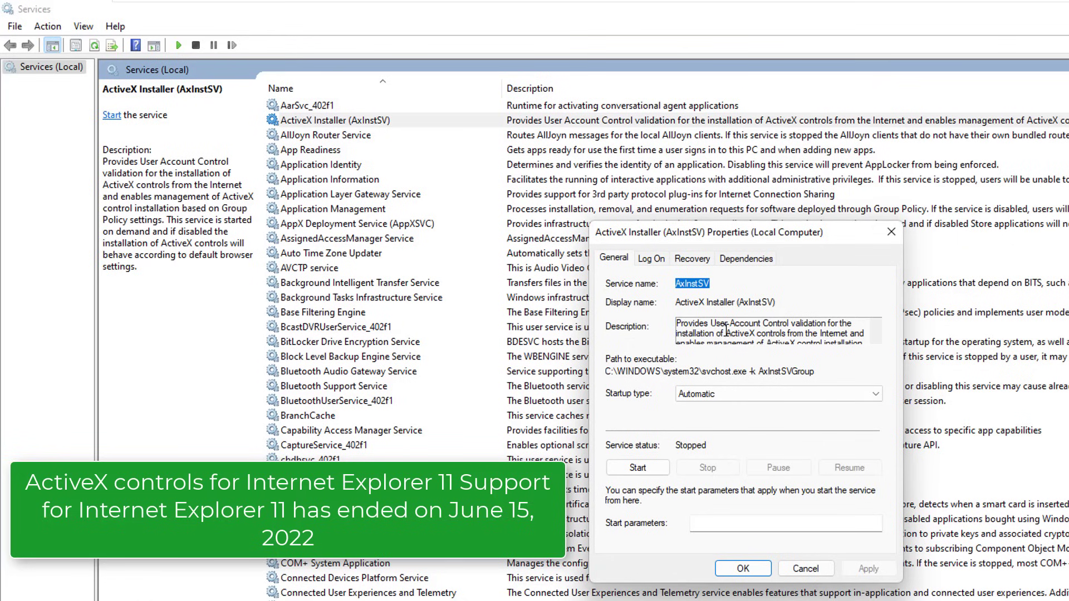
click(876, 339)
click(877, 339)
click(877, 339)
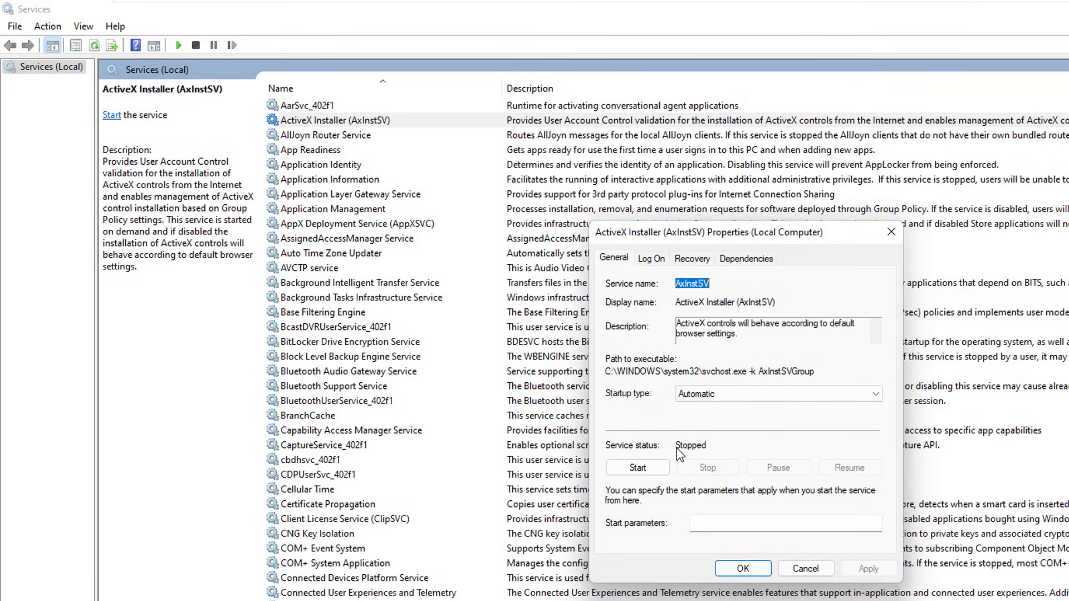
Set the ActiveX Installer service's startup type to Disabled, apply the change and close its properties.
click(743, 393)
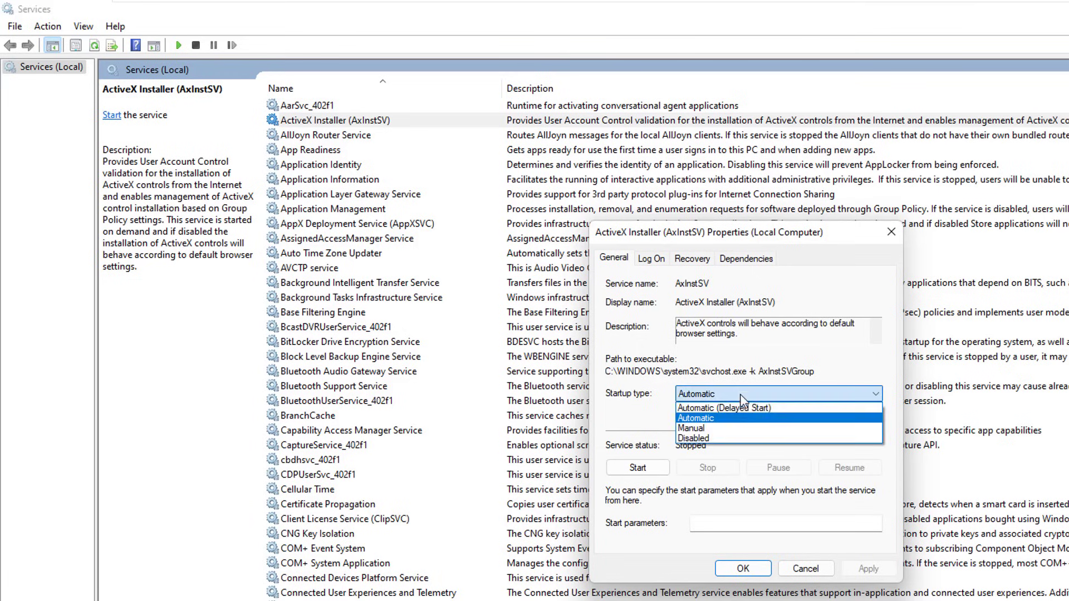
click(717, 446)
click(718, 389)
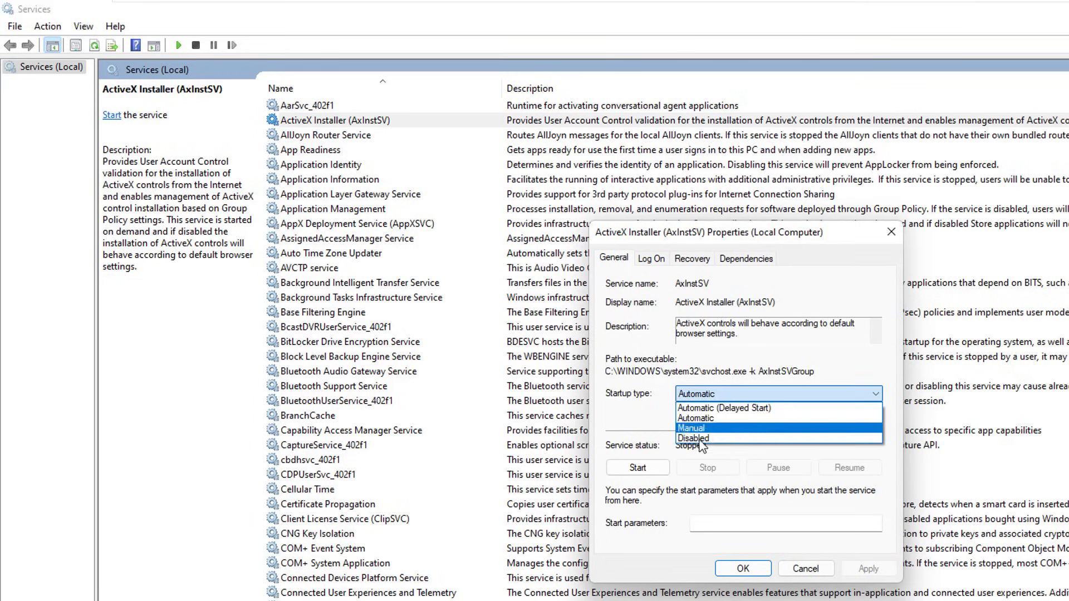
click(695, 440)
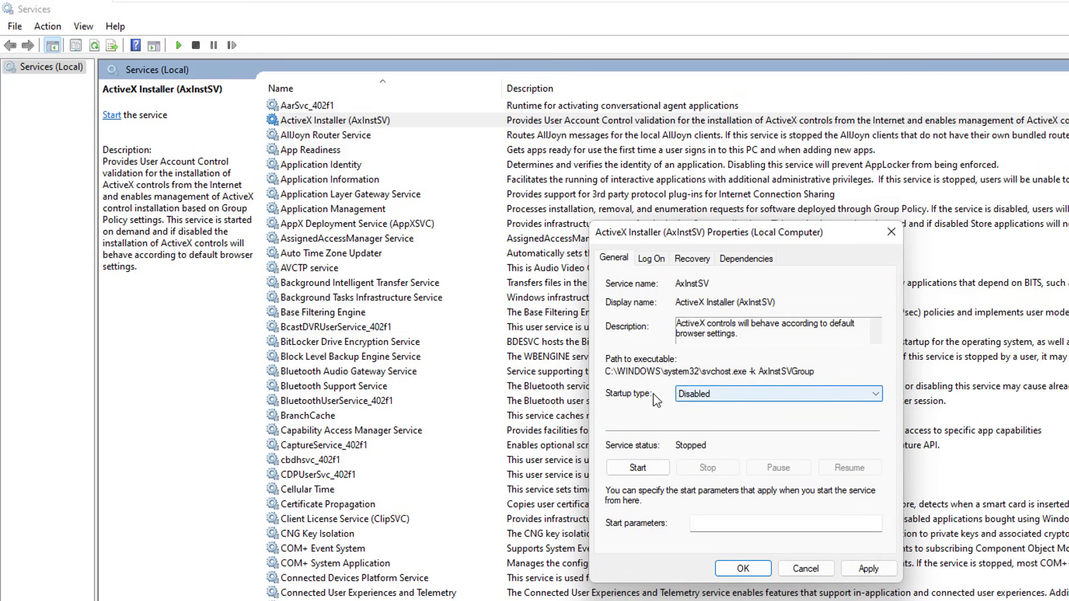
click(861, 571)
click(744, 569)
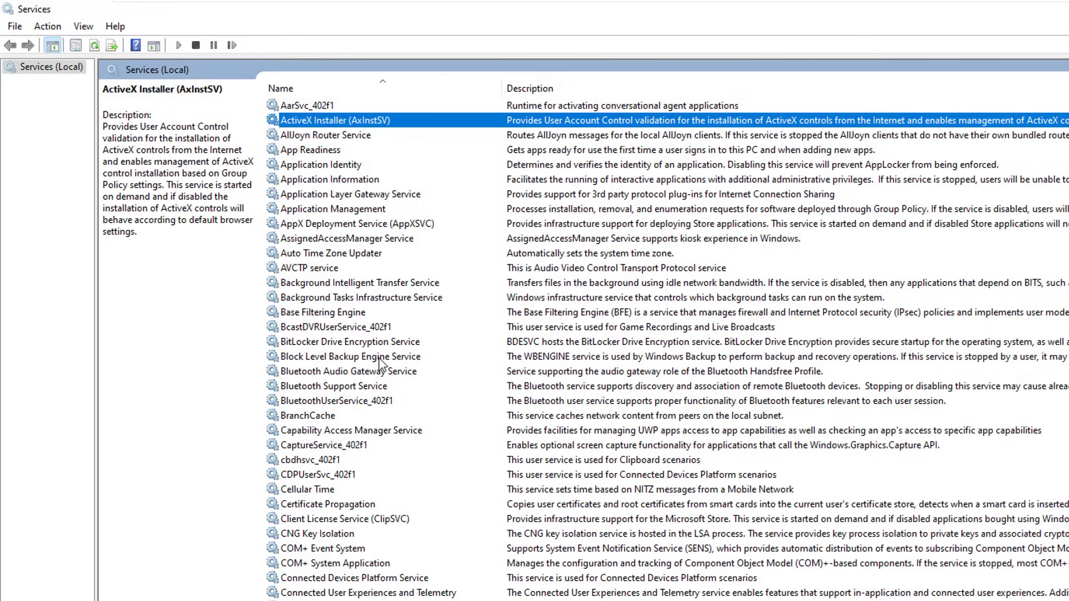
Set the startup type of the BitLocker Drive Encryption Service to Disabled and save the change.
click(306, 268)
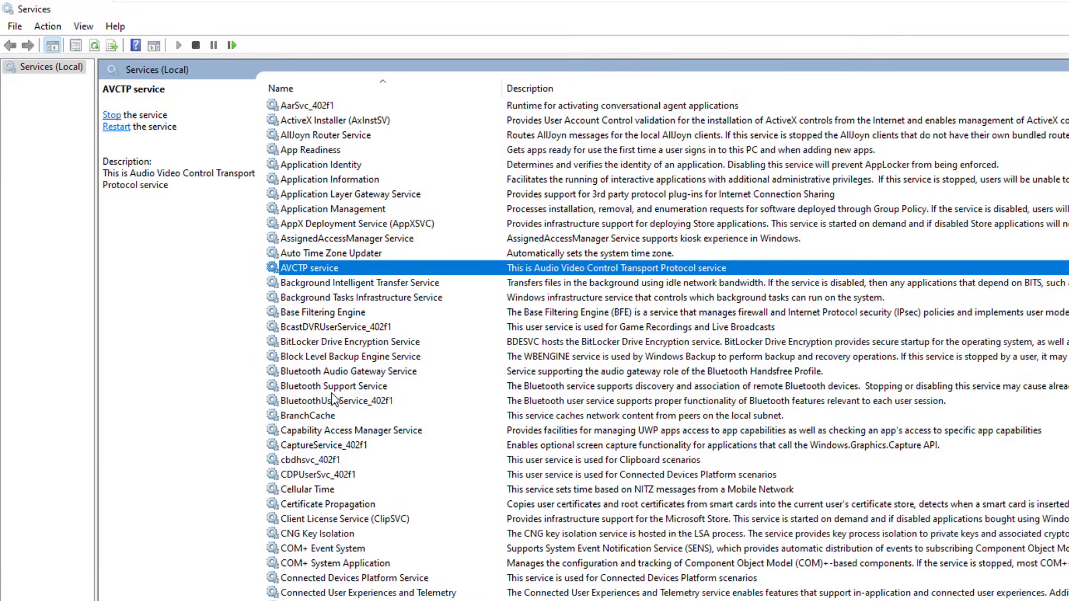
click(332, 346)
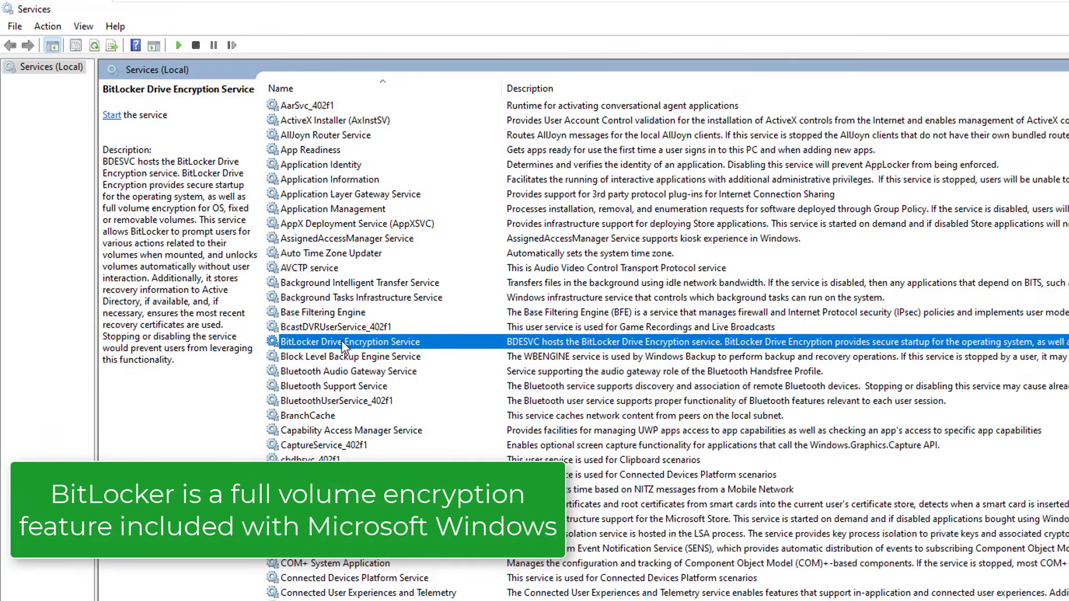
double_click(367, 347)
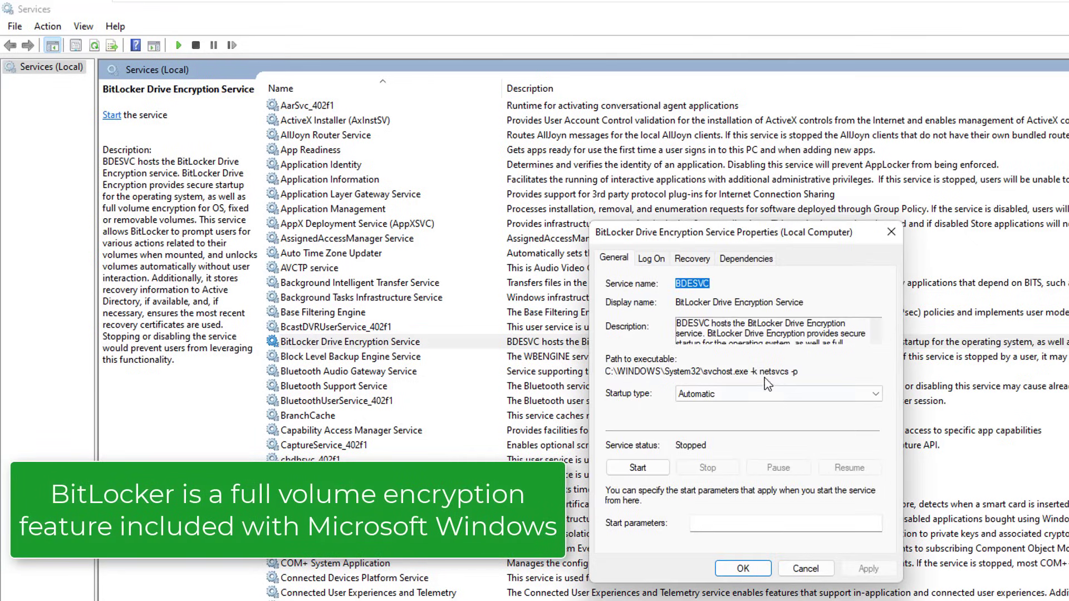
click(735, 396)
click(717, 438)
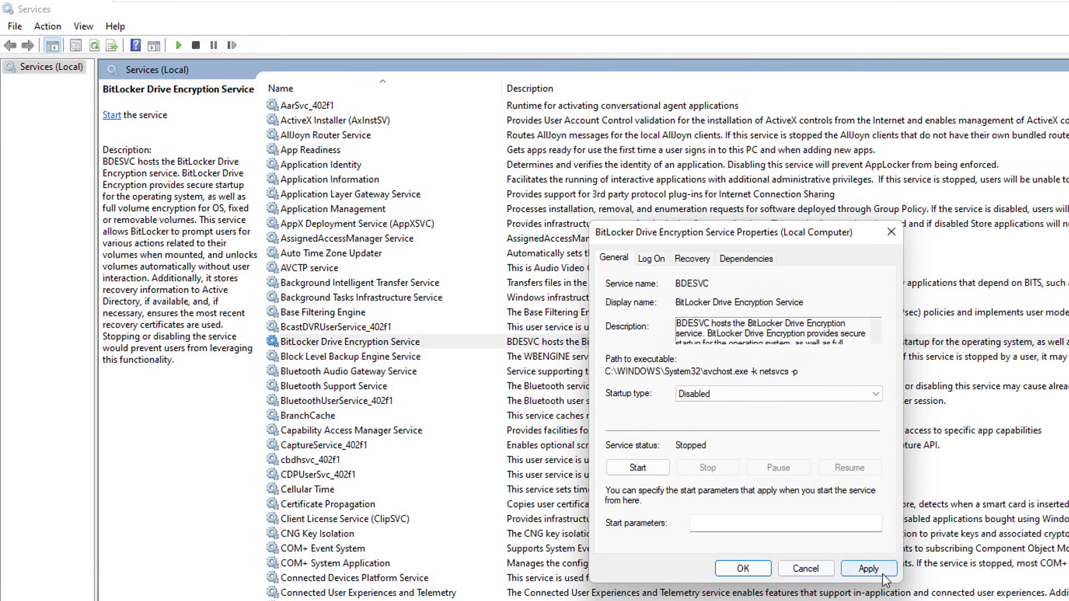
click(868, 569)
click(747, 570)
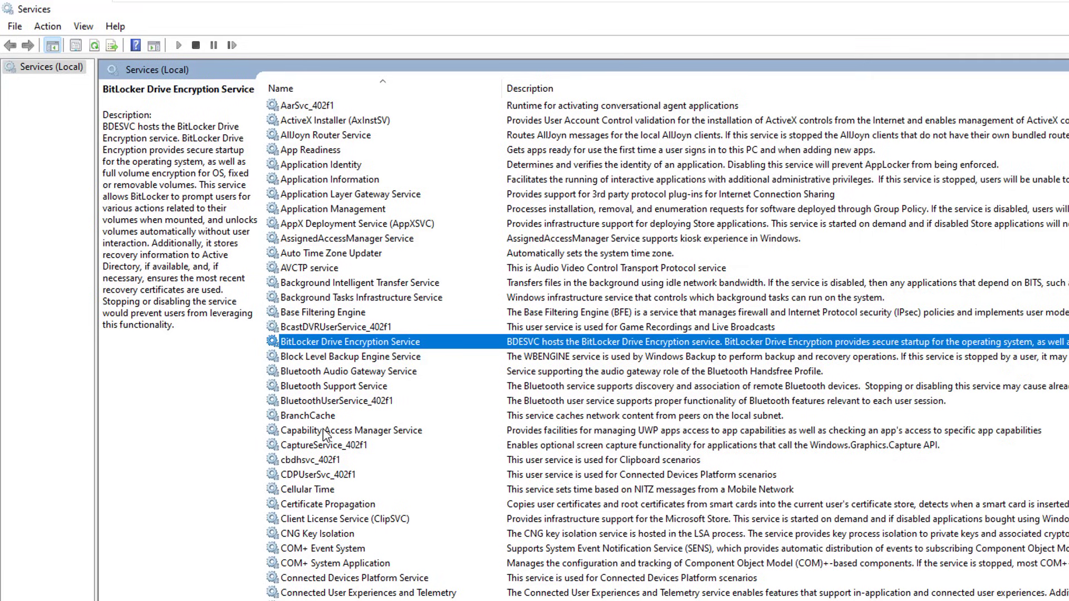
Compare the descriptions of the Bluetooth Audio Gateway Service and the Bluetooth Support Service.
click(312, 374)
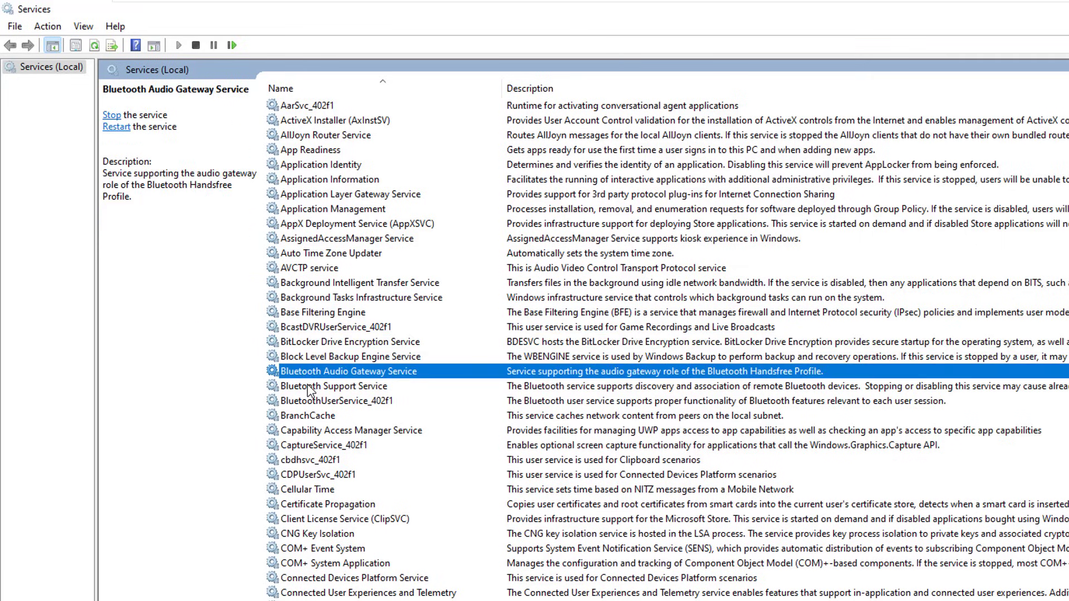
click(310, 388)
click(312, 375)
click(309, 389)
click(311, 374)
click(310, 388)
click(311, 375)
Stop the Bluetooth Audio Gateway Service and set its startup type to Disabled, saving the change.
double_click(374, 372)
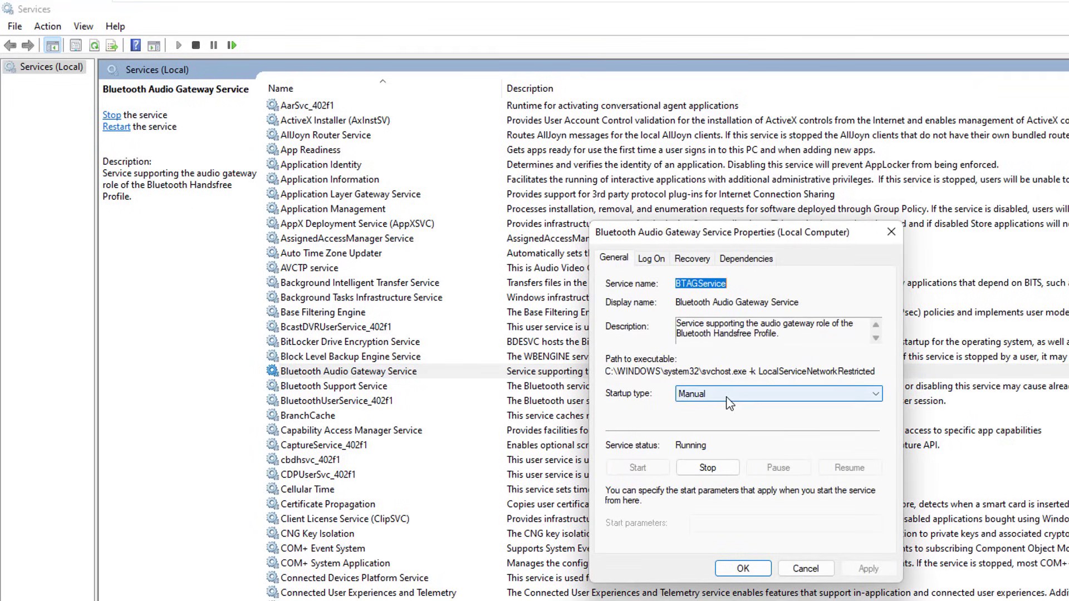
click(708, 468)
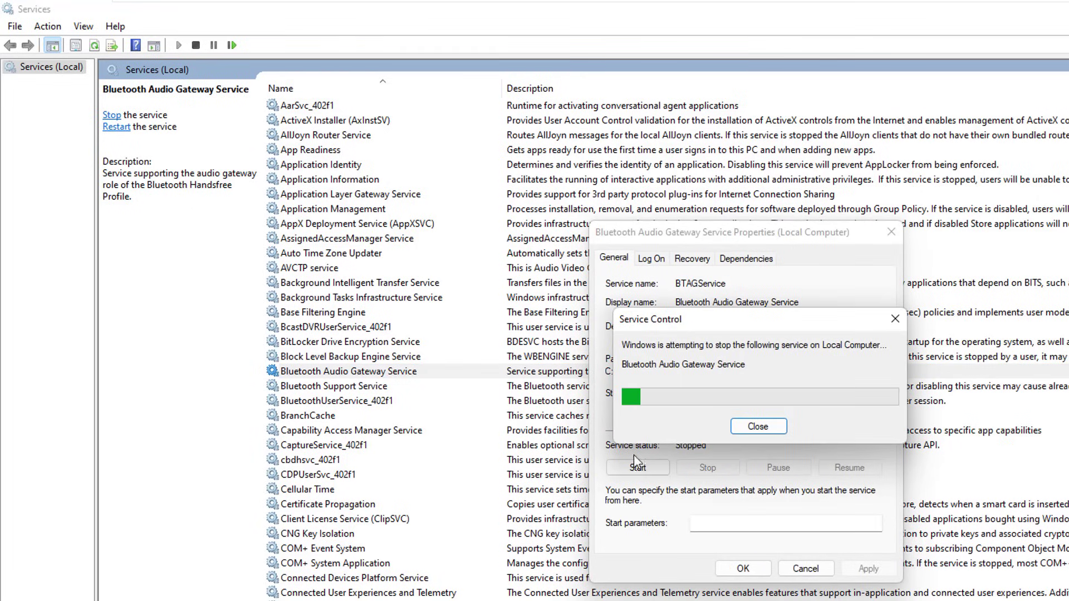
click(753, 394)
click(735, 437)
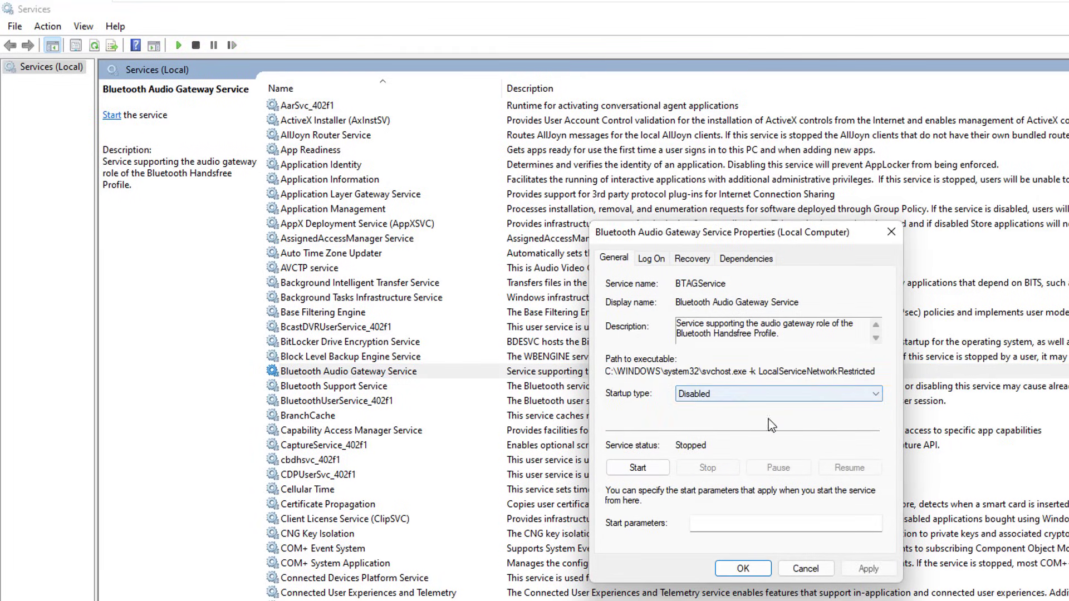
click(868, 568)
click(744, 569)
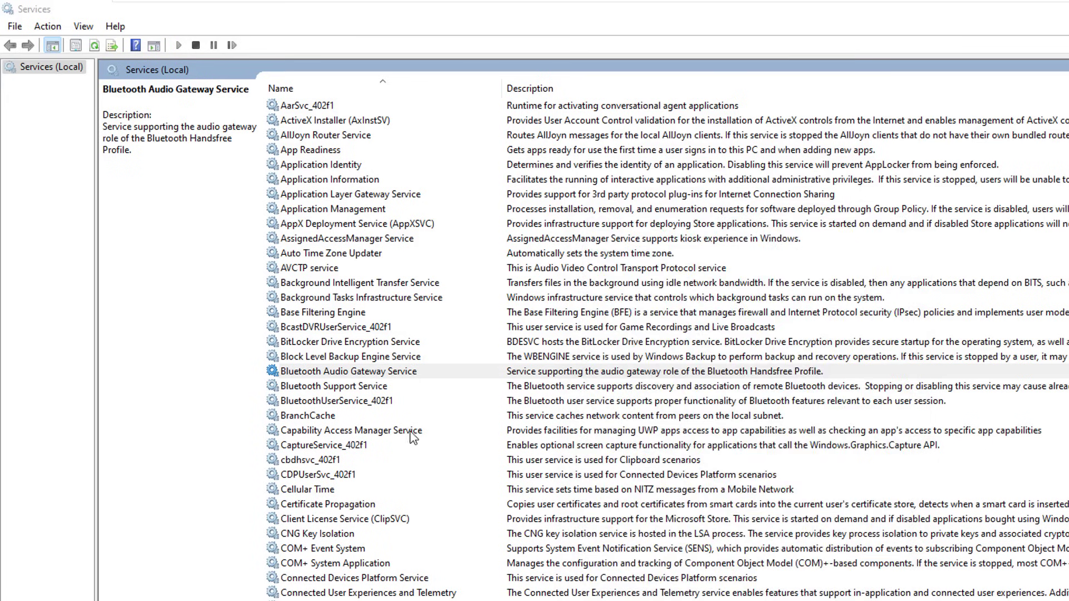
Set the Bluetooth Support Service's startup type to Disabled, stop the service and save the change.
click(362, 388)
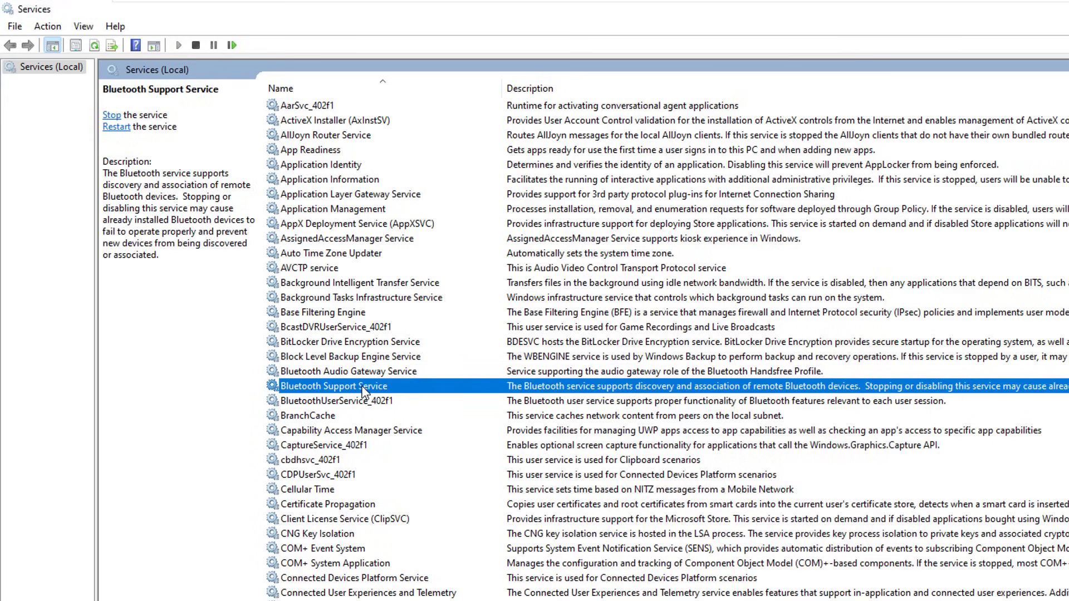
double_click(378, 391)
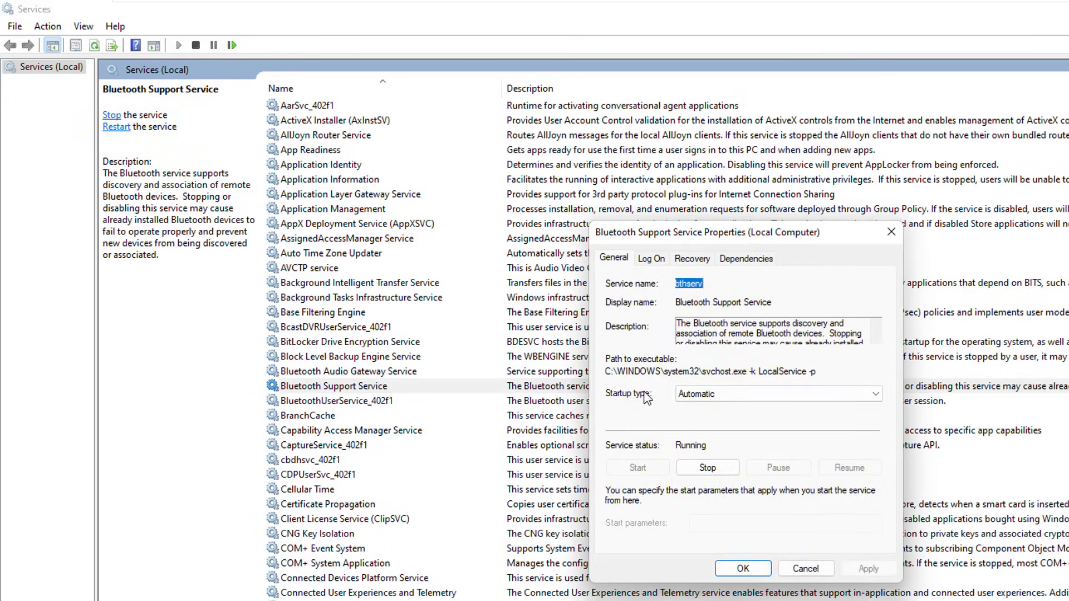
click(724, 394)
click(703, 440)
click(708, 471)
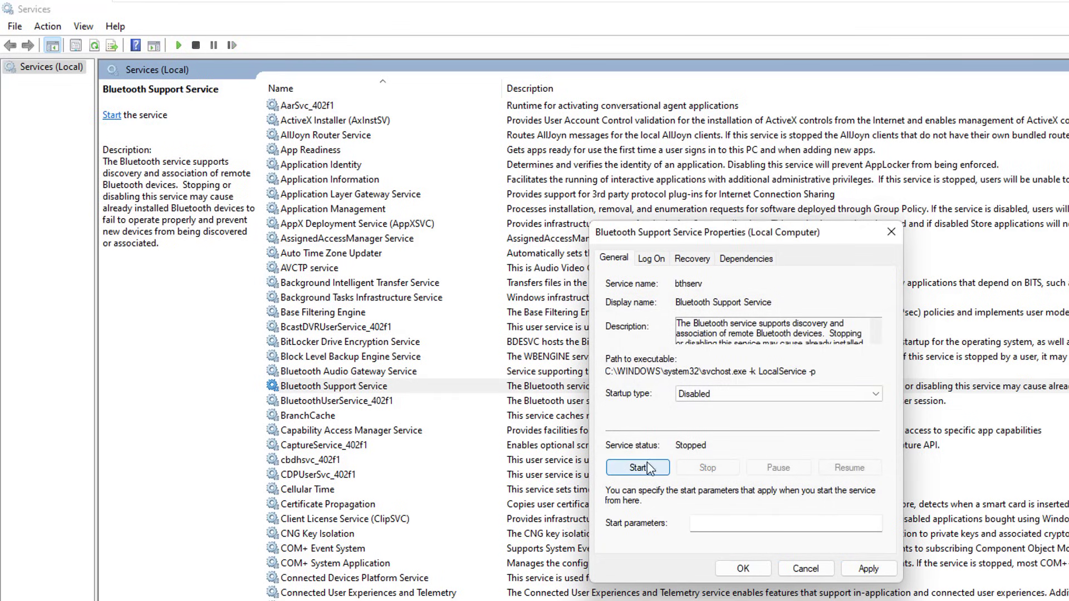
click(869, 569)
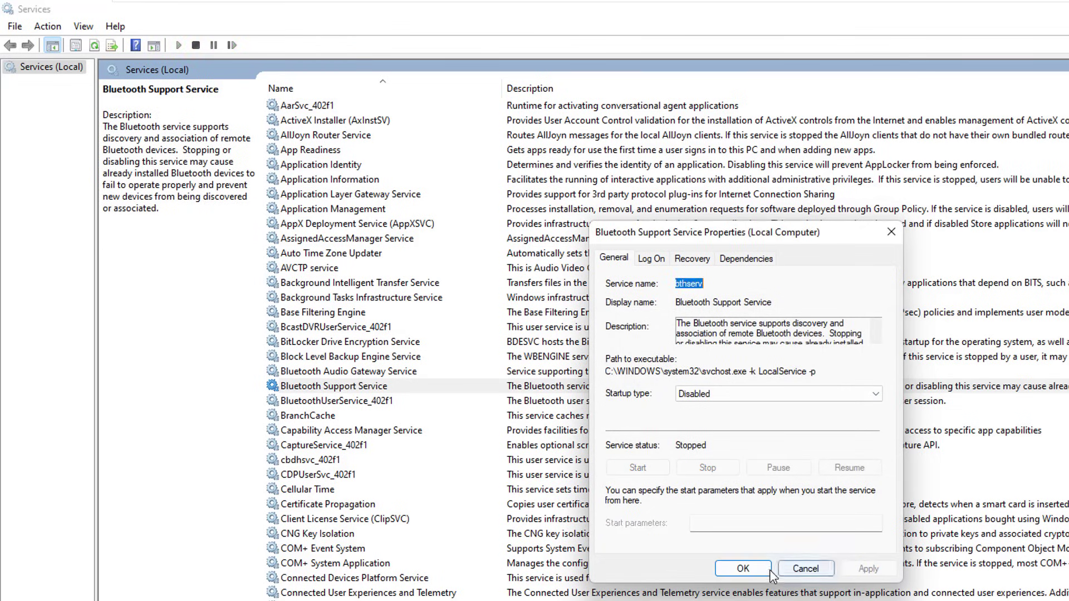
click(765, 570)
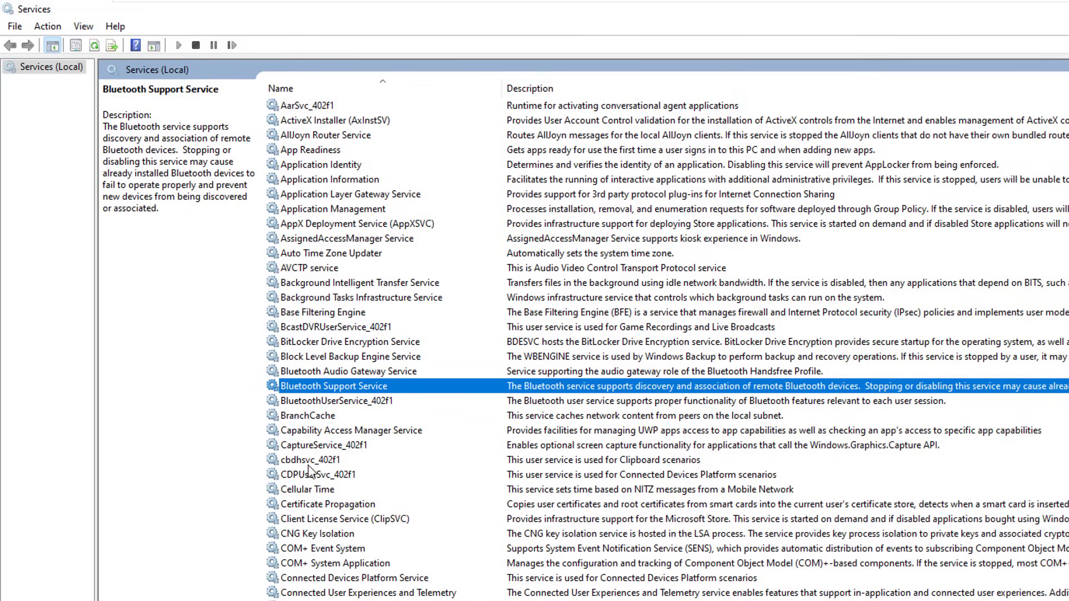
Set the startup type of the Certificate Propagation service to Disabled and save the change.
click(310, 506)
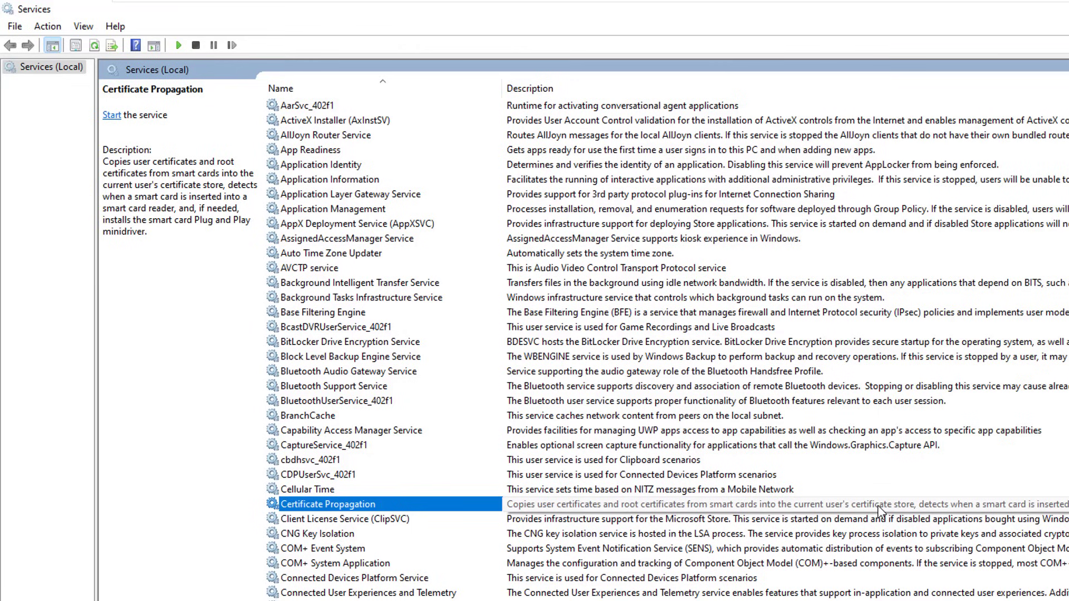
double_click(557, 504)
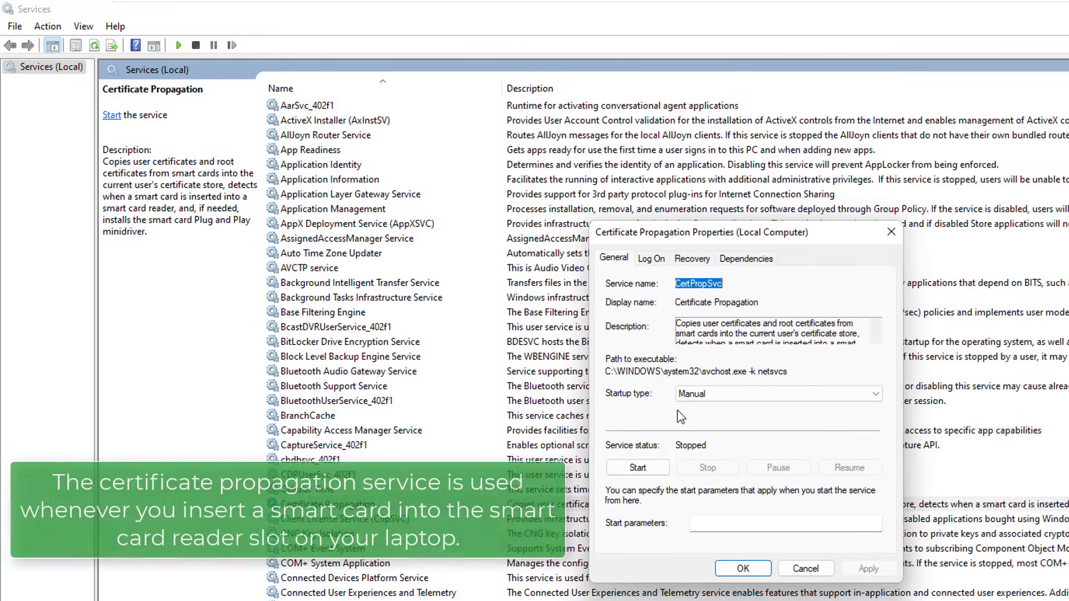
click(730, 395)
click(704, 439)
click(867, 568)
click(728, 571)
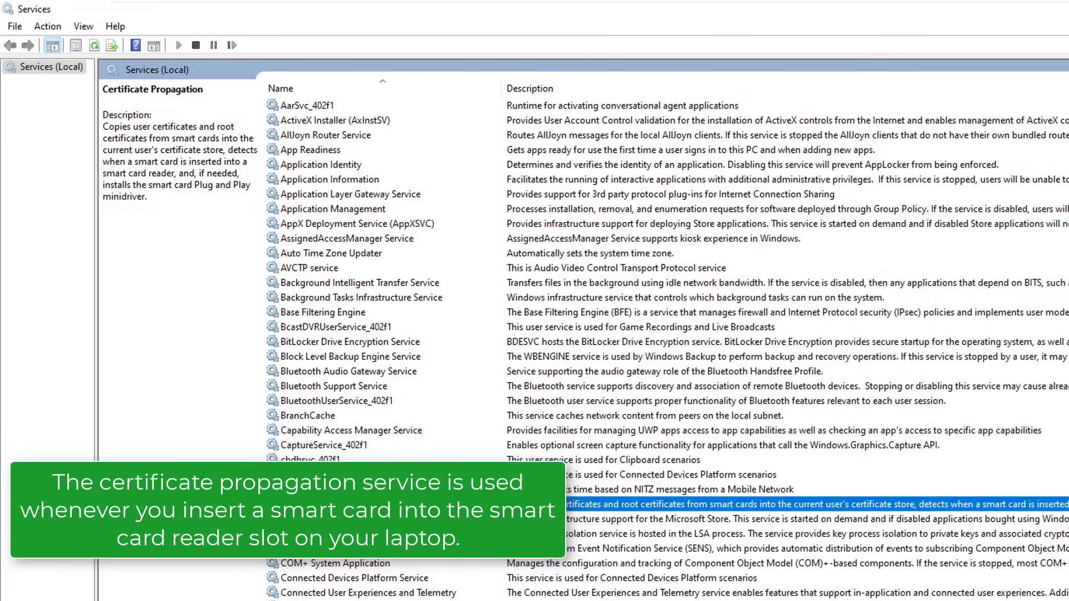
key(Up)
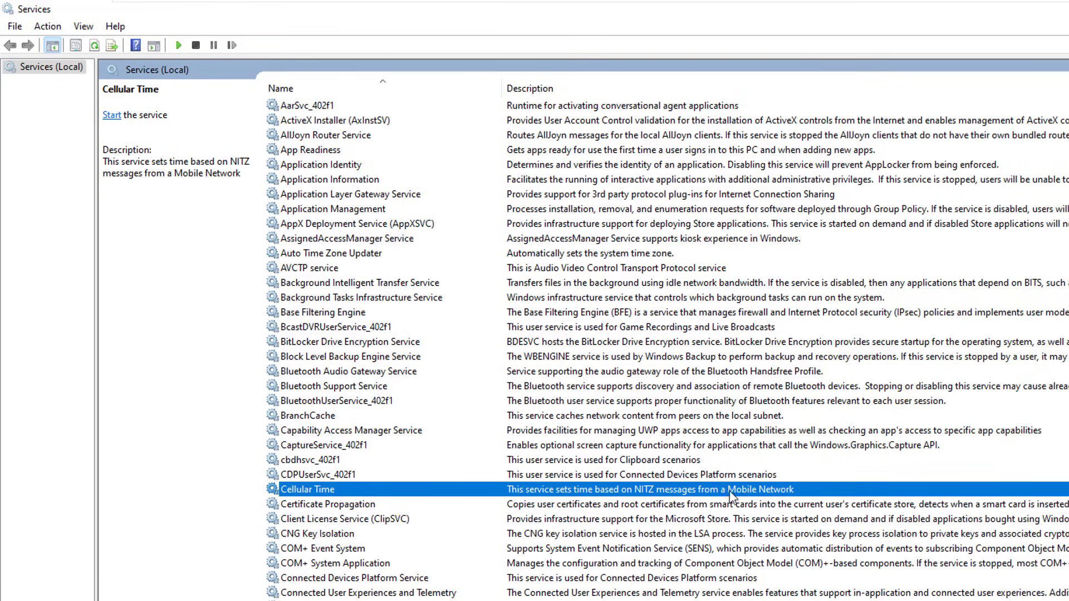
key(Down)
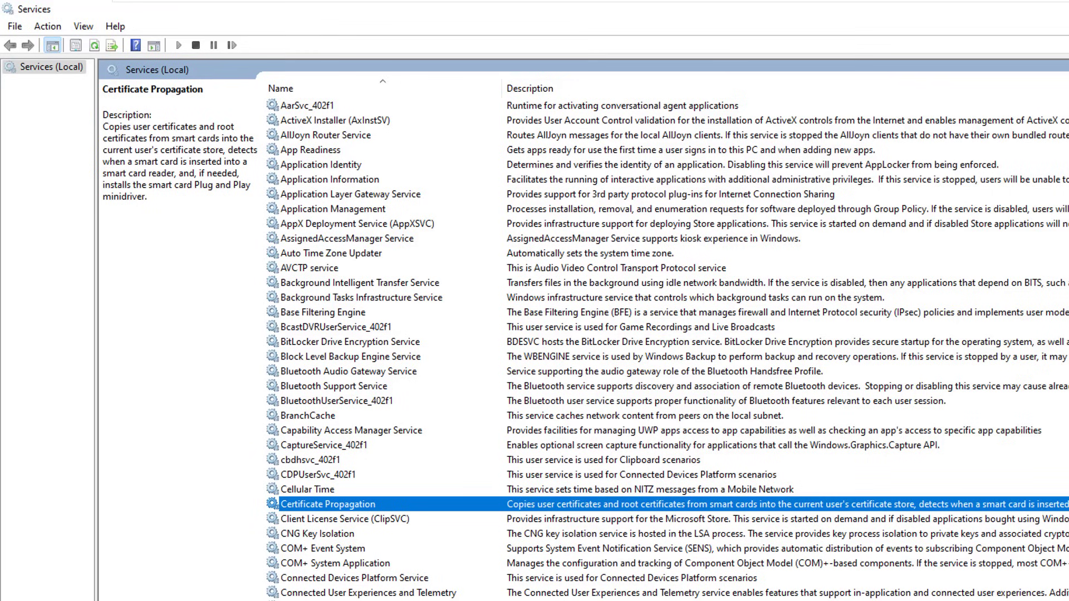
Stop the Connected User Experiences and Telemetry service and set its startup type to Disabled, saving the change.
click(321, 598)
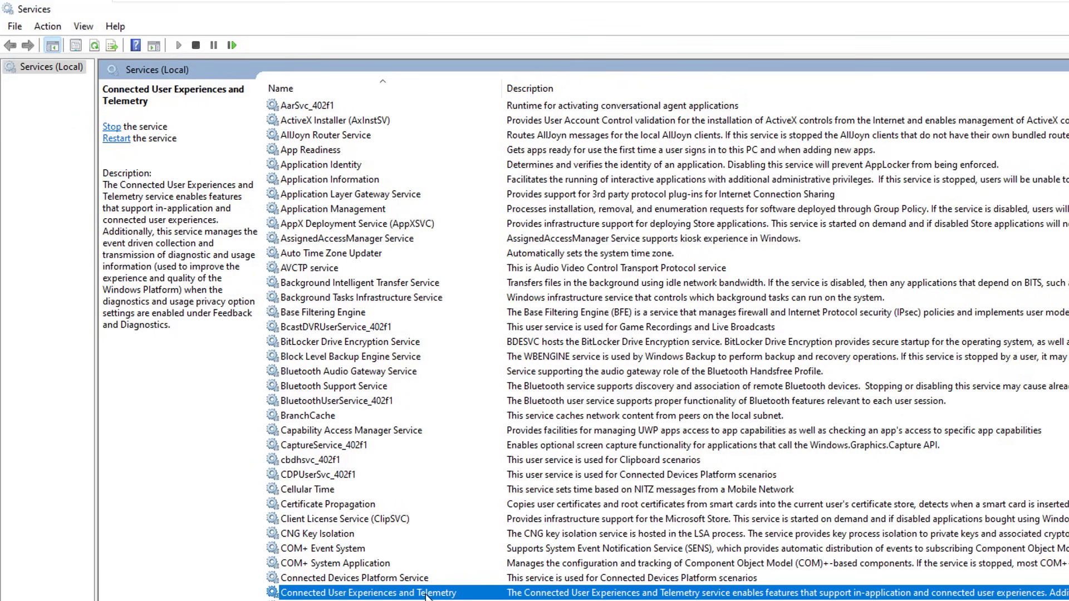
double_click(426, 597)
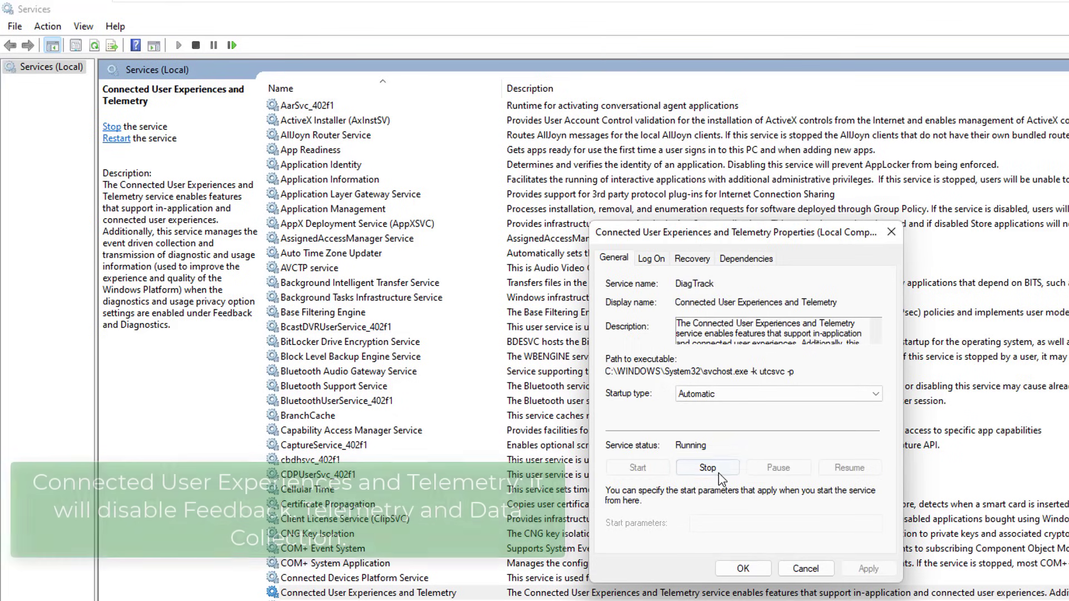
click(719, 474)
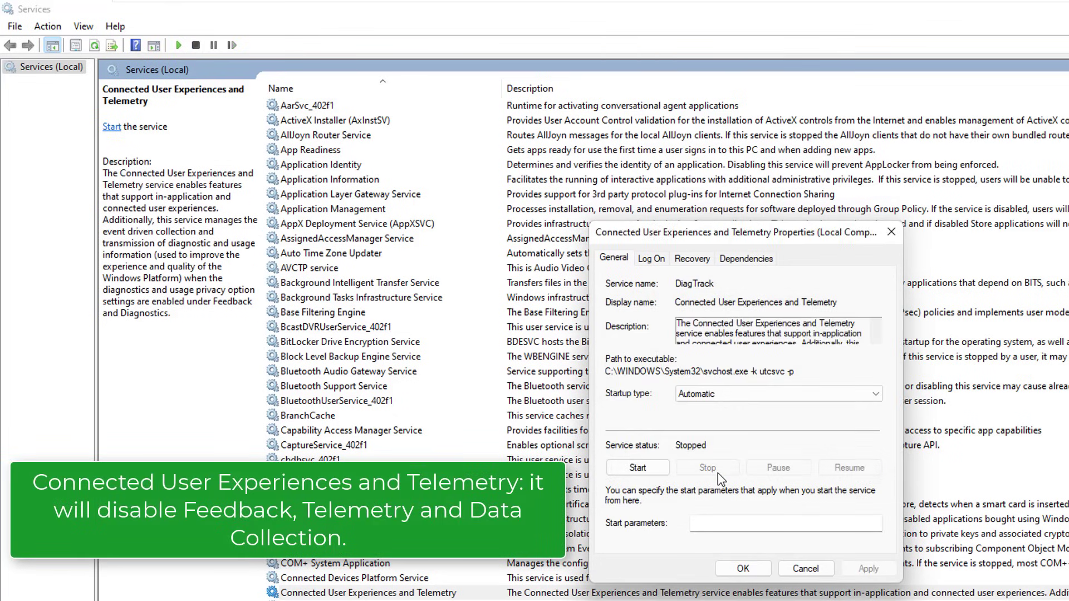
click(757, 400)
click(717, 441)
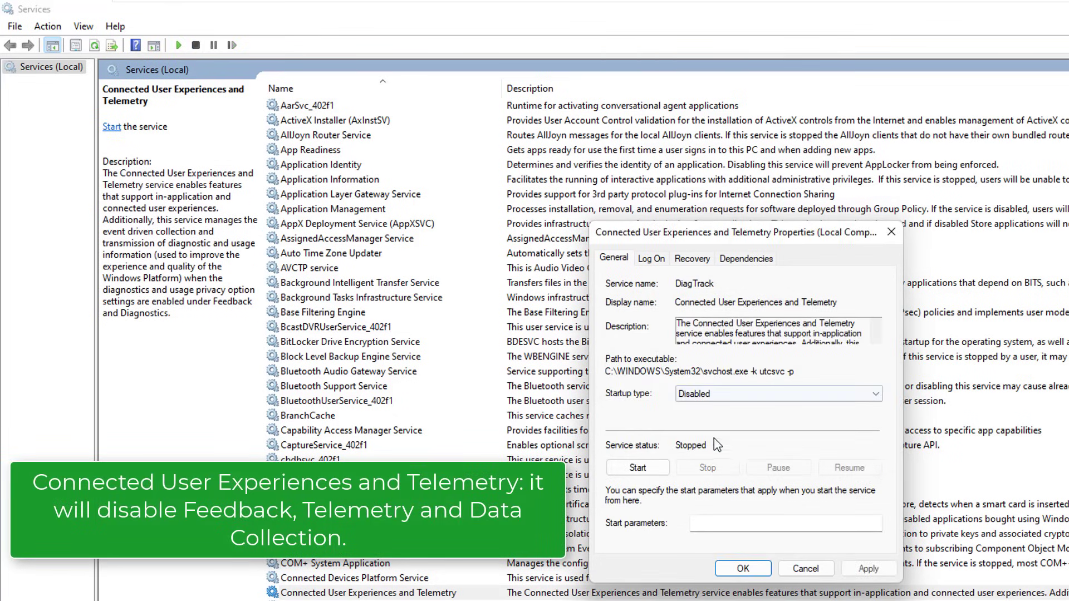
click(869, 569)
click(746, 568)
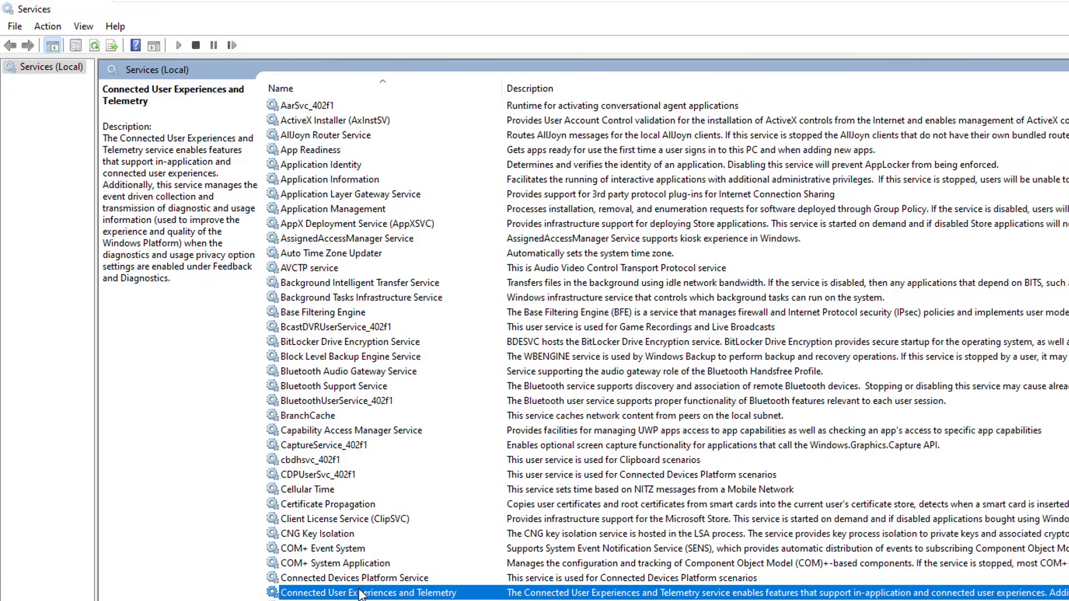
Find the Downloaded Maps Manager service and set its startup type to Disabled, saving the change.
scroll(323, 512, down, 6)
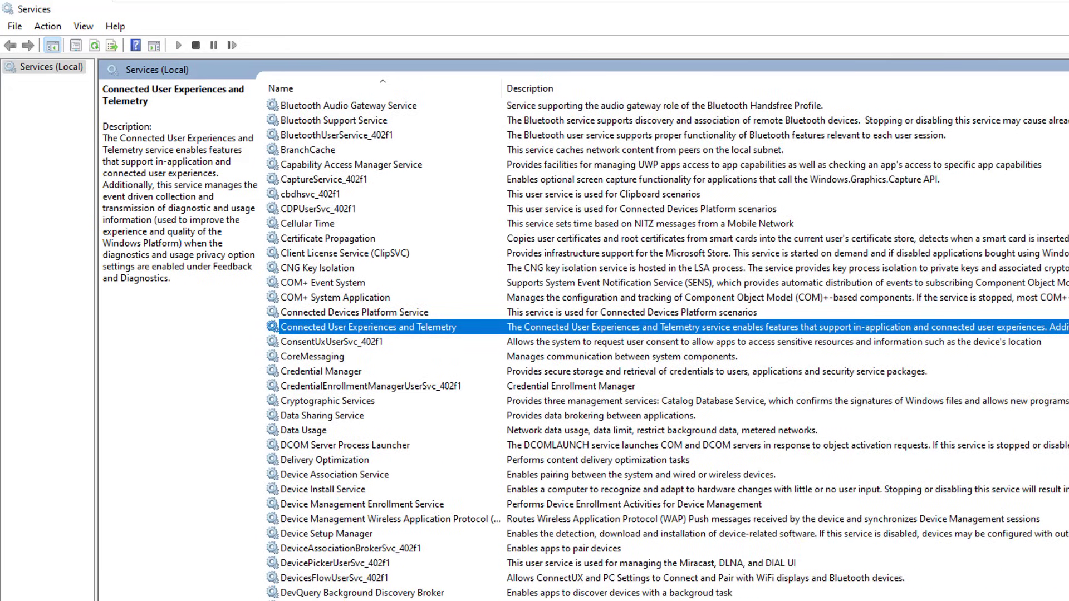
scroll(315, 518, down, 1)
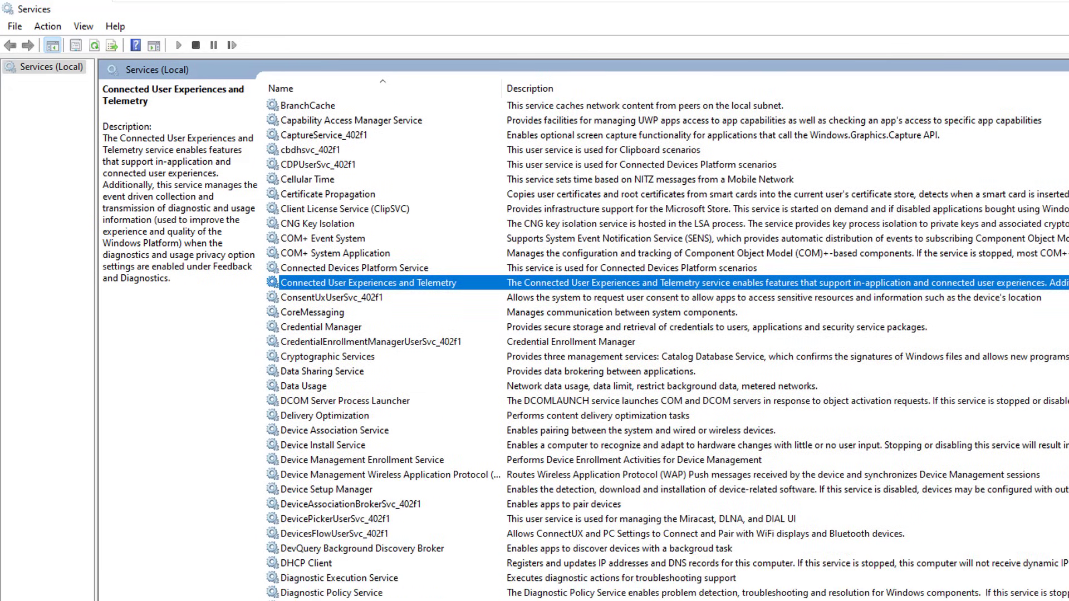
scroll(667, 350, down, 1)
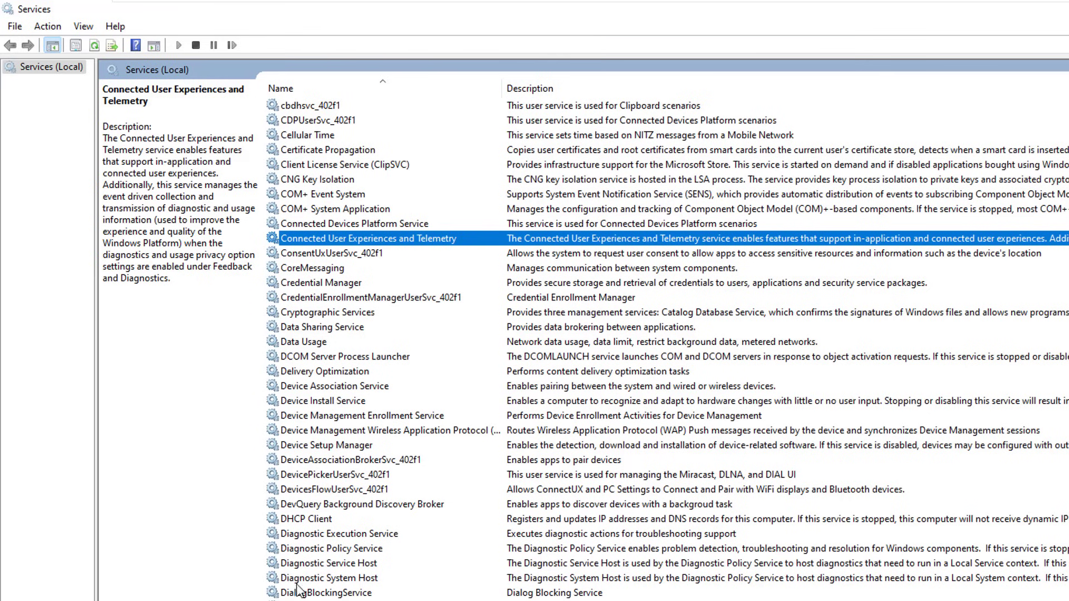
text(dow)
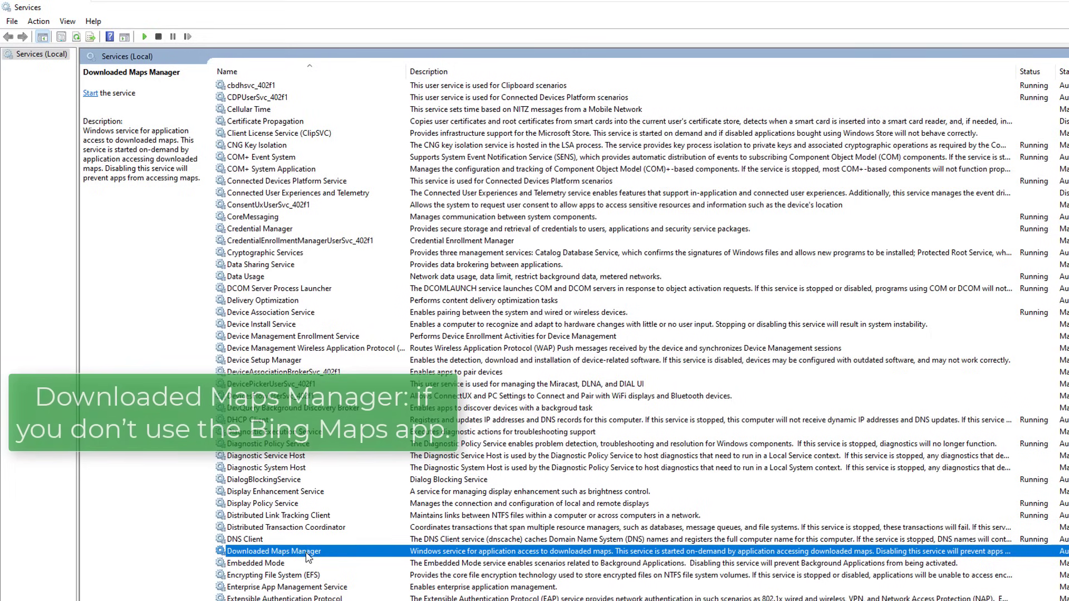
double_click(308, 551)
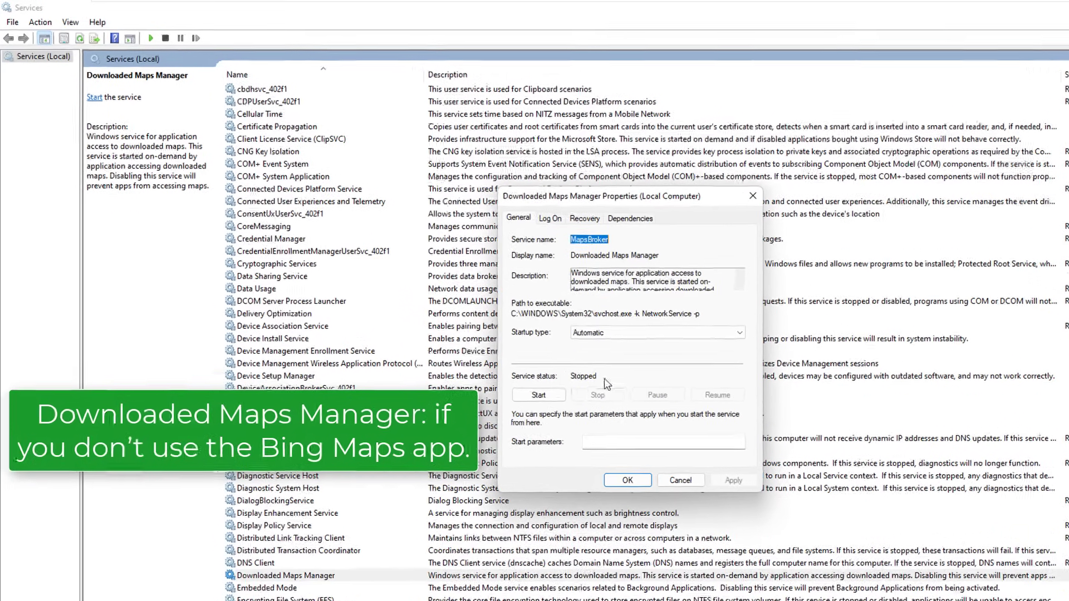
click(576, 318)
click(576, 359)
click(842, 551)
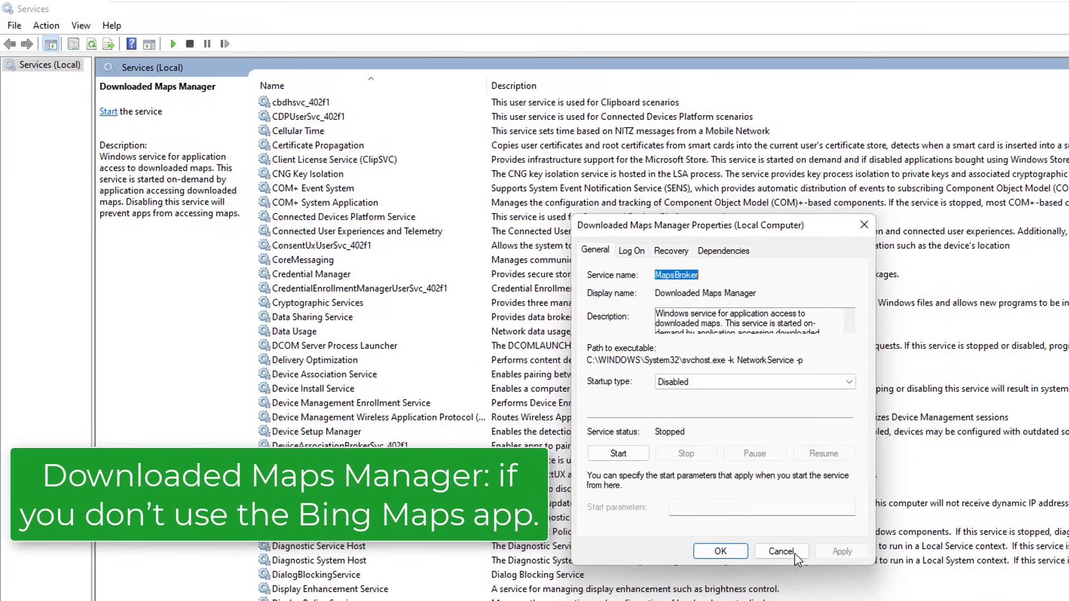
click(721, 551)
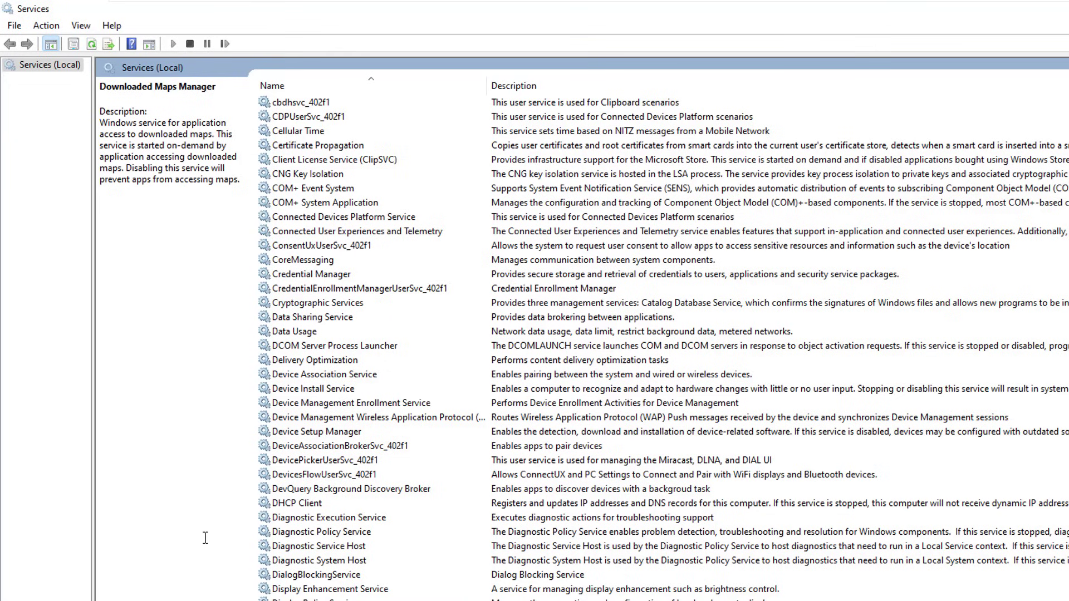
Set the Fax service's startup type to Disabled and save the change.
key(f)
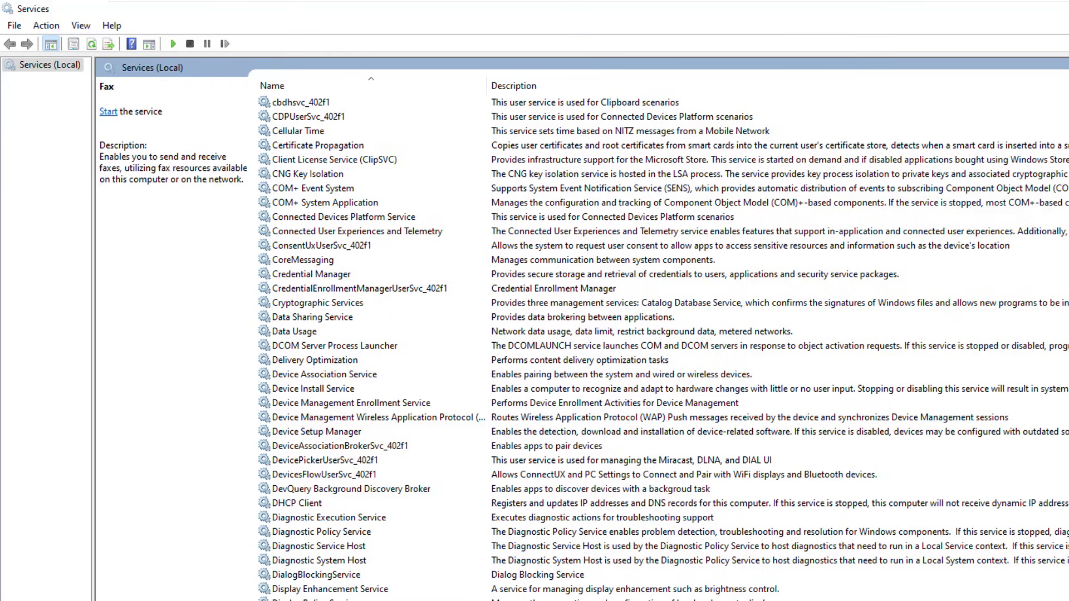
scroll(282, 468, down, 7)
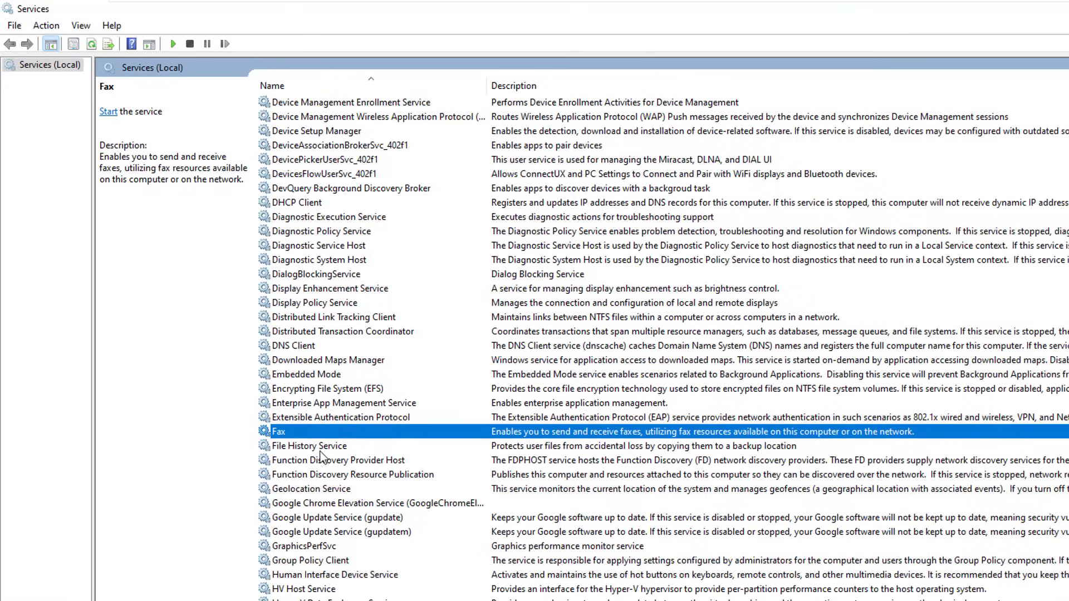
double_click(294, 433)
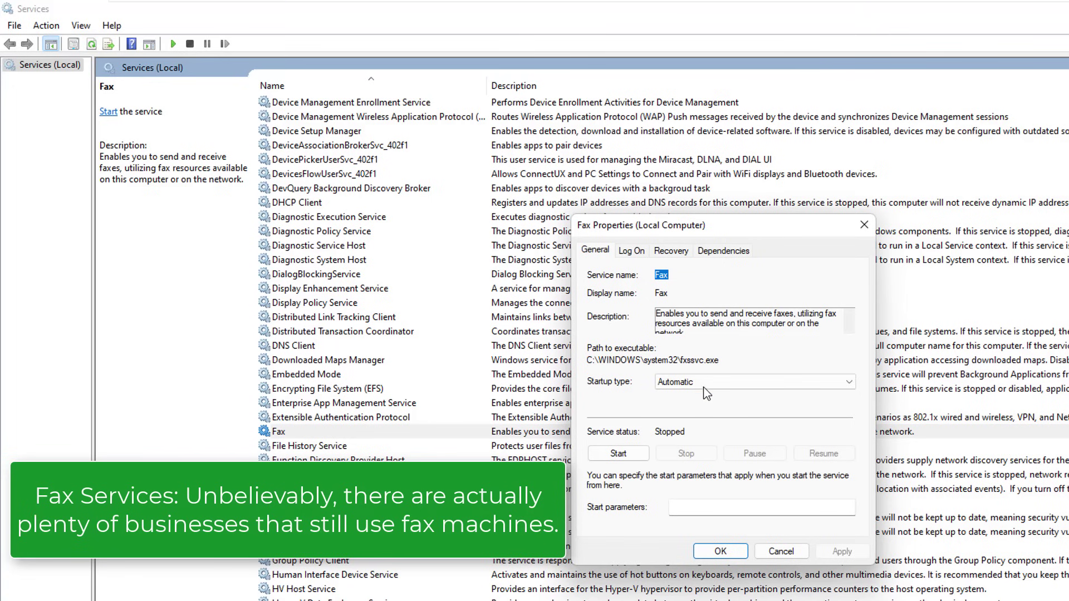
click(705, 382)
click(689, 429)
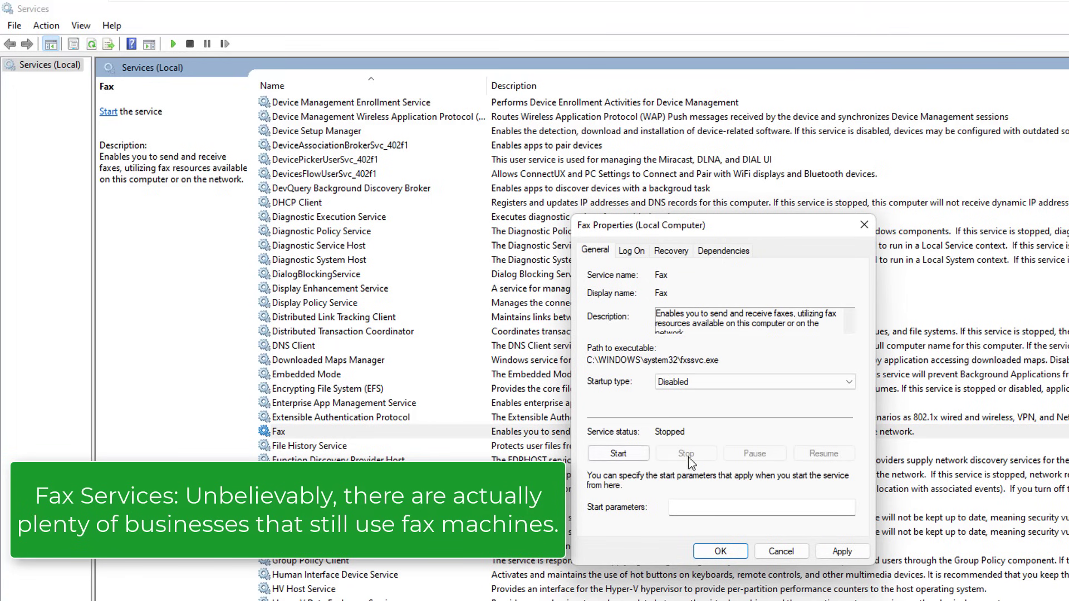
click(840, 552)
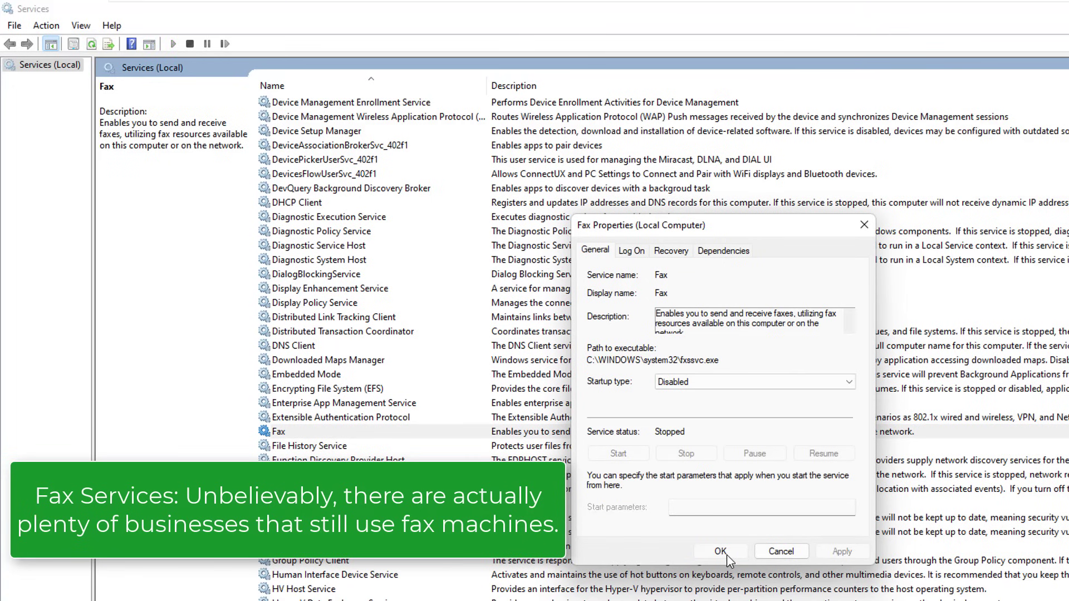
click(721, 551)
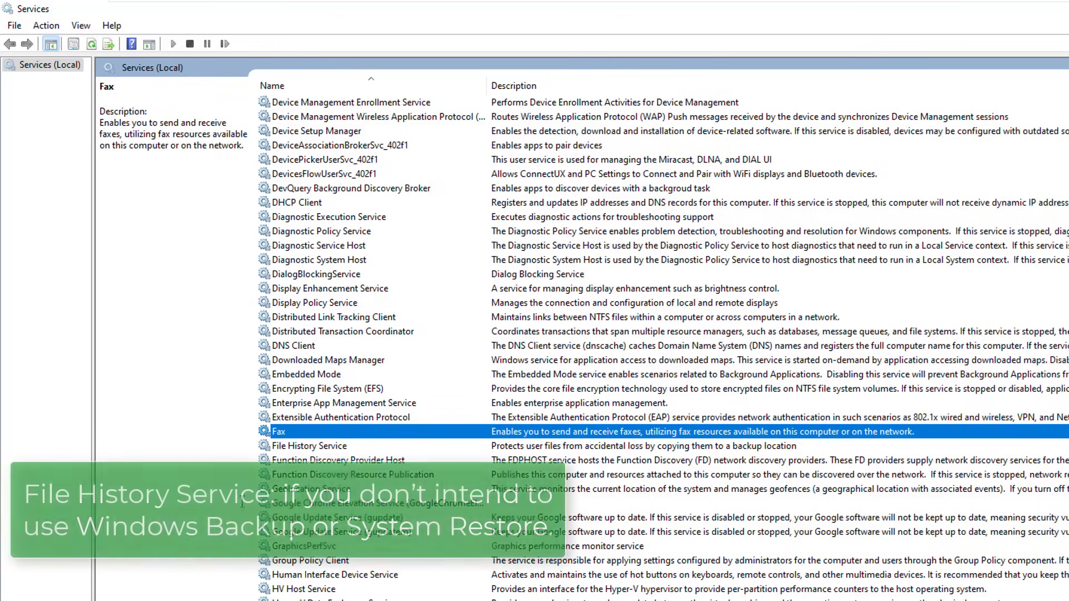
Set the startup type of the File History Service to Disabled and save the change.
click(310, 448)
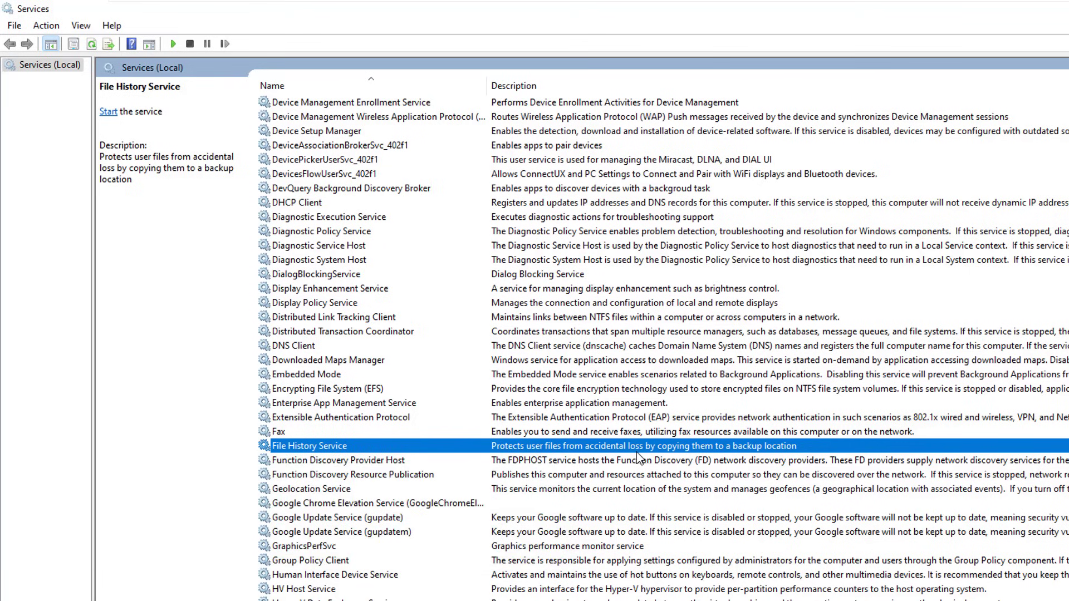
double_click(321, 449)
click(687, 380)
click(681, 426)
click(829, 550)
click(702, 554)
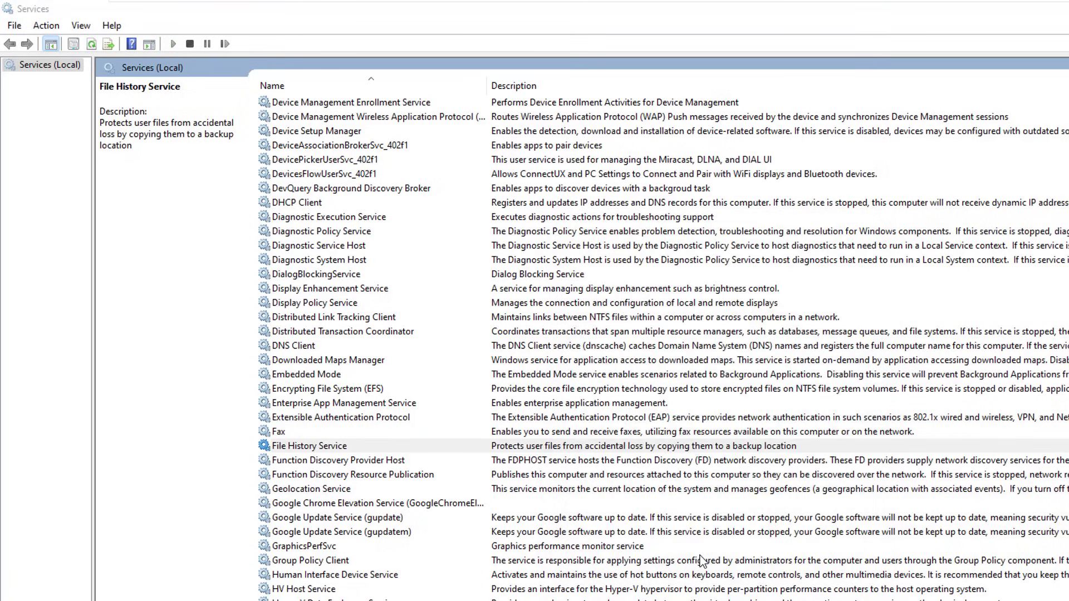
Set the IP Helper service's startup type to Disabled, stop the service and save the change.
scroll(663, 345, down, 4)
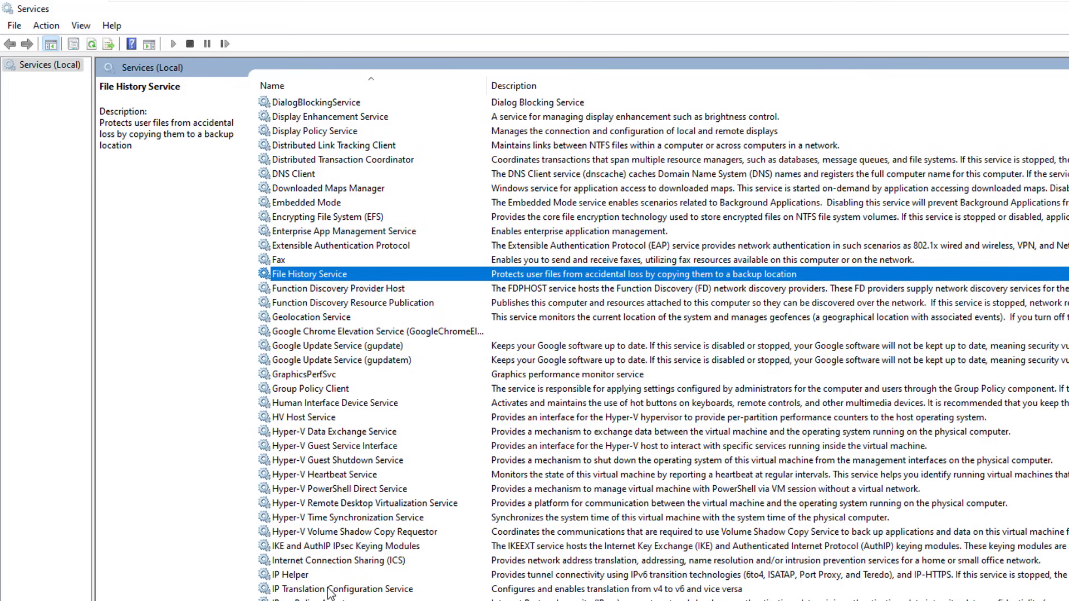
scroll(341, 583, down, 2)
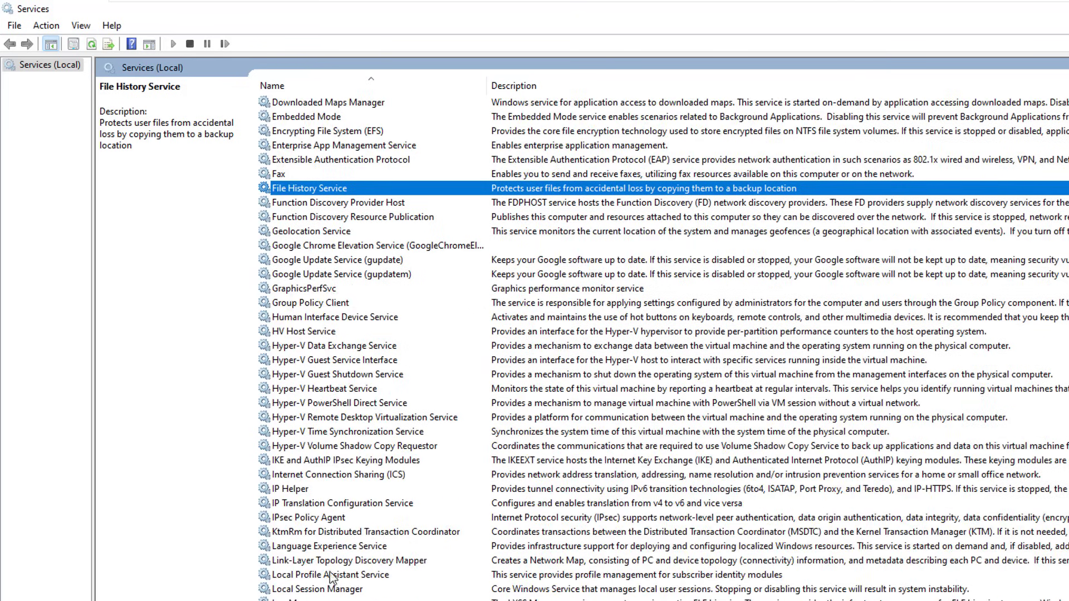
click(291, 490)
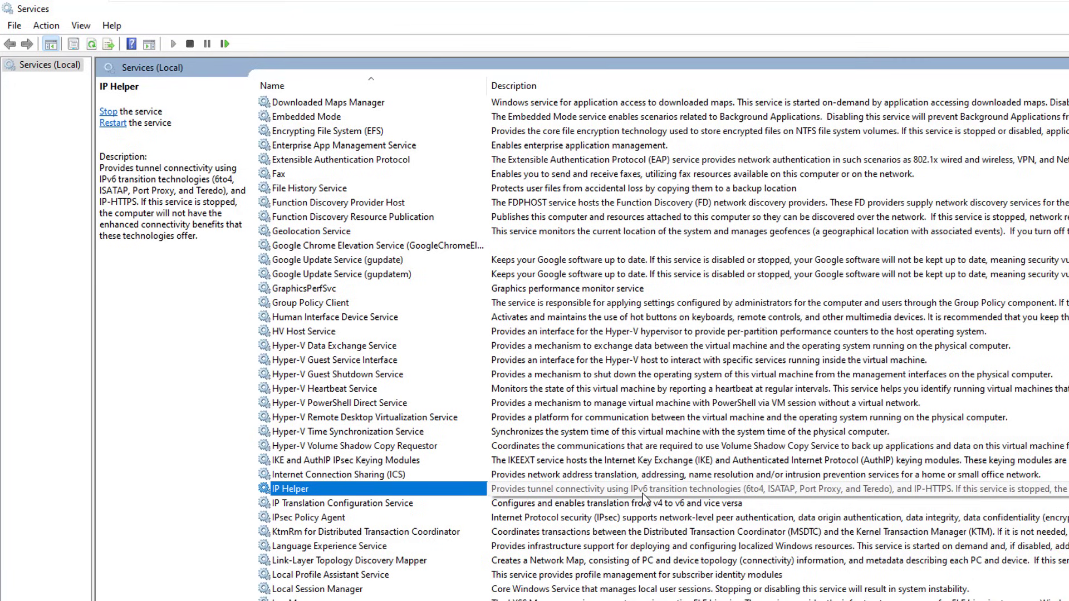
double_click(545, 491)
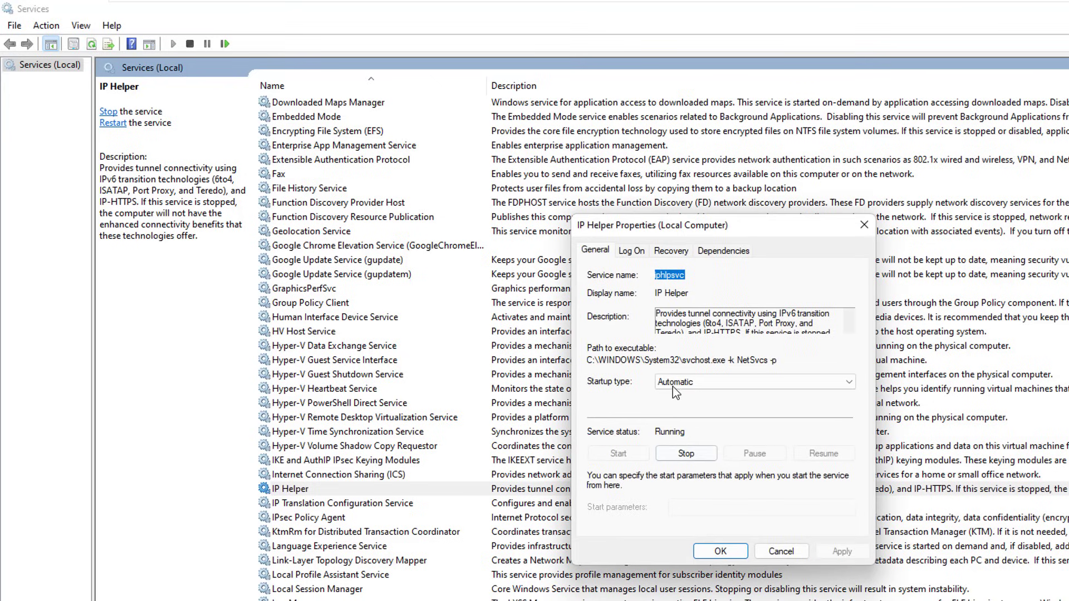
click(672, 385)
click(677, 432)
click(686, 454)
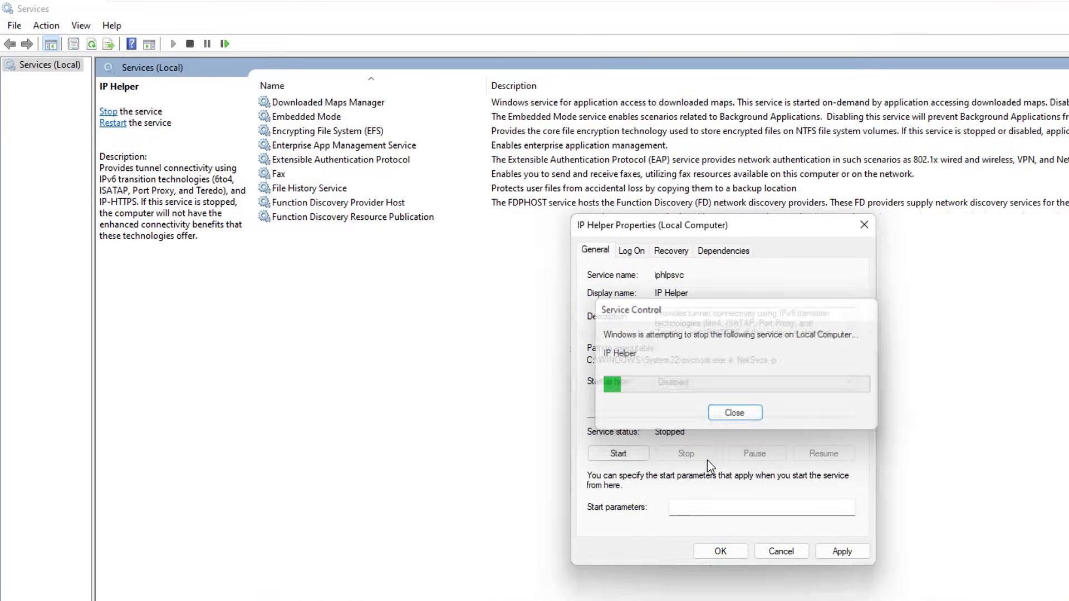
click(842, 551)
click(720, 551)
Set the startup type of the Microsoft Keyboard Filter service to Disabled and save the change.
scroll(557, 345, down, 3)
scroll(308, 468, down, 5)
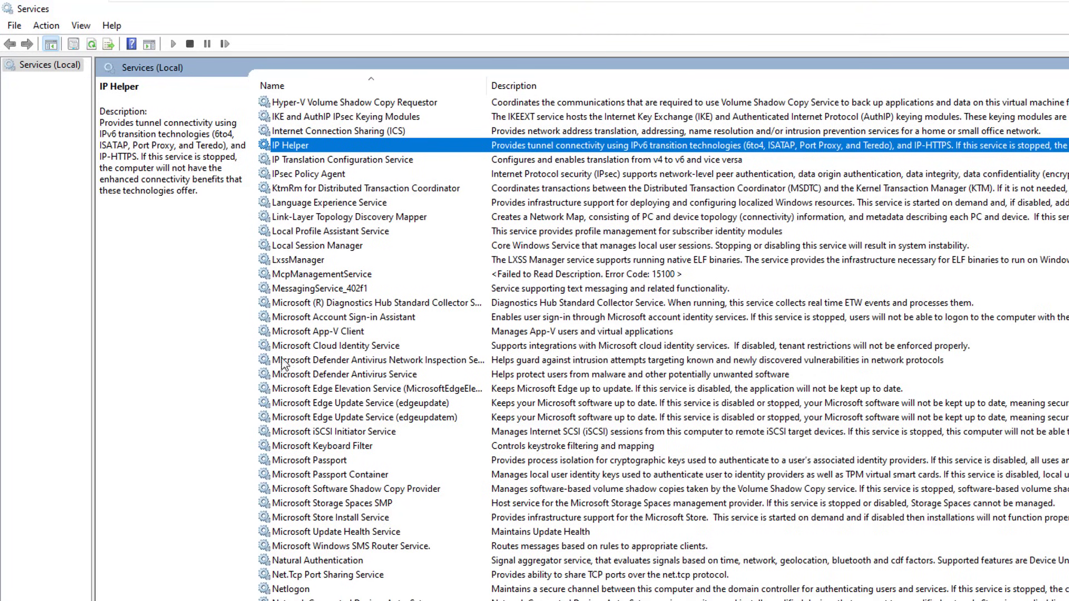
click(343, 447)
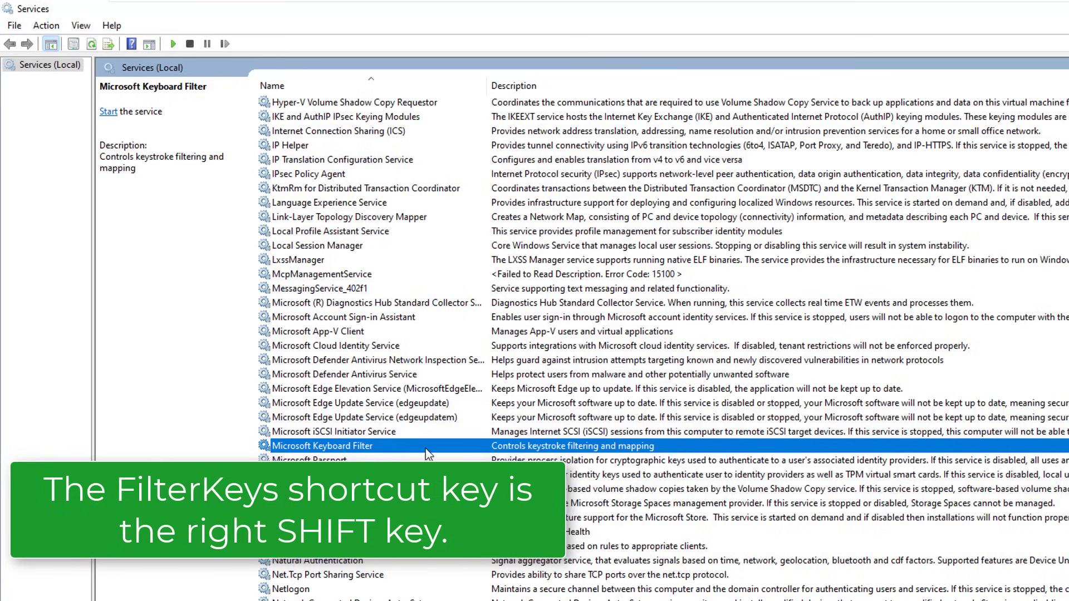
double_click(409, 445)
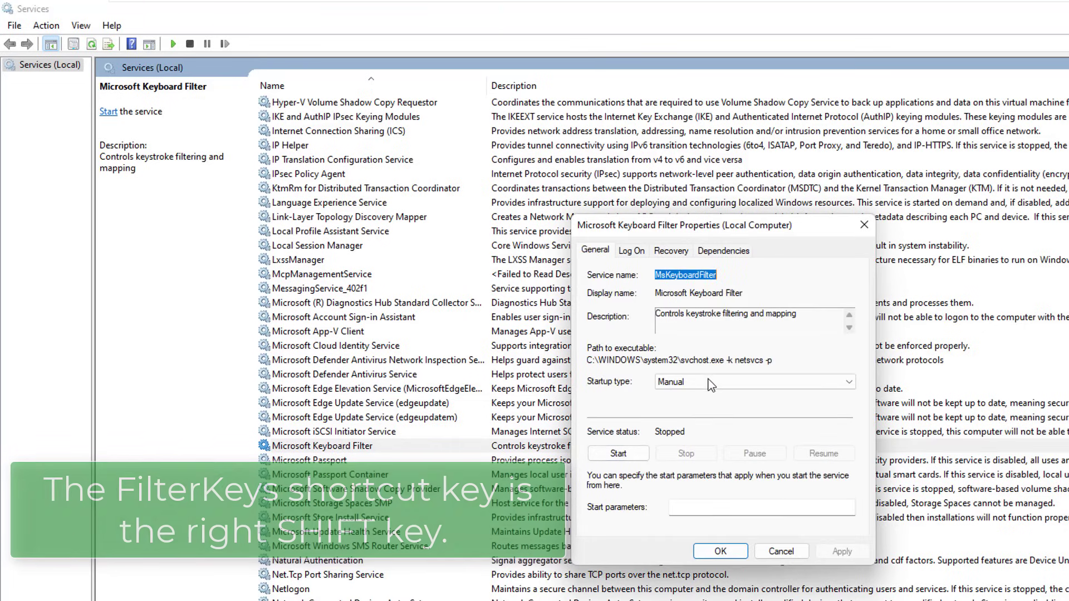
click(691, 382)
click(688, 429)
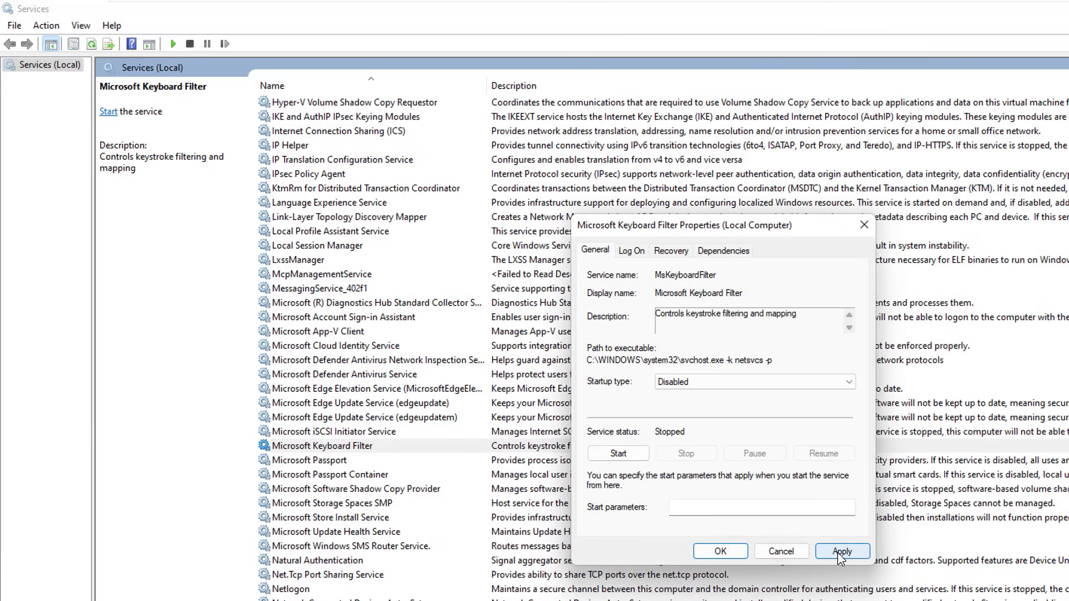
click(841, 552)
click(722, 550)
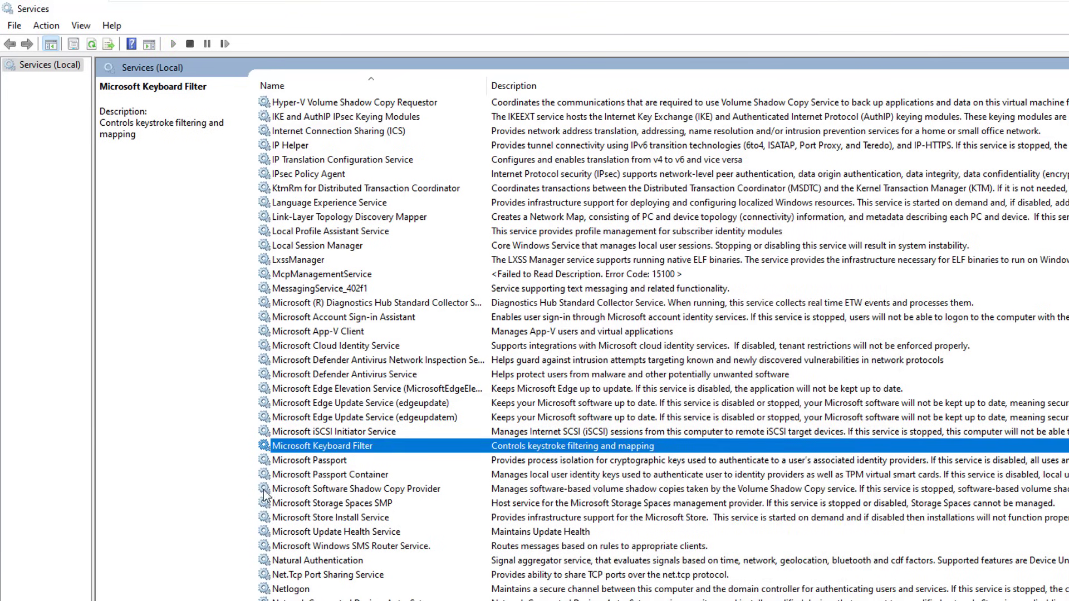
Set the Netlogon service's startup type to Disabled and save the change.
click(287, 591)
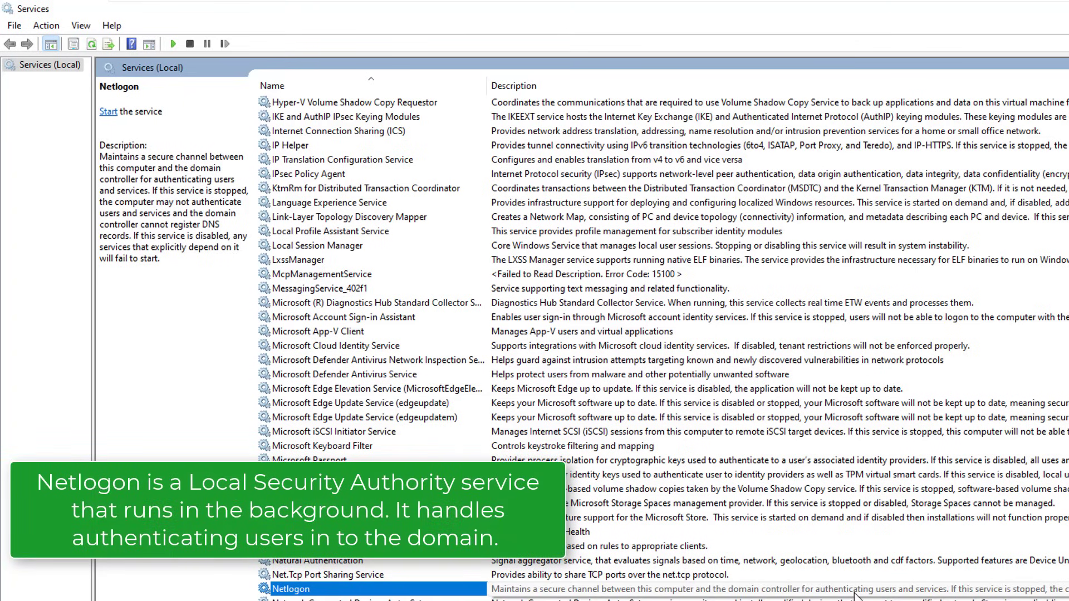
double_click(328, 590)
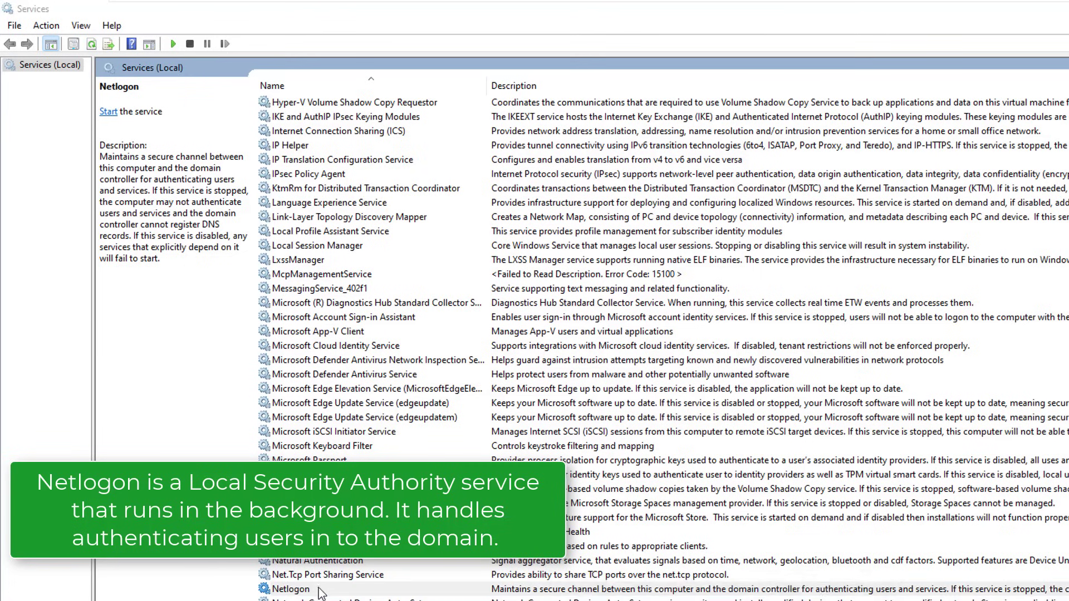
click(694, 384)
click(693, 427)
click(842, 552)
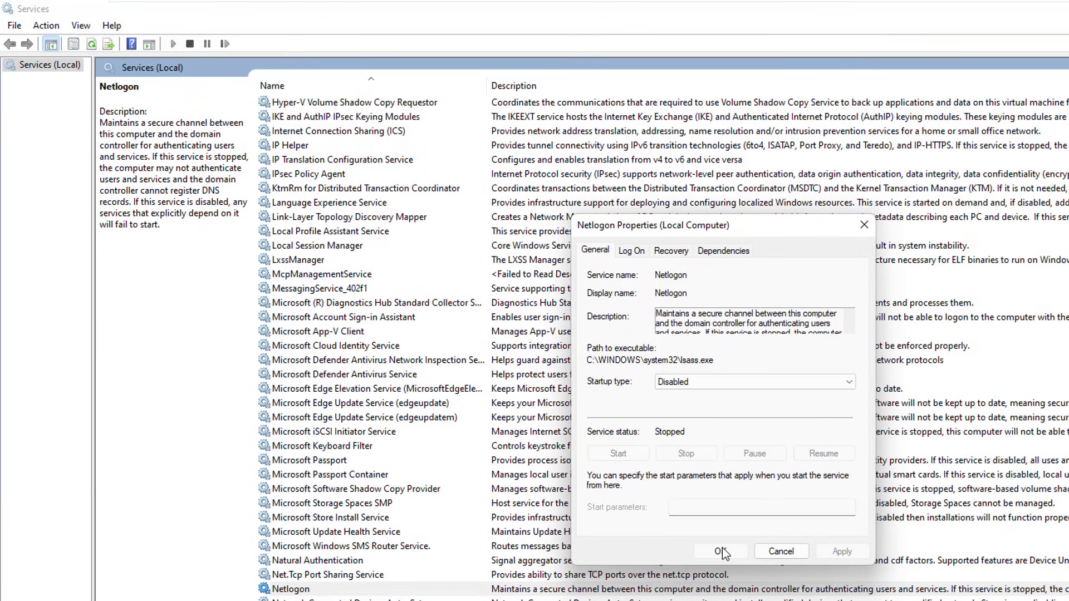
click(721, 552)
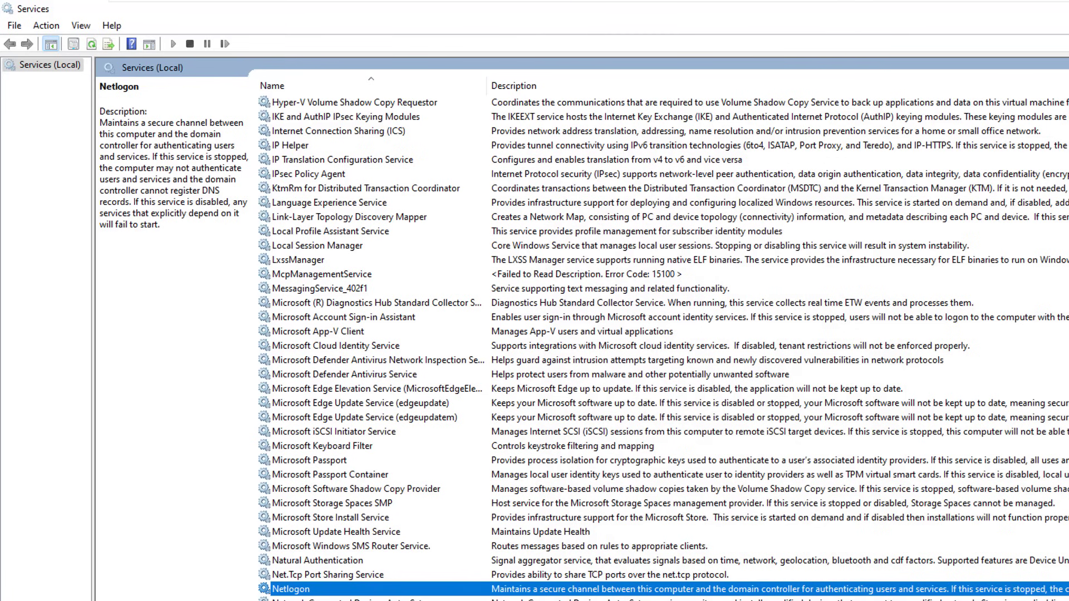
Review the descriptions of the Microsoft Defender Antivirus Network Inspection Service and the Microsoft Defender Antivirus Service.
scroll(359, 543, down, 1)
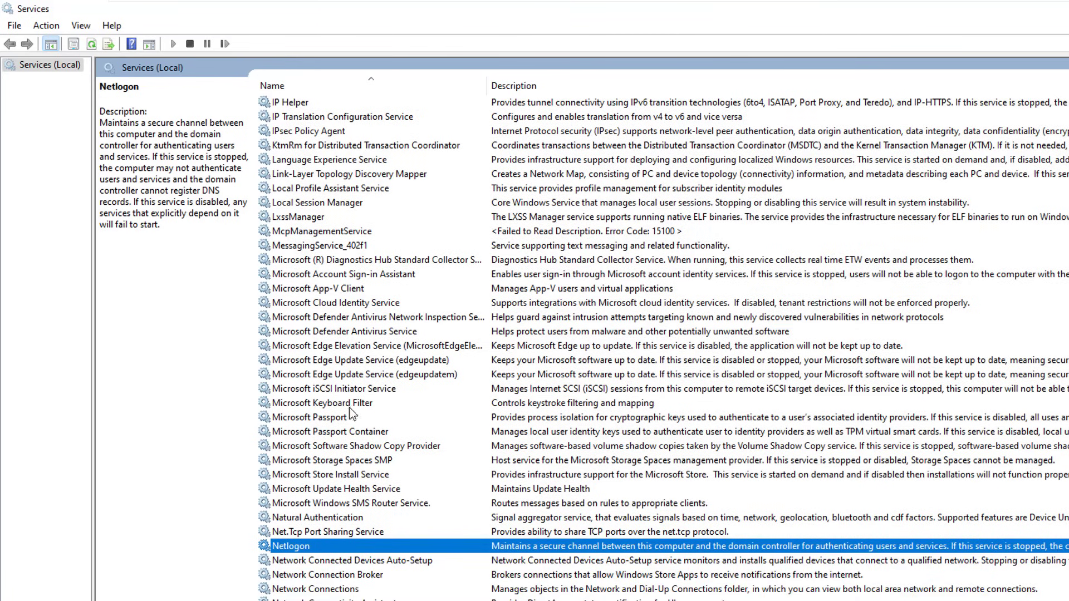
click(316, 321)
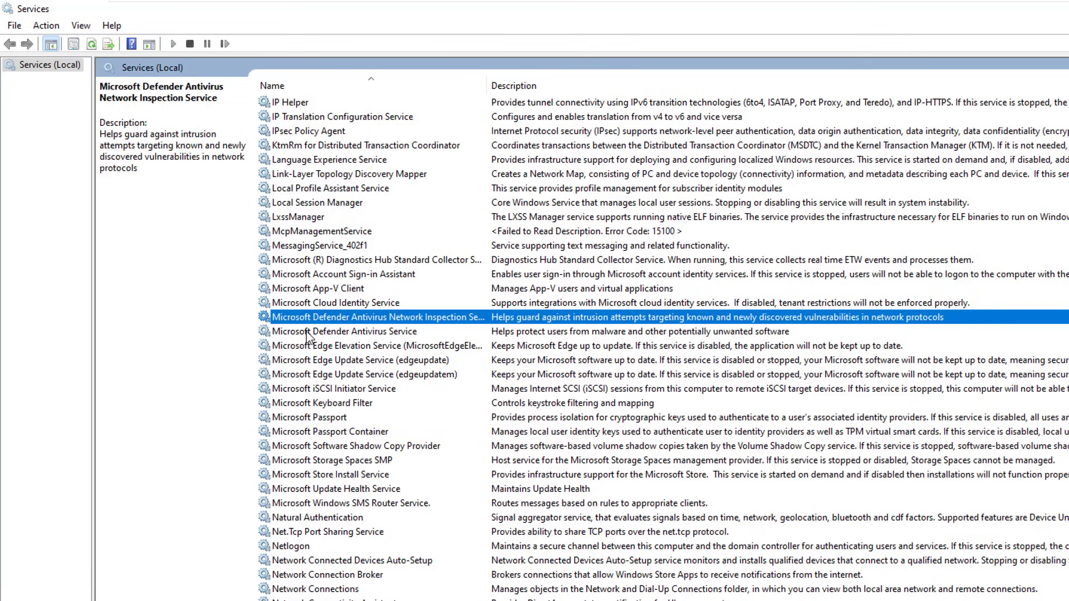
click(307, 332)
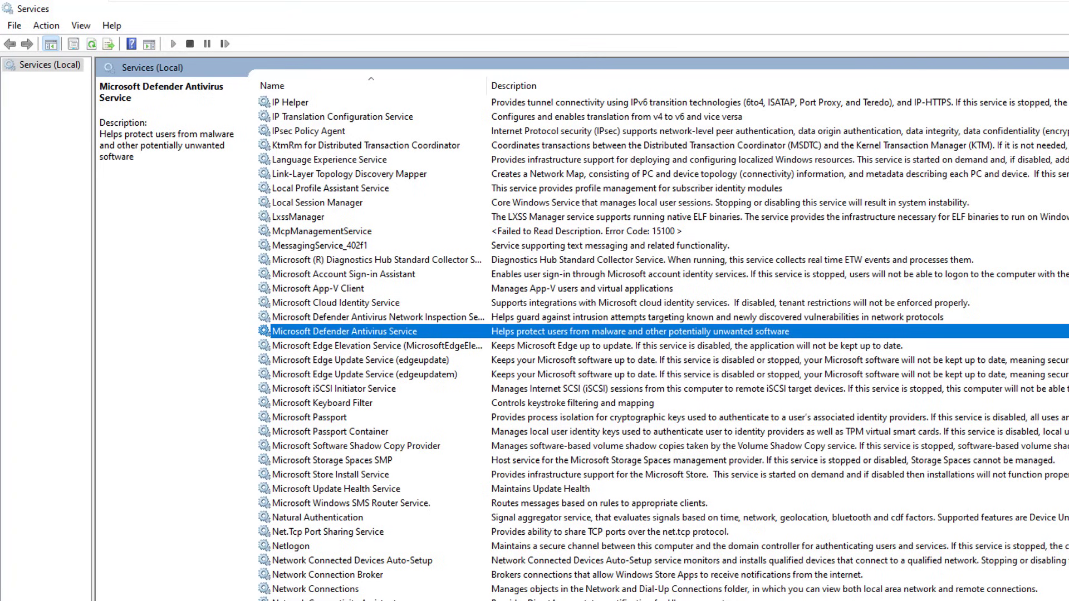
Stop the Parental Controls service, set its startup type to Disabled and save the change.
scroll(412, 481, down, 6)
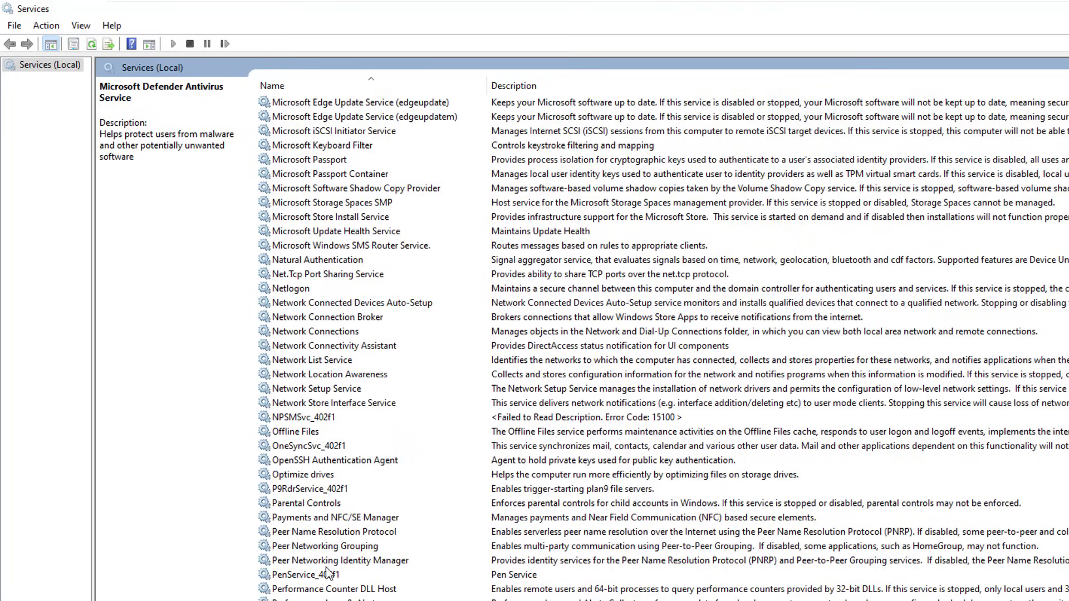
click(292, 506)
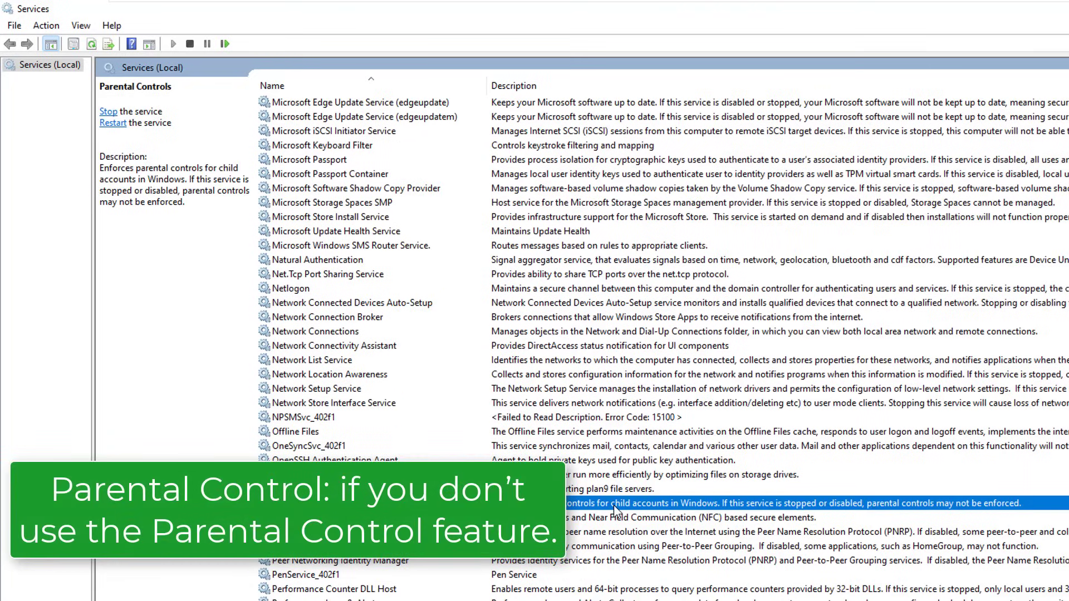
double_click(651, 508)
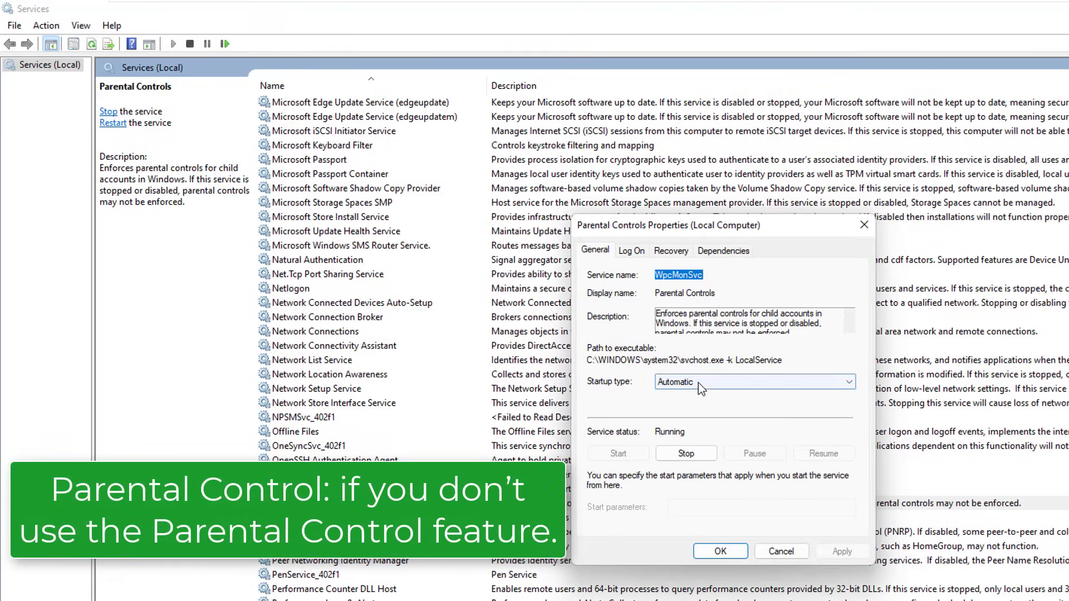
click(686, 454)
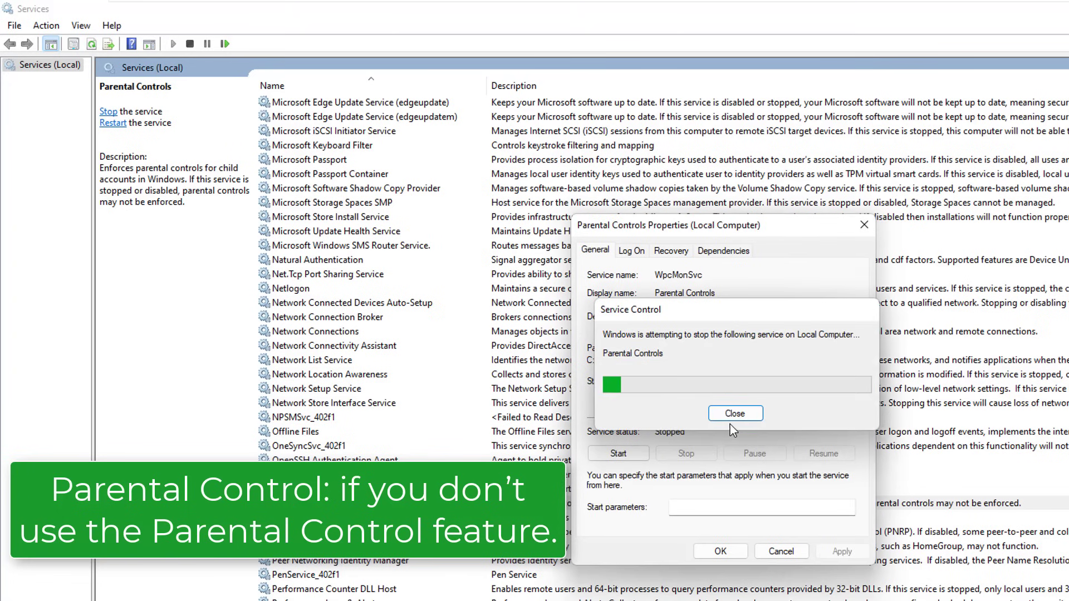
click(690, 384)
click(724, 429)
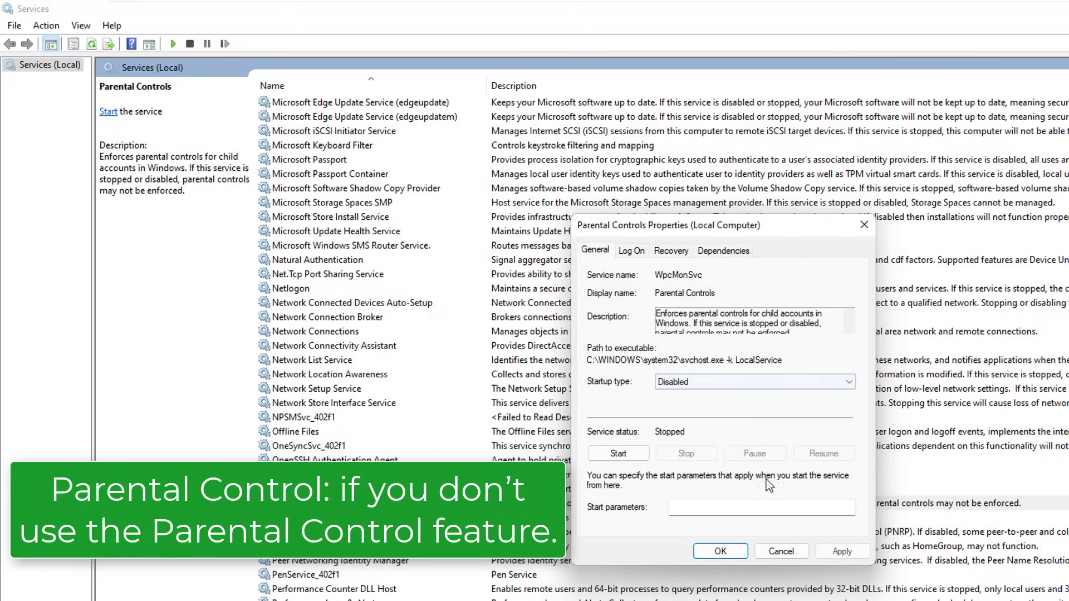
click(837, 546)
click(721, 552)
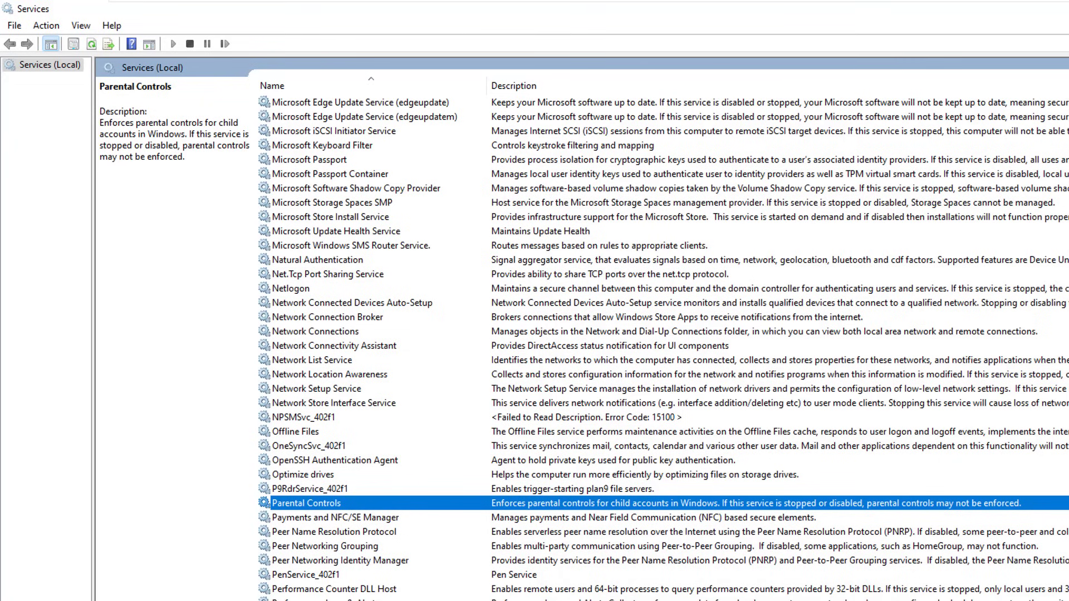
Find the Print Spooler service, stop it and save its startup type as Disabled.
key(p)
key(r)
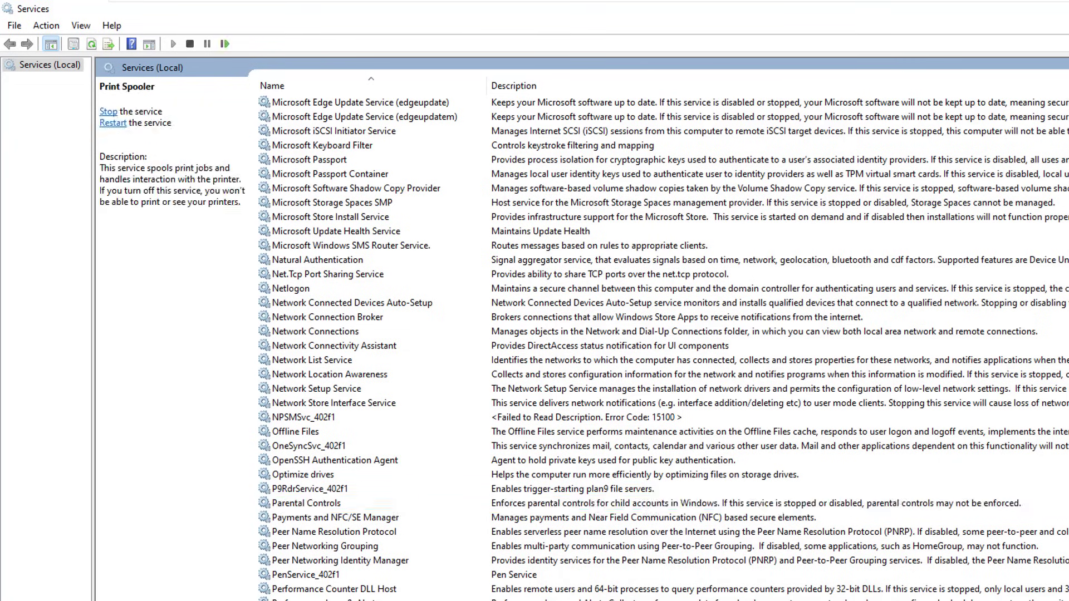
scroll(298, 569, down, 5)
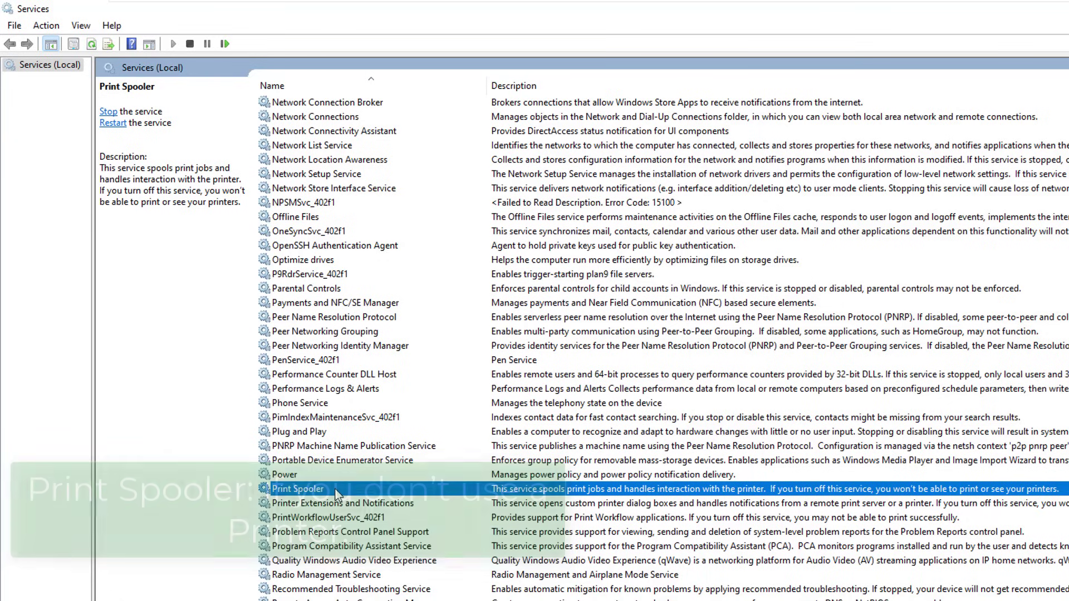
double_click(297, 489)
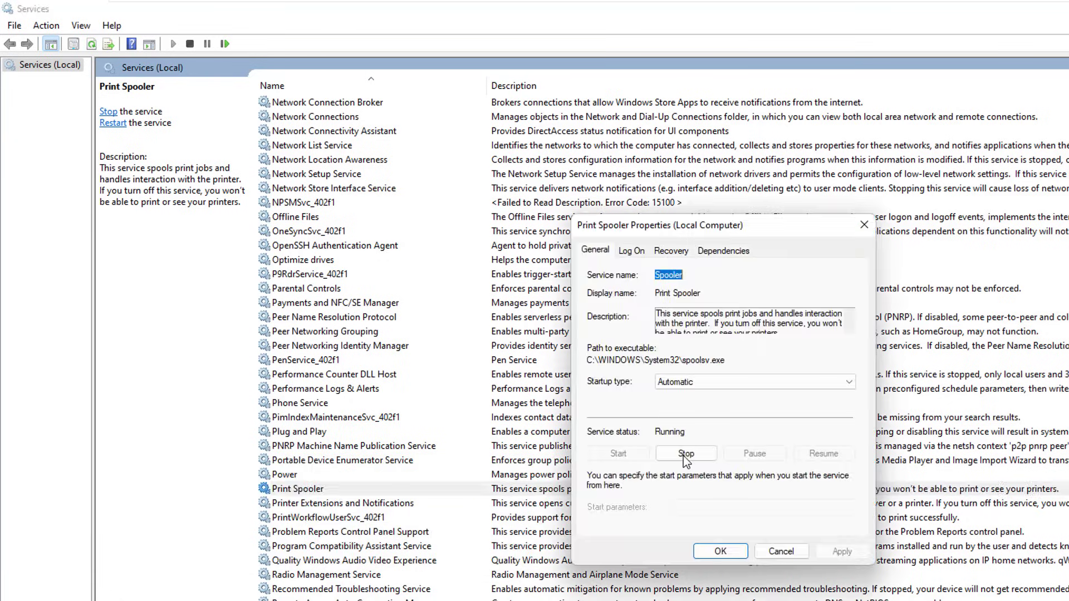
click(686, 454)
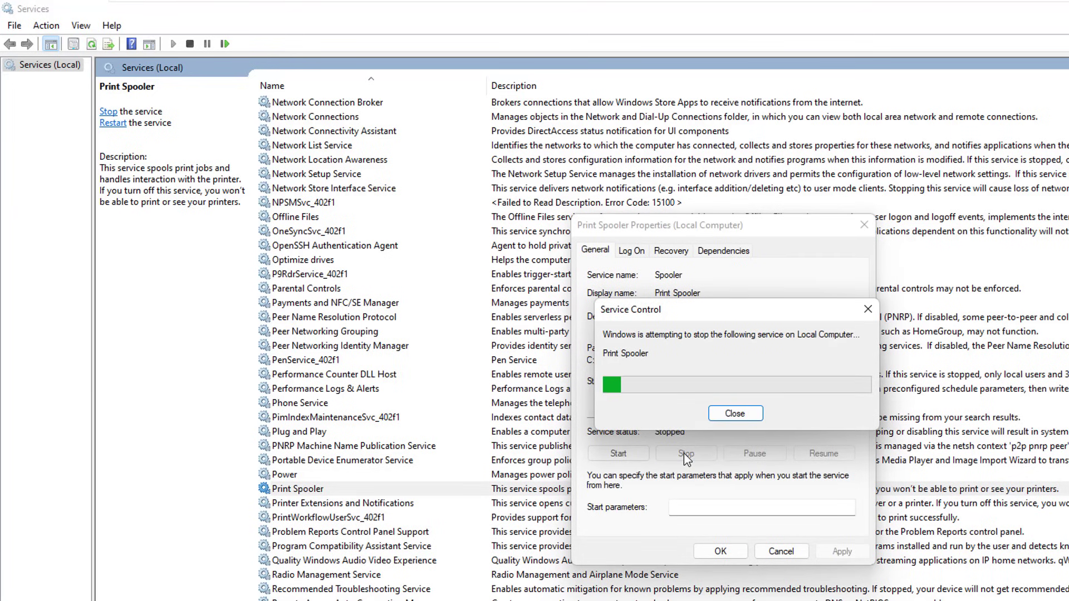
click(687, 381)
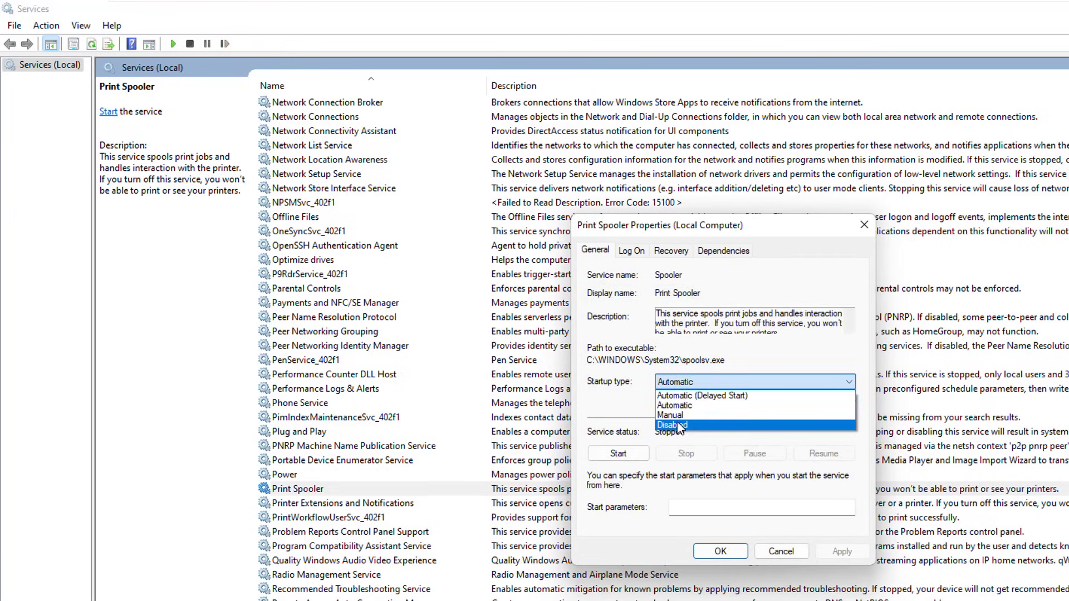
click(667, 426)
click(842, 551)
click(720, 551)
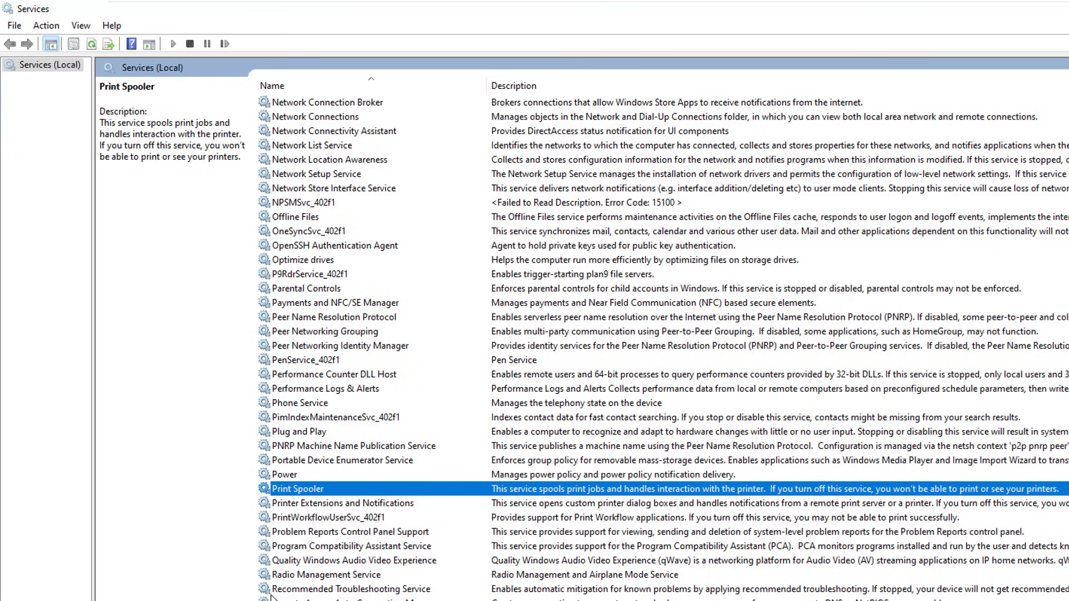
Stop the Remote Desktop Configuration service and save its startup type as Disabled.
click(349, 600)
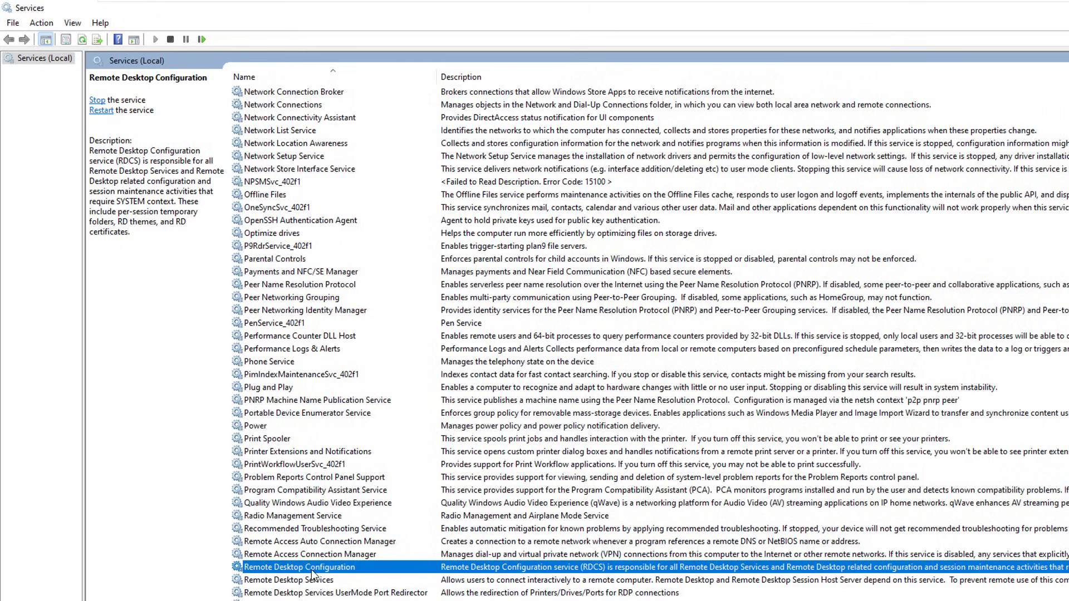
double_click(312, 571)
click(637, 406)
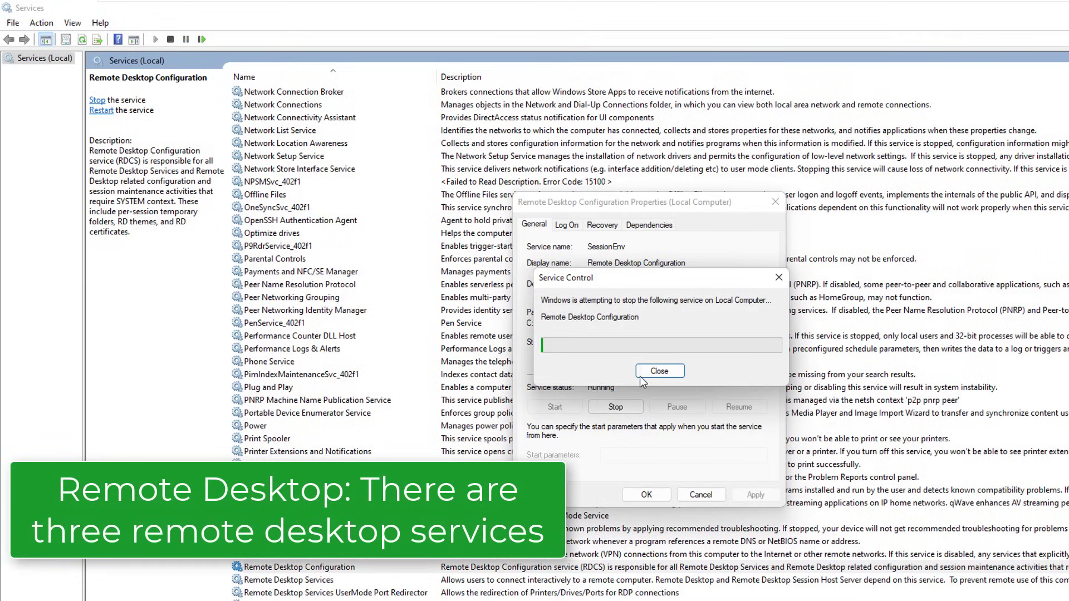
click(629, 343)
click(604, 382)
click(755, 495)
click(646, 495)
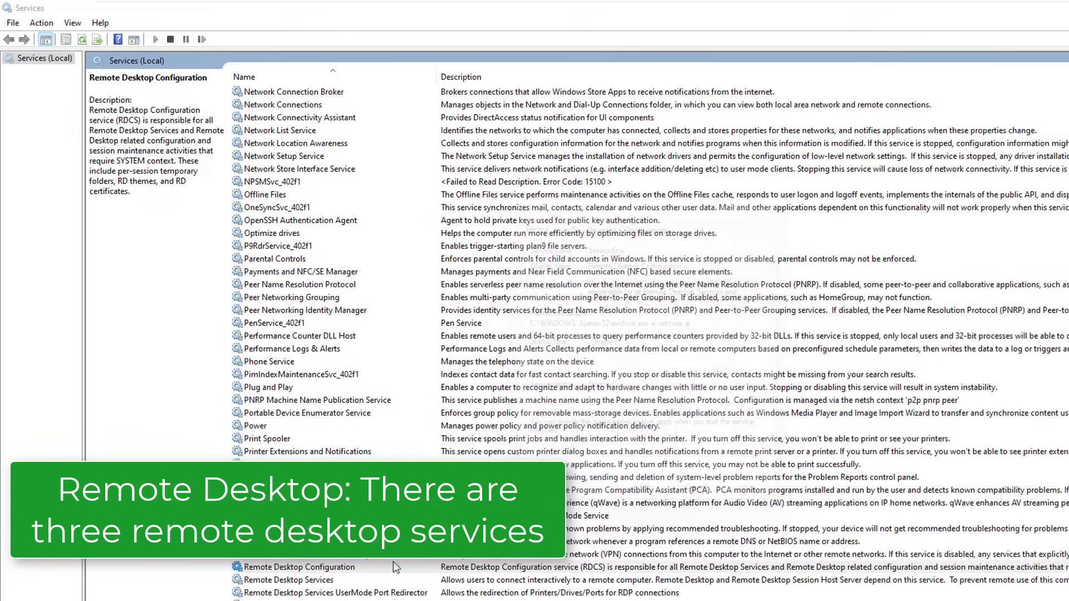
Stop the Remote Desktop Services service and save its startup type as Disabled.
click(315, 582)
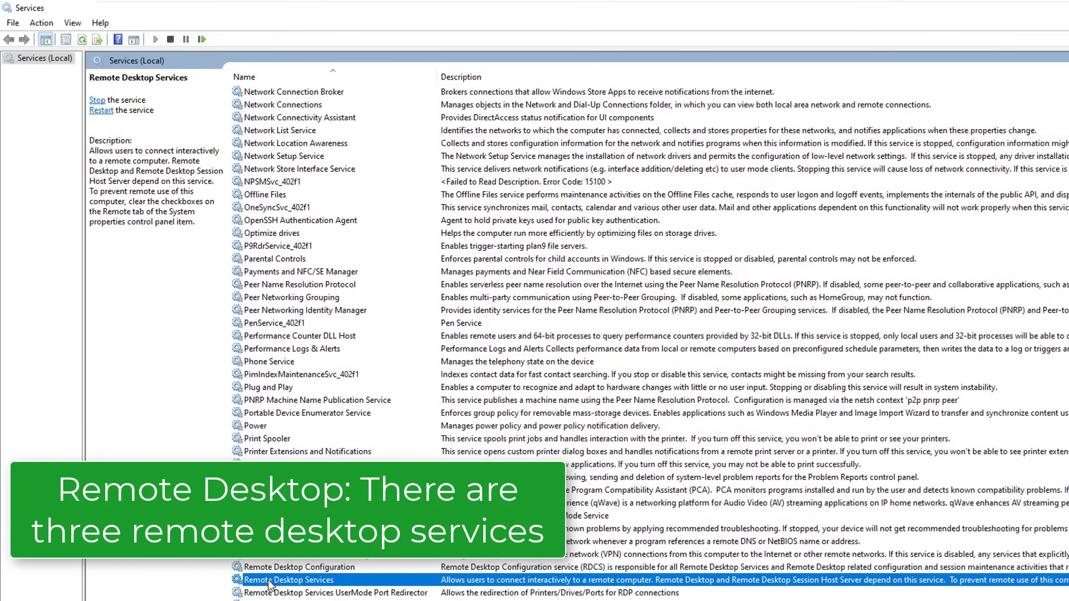
double_click(298, 582)
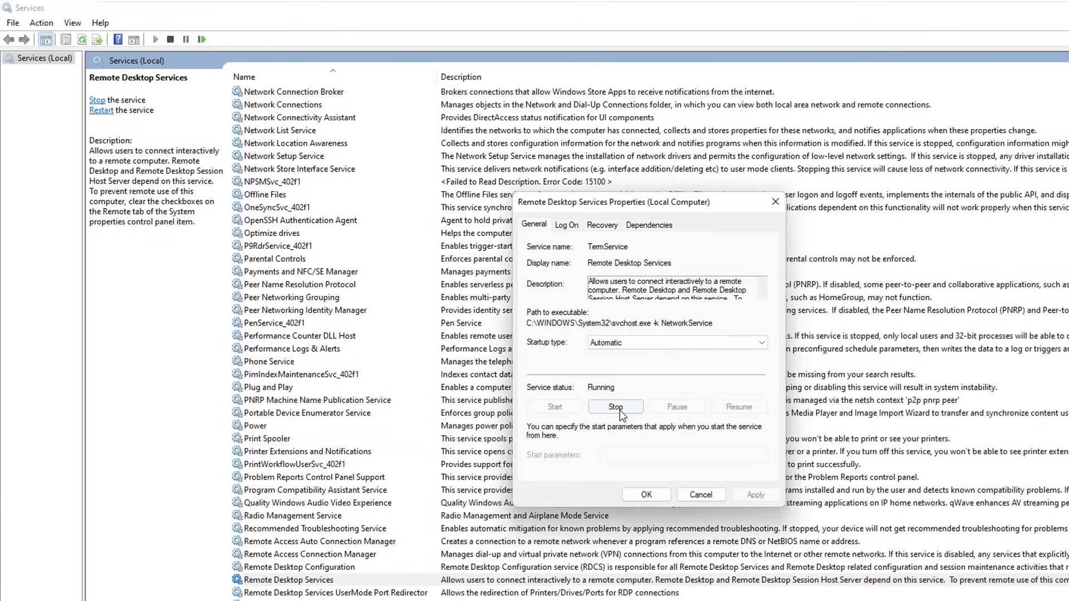
click(616, 407)
click(690, 440)
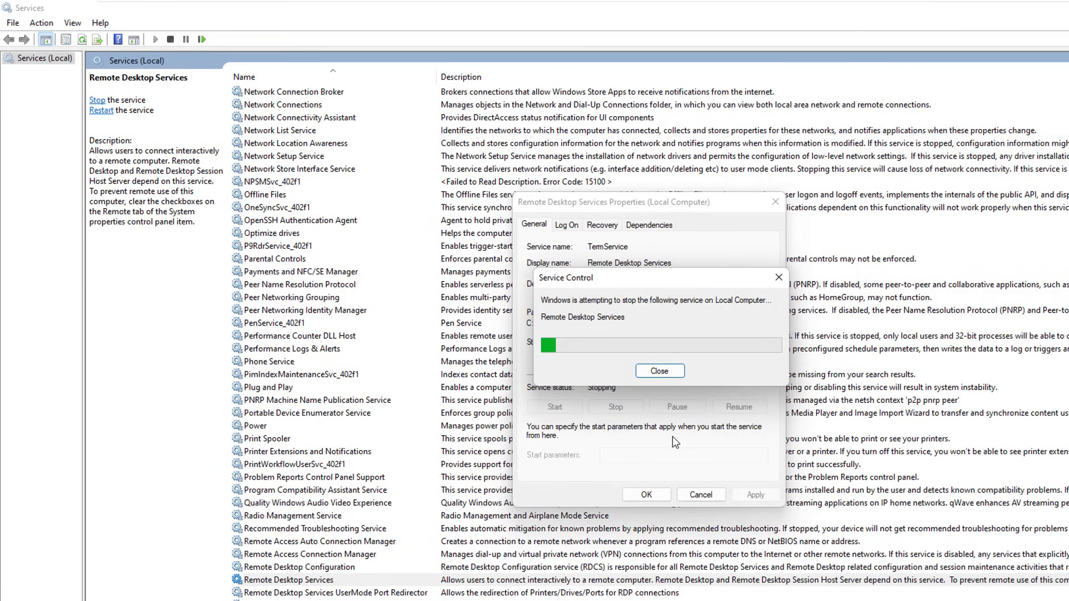
click(677, 343)
click(668, 389)
click(756, 495)
click(664, 495)
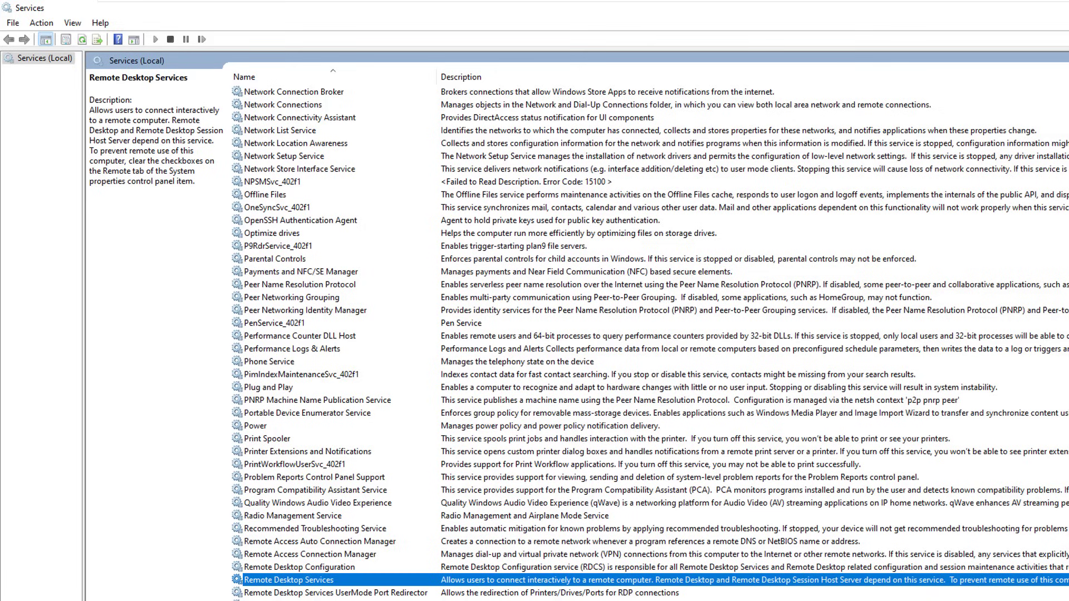
Set the startup type of the Remote Access Auto Connection Manager service to Disabled and save the change.
click(333, 542)
double_click(334, 542)
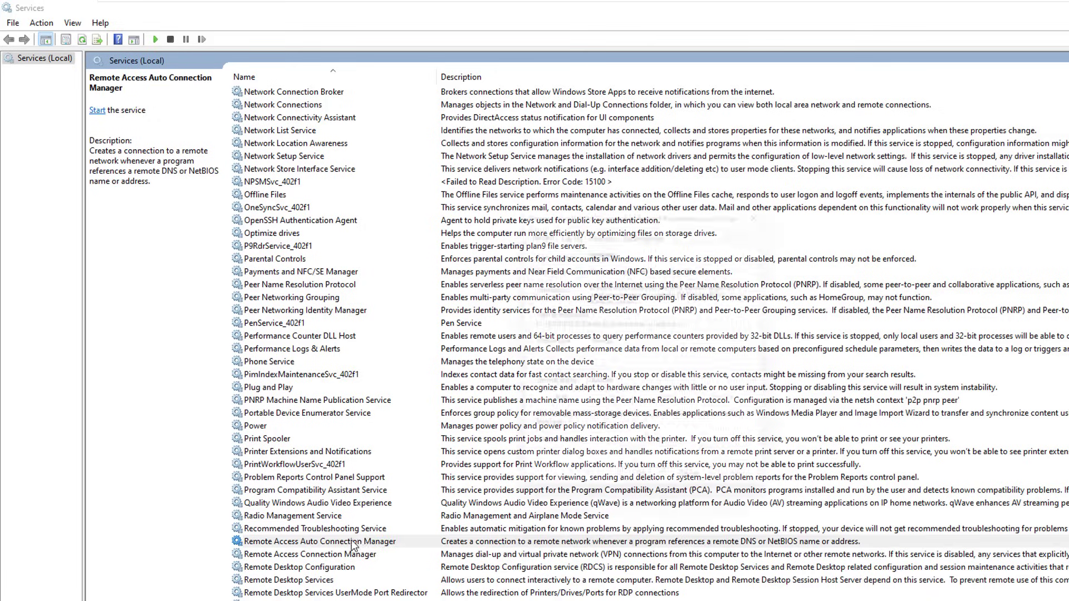
click(626, 343)
click(607, 372)
click(746, 498)
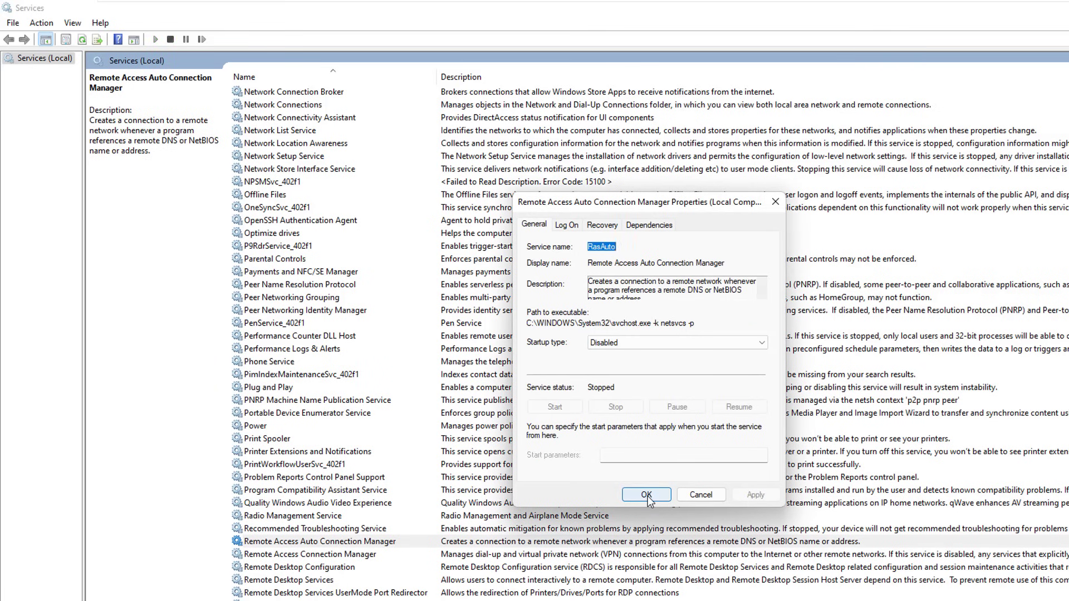
click(646, 495)
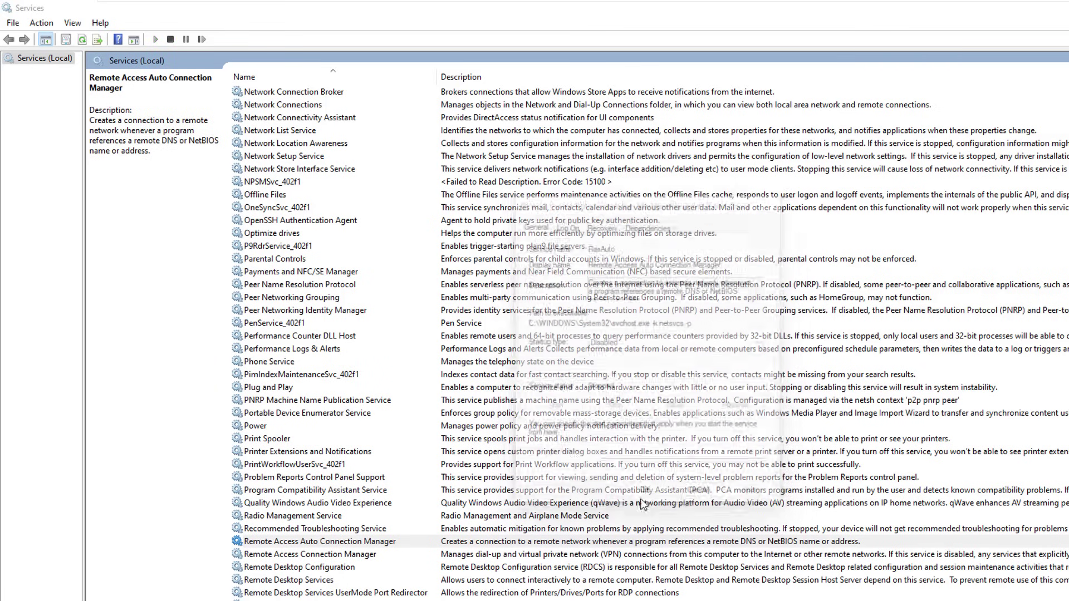
Set the Remote Registry service's startup type to Disabled and save the change.
click(329, 554)
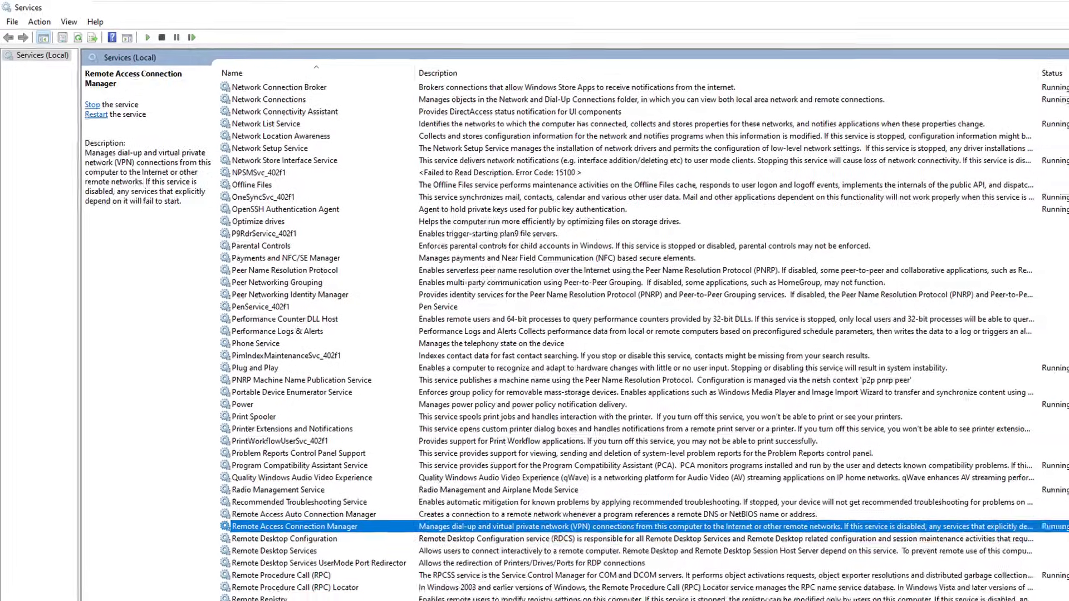
click(266, 569)
double_click(263, 574)
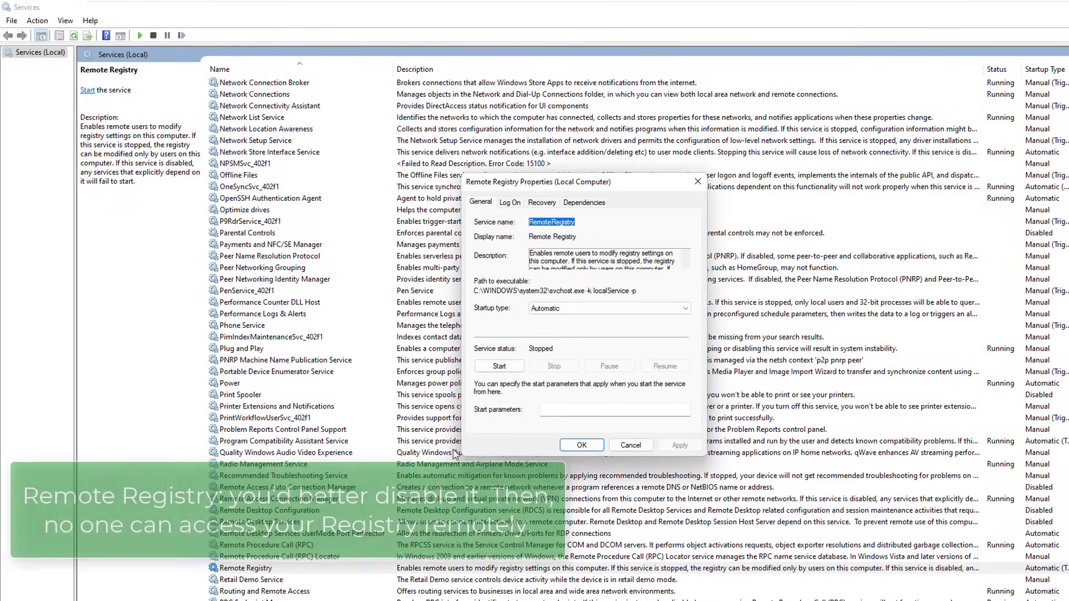
click(555, 312)
click(549, 344)
click(593, 448)
click(581, 446)
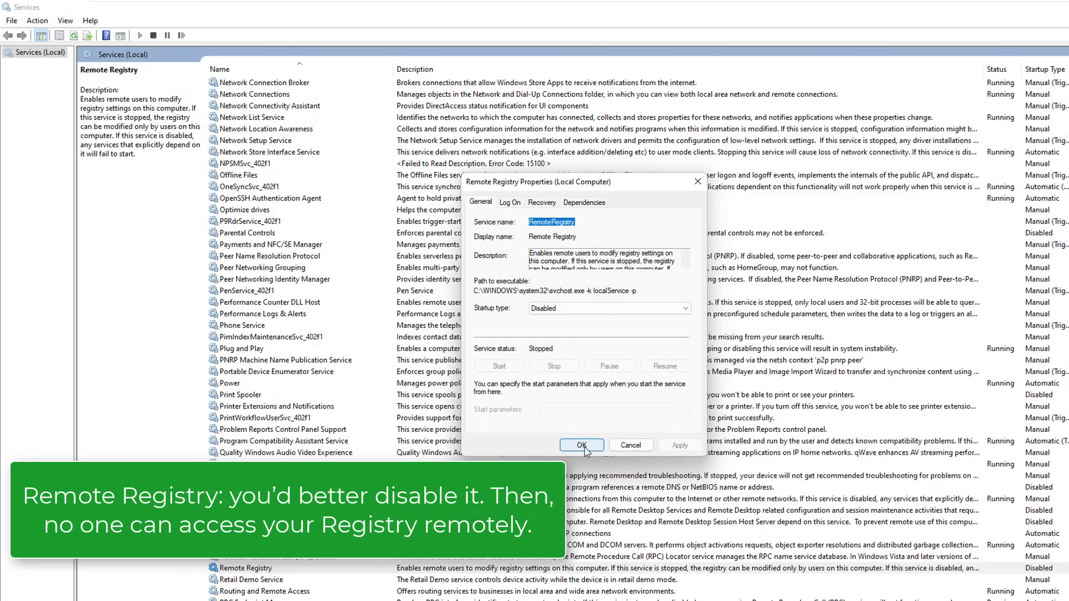
Stop the Secondary Logon service and save its startup type as Disabled.
scroll(198, 539, down, 4)
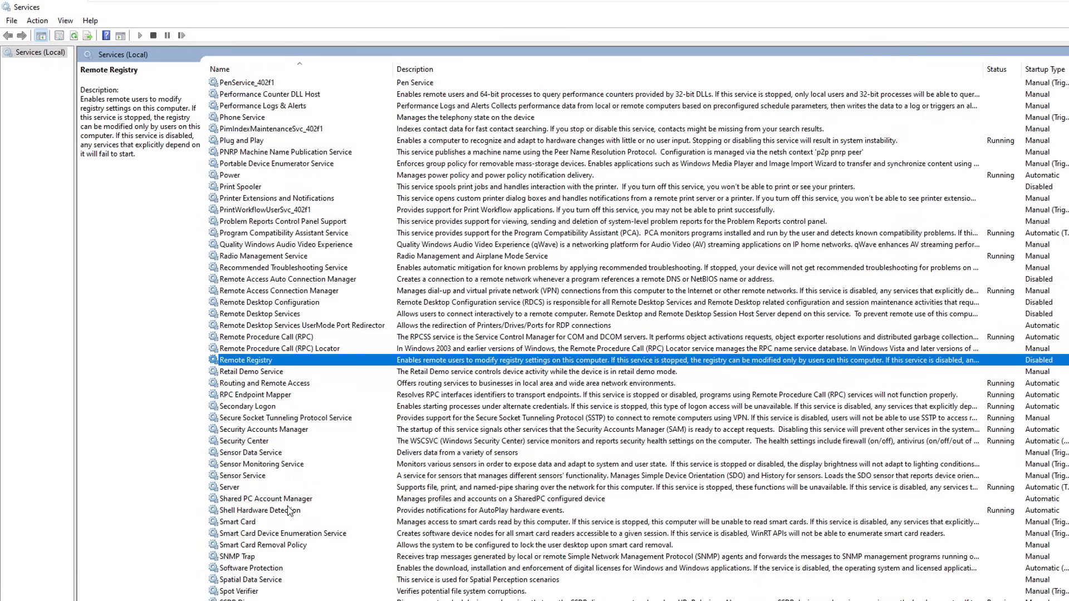
click(254, 408)
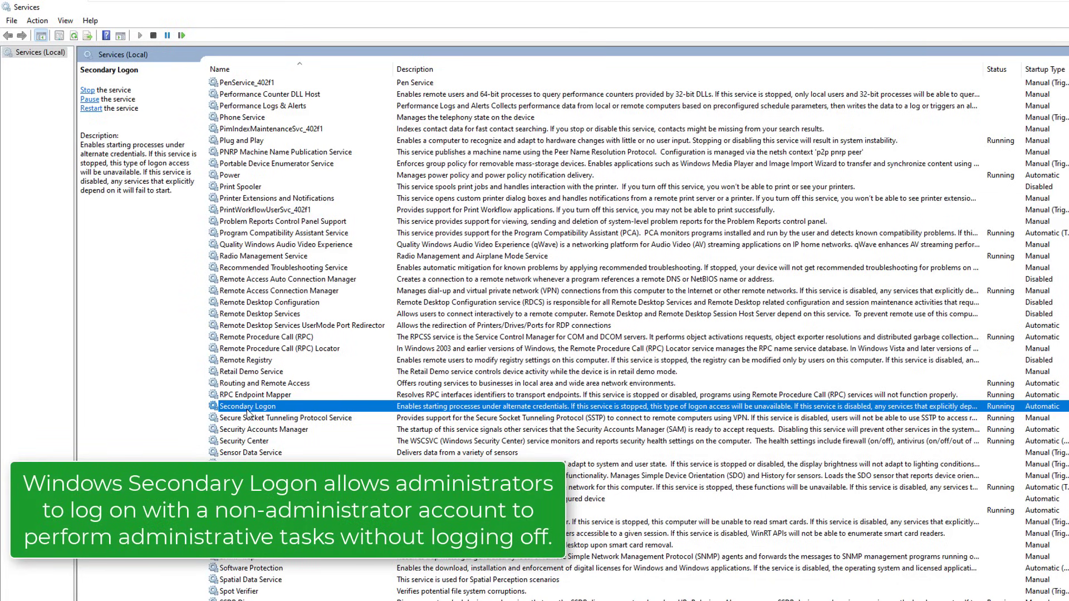
double_click(269, 411)
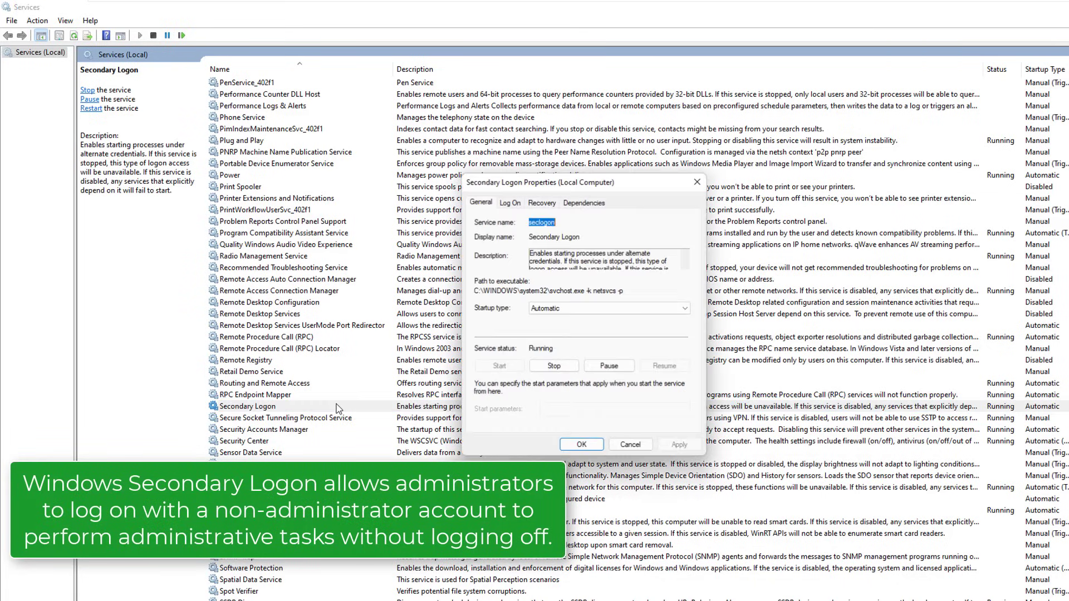
click(554, 367)
click(565, 310)
click(556, 347)
click(680, 445)
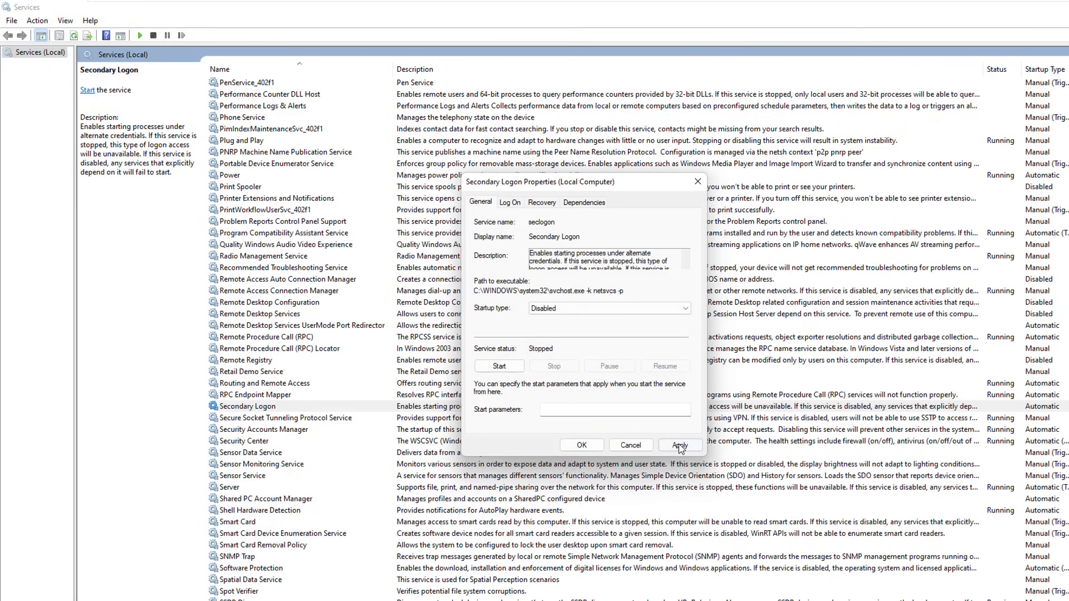
click(582, 445)
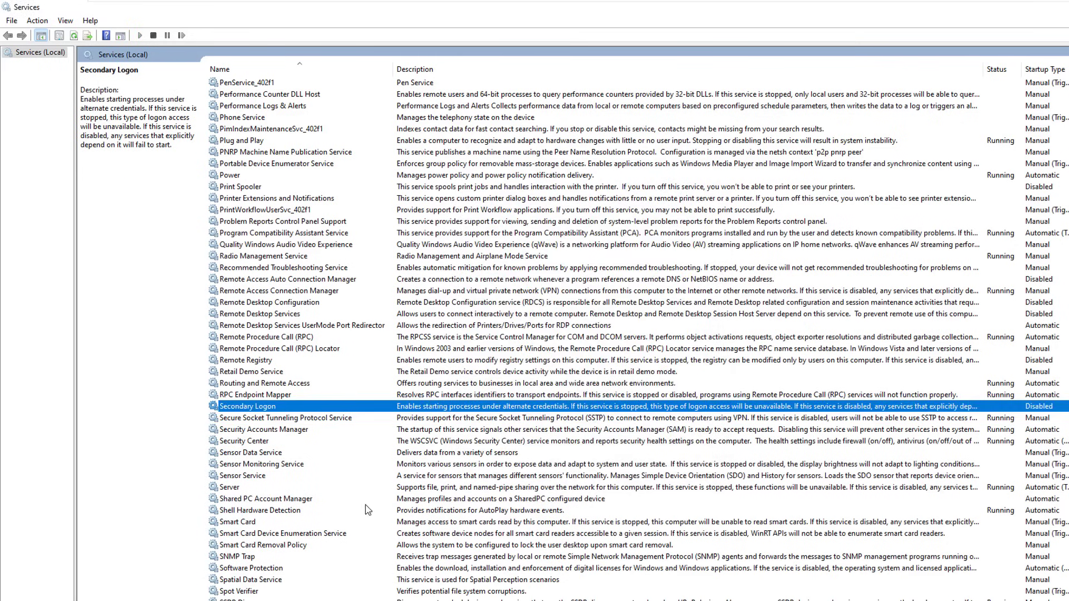
Review the descriptions of the Smart Card Device Enumeration Service and the Smart Card Removal Policy service.
scroll(365, 507, down, 2)
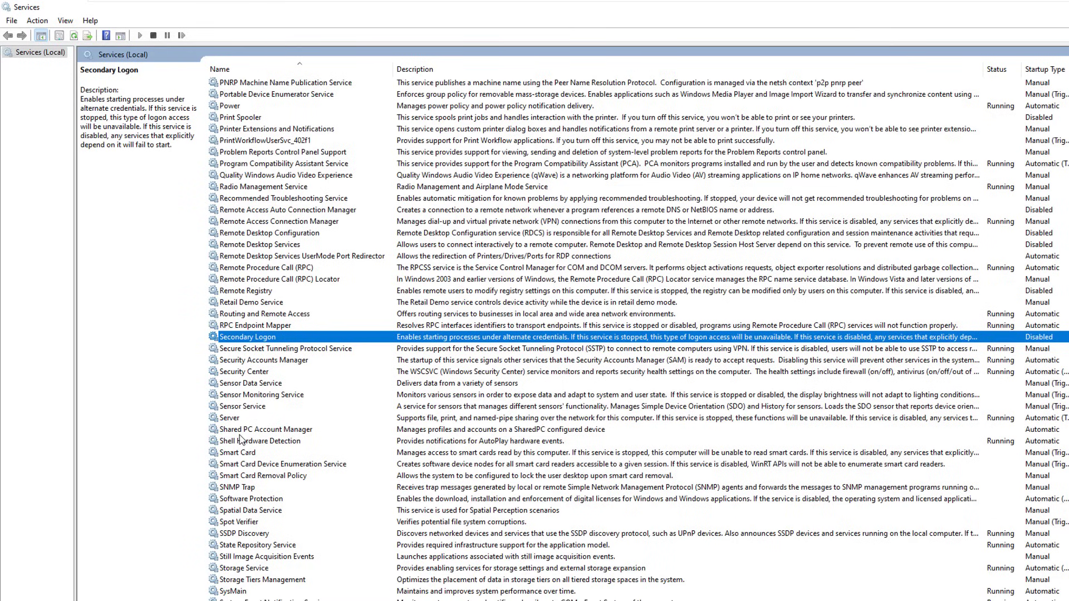
click(236, 467)
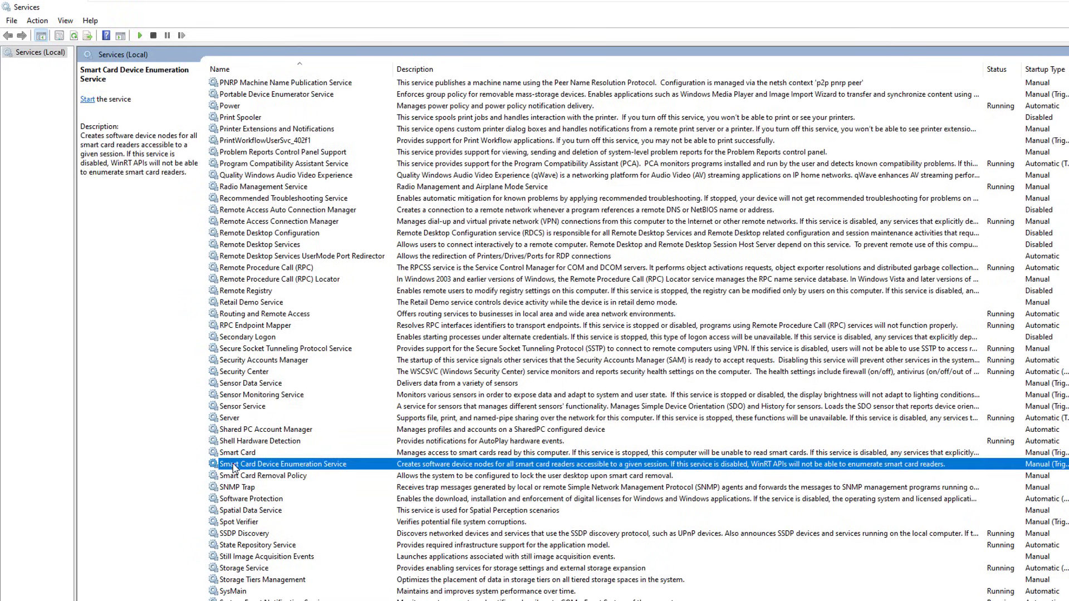
click(237, 479)
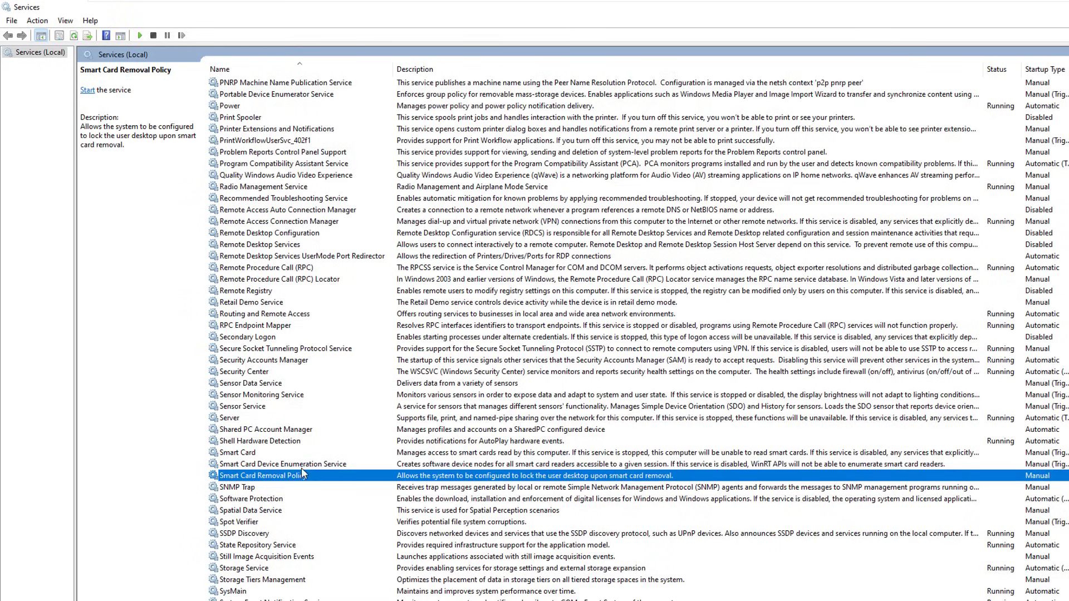
Stop the TCP/IP NetBIOS Helper service and save its startup type as Disabled.
scroll(269, 468, down, 4)
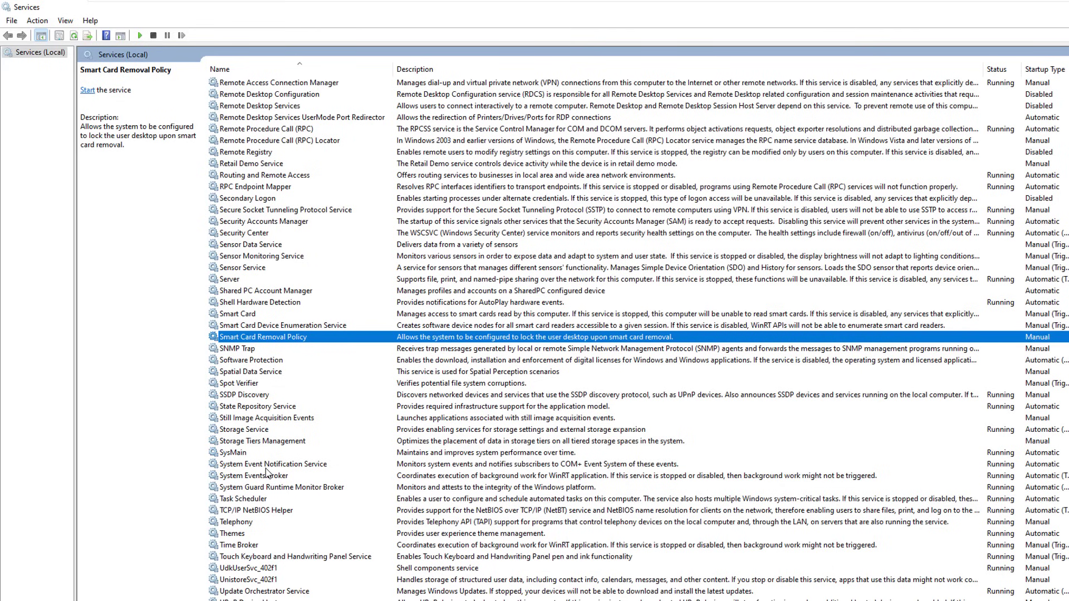
click(245, 454)
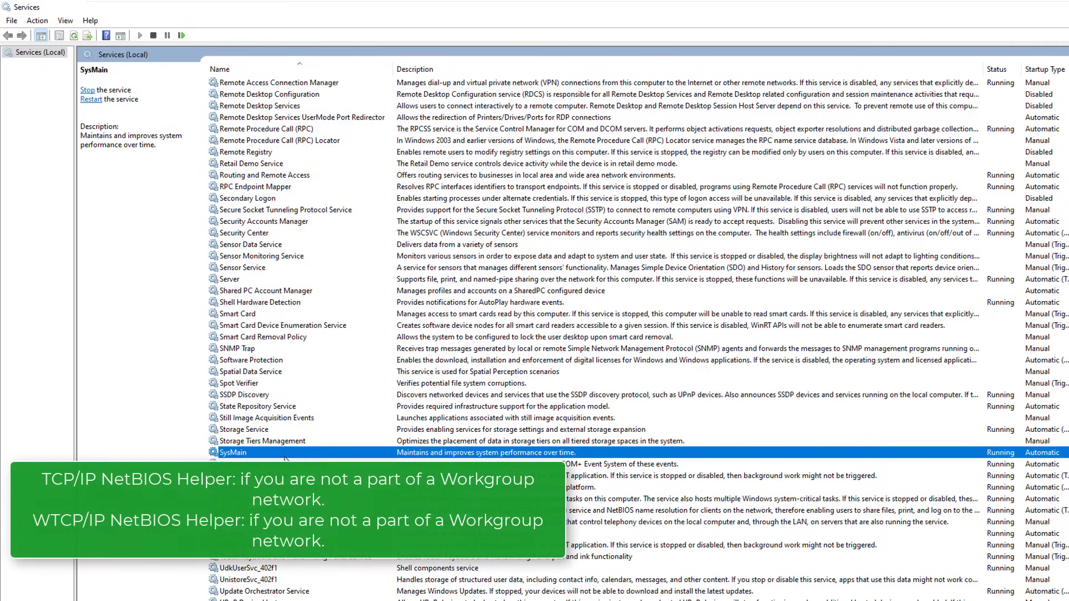
click(278, 510)
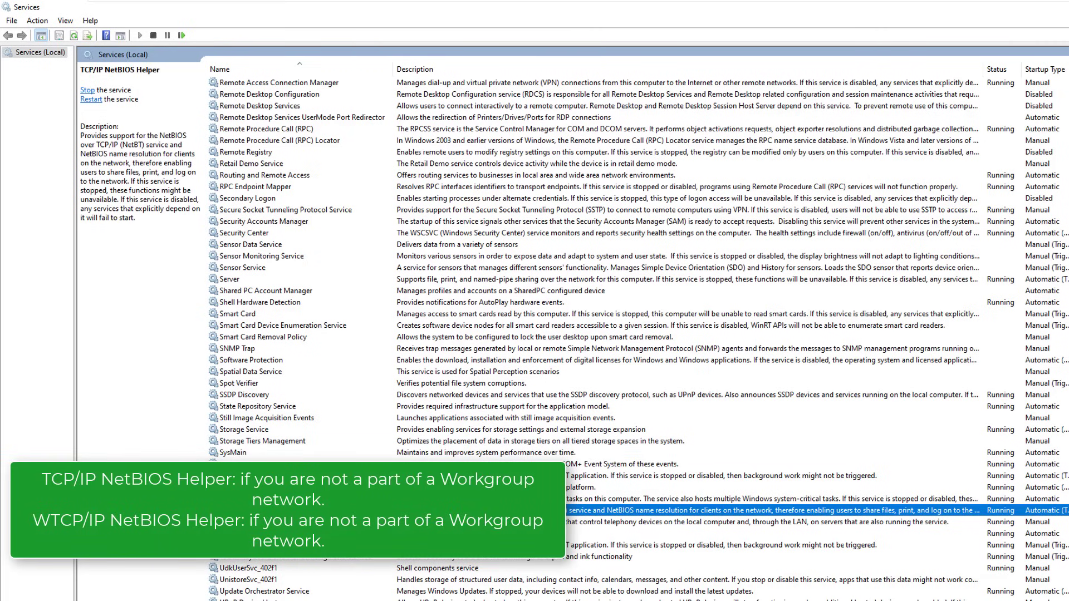
double_click(278, 510)
click(568, 366)
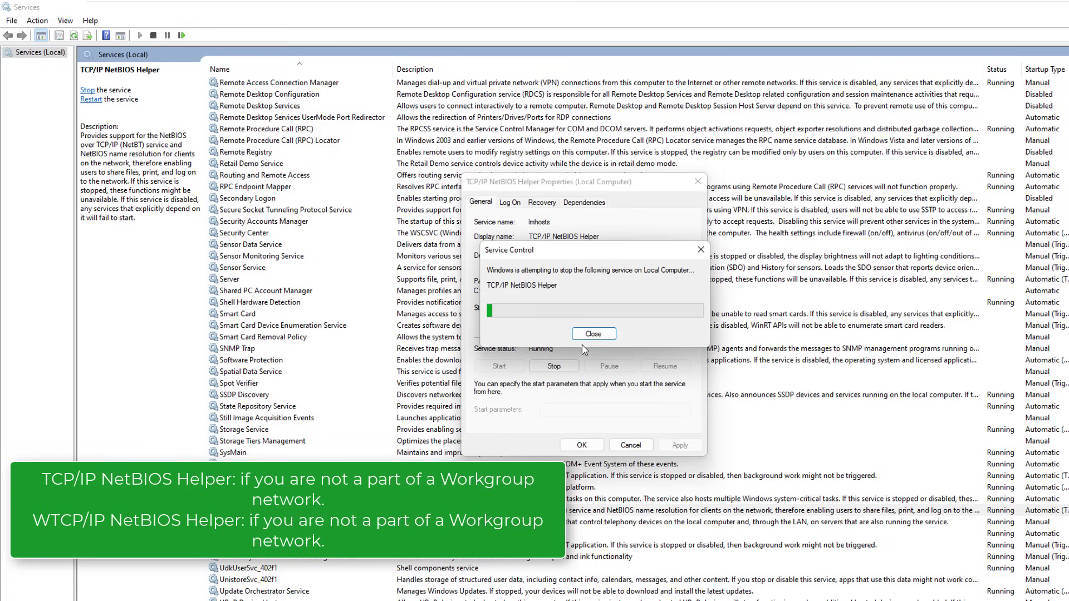
click(574, 308)
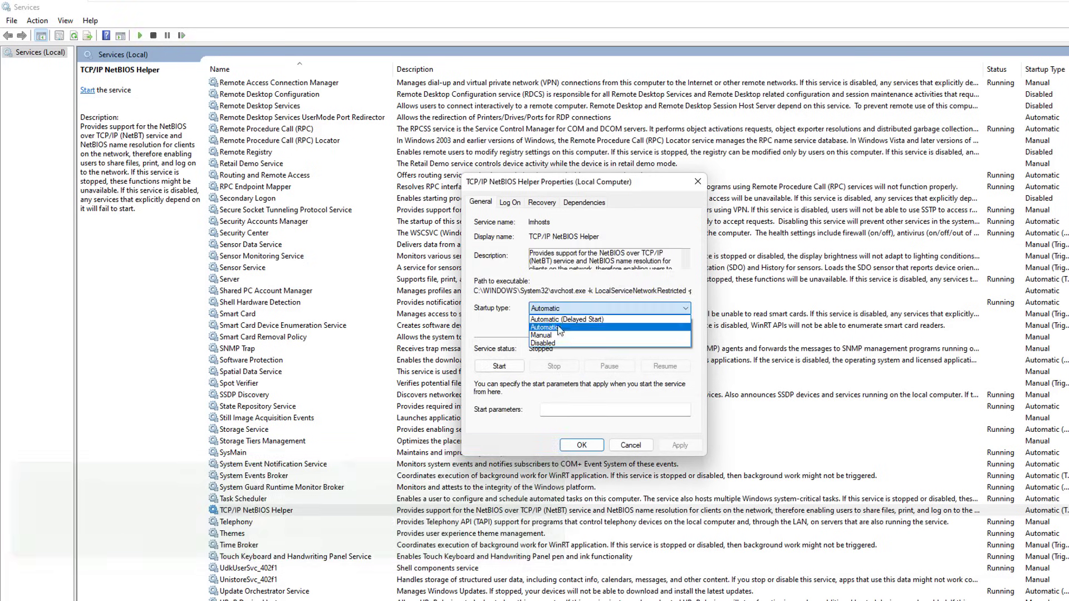
click(552, 345)
click(680, 446)
click(582, 445)
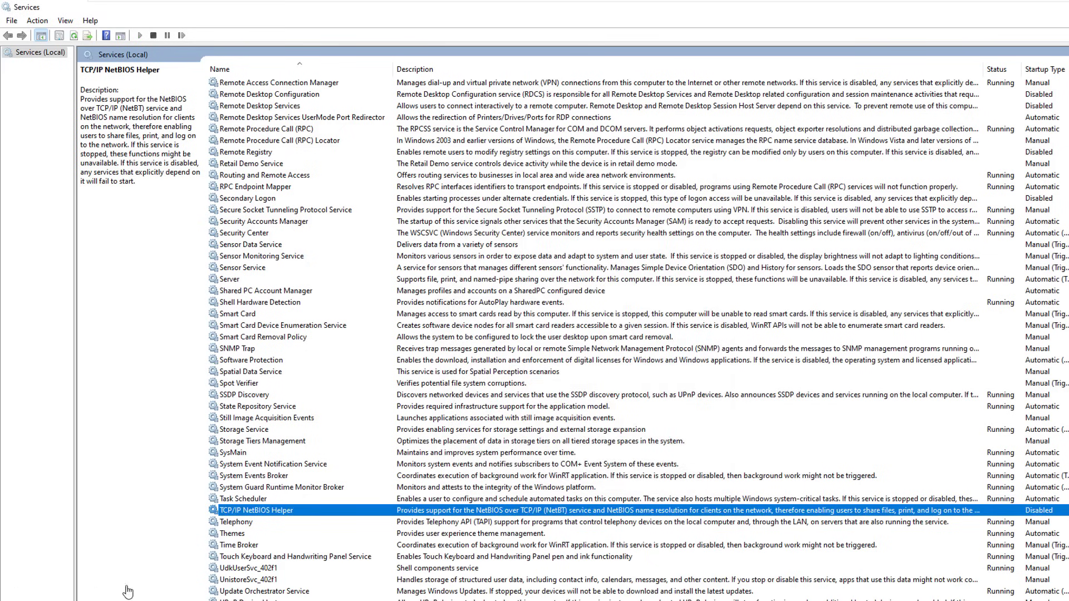
Set the startup type of the Touch Keyboard and Handwriting Panel Service to Disabled and save the change.
click(246, 558)
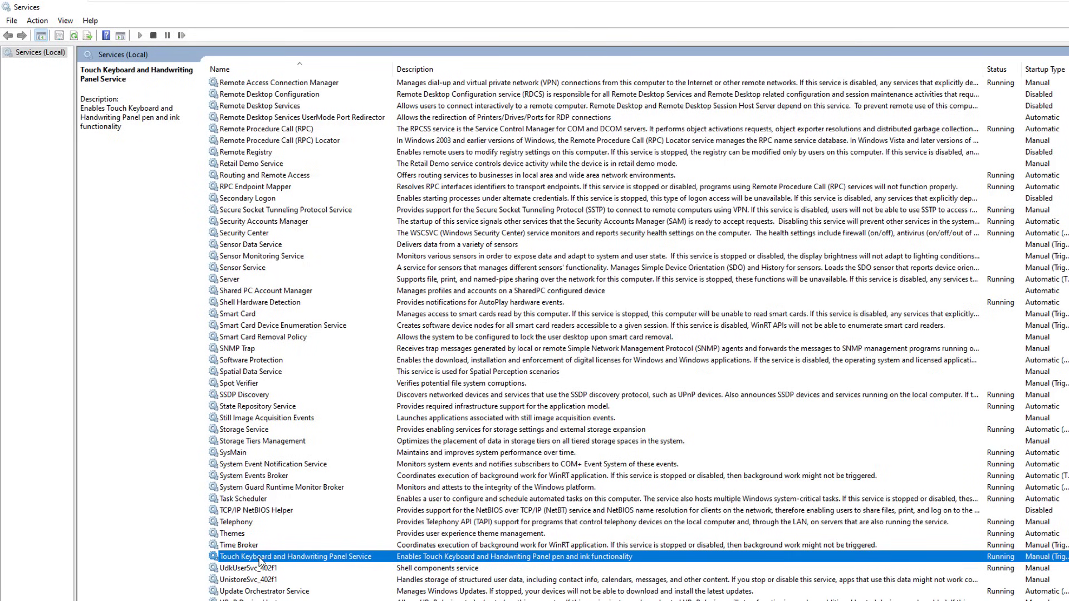
double_click(283, 561)
click(557, 308)
click(551, 344)
click(680, 445)
click(581, 446)
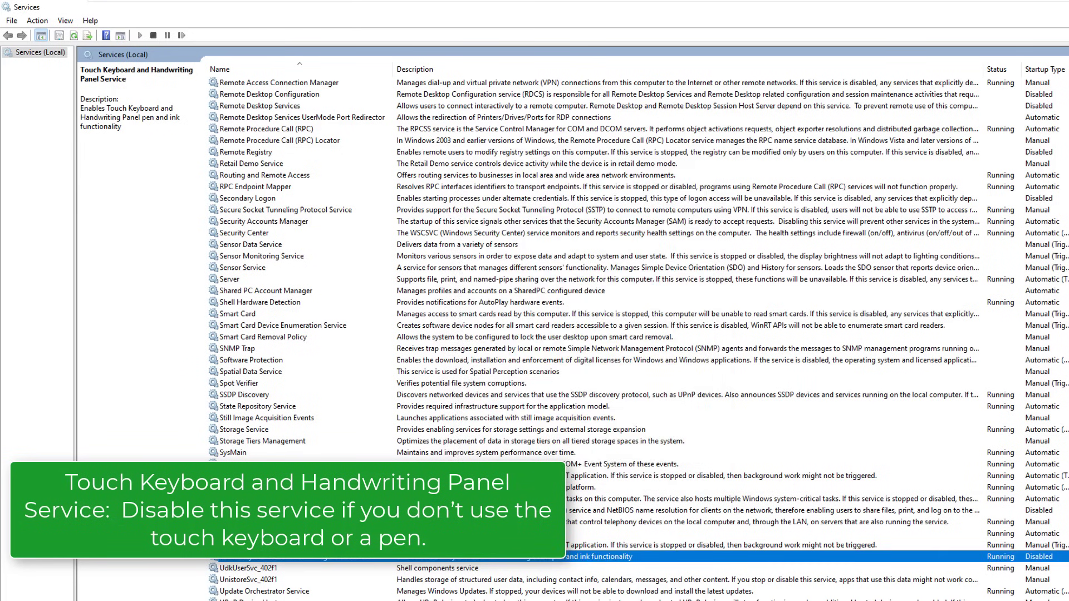
Examine the descriptions of the Windows Defender Firewall and Windows Defender Advanced Threat Protection services.
scroll(638, 338, down, 8)
scroll(639, 338, down, 3)
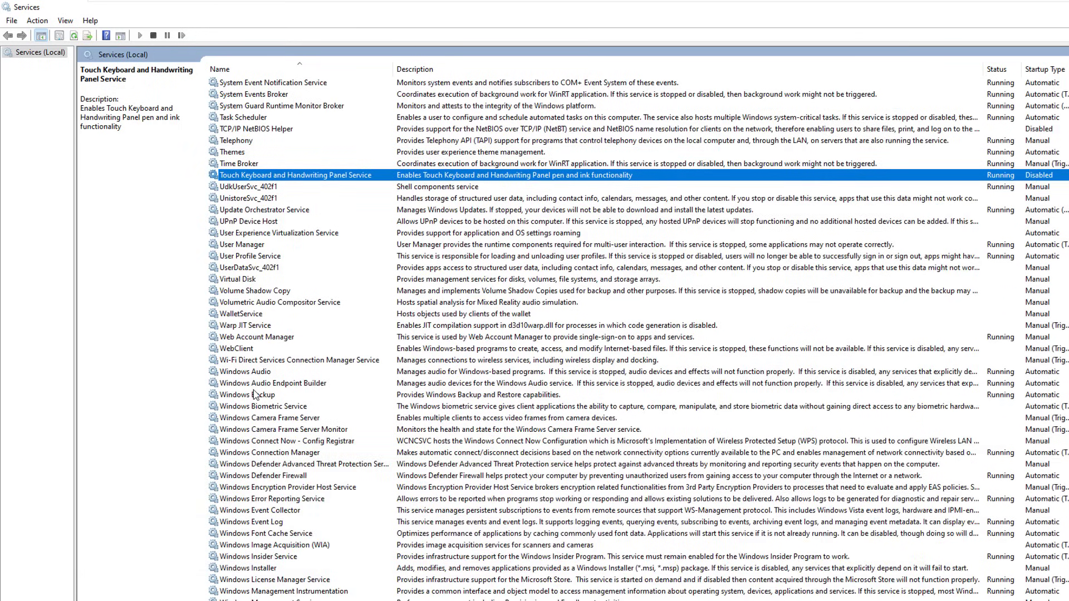
scroll(255, 394, down, 2)
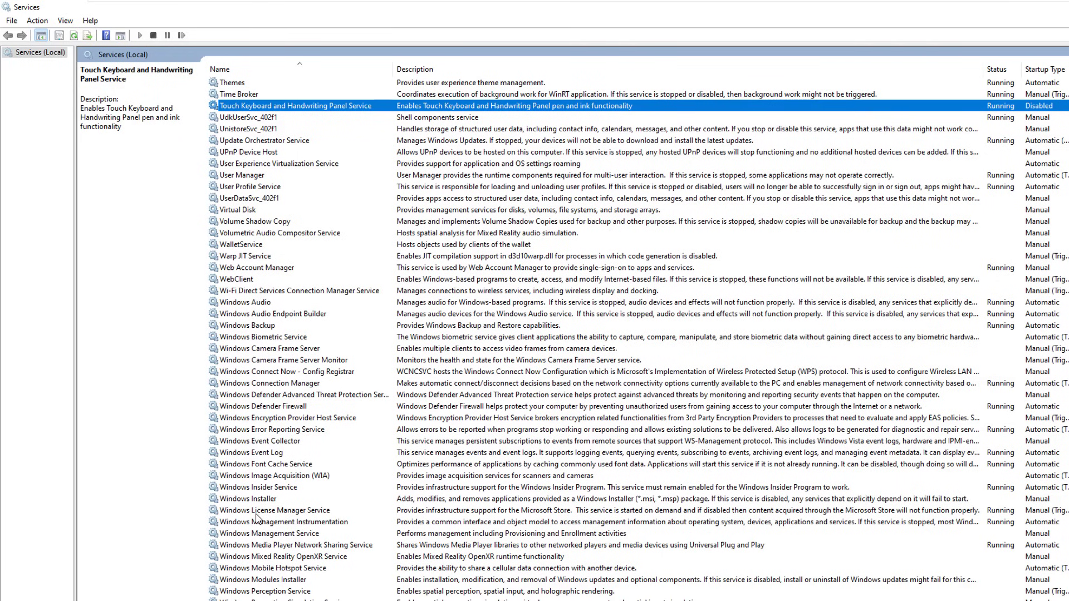
click(271, 411)
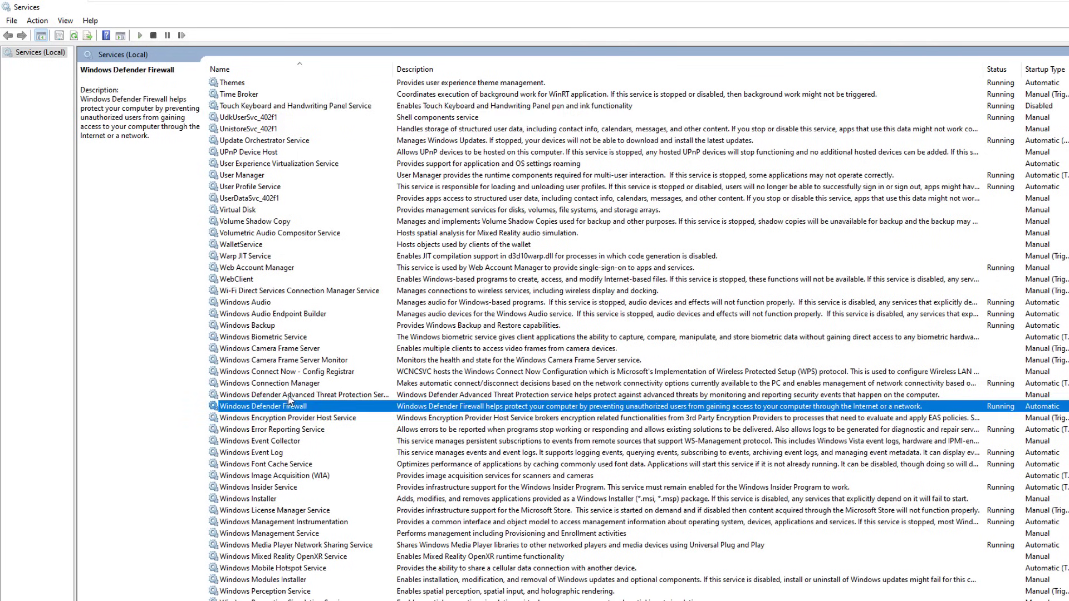
click(289, 397)
click(277, 410)
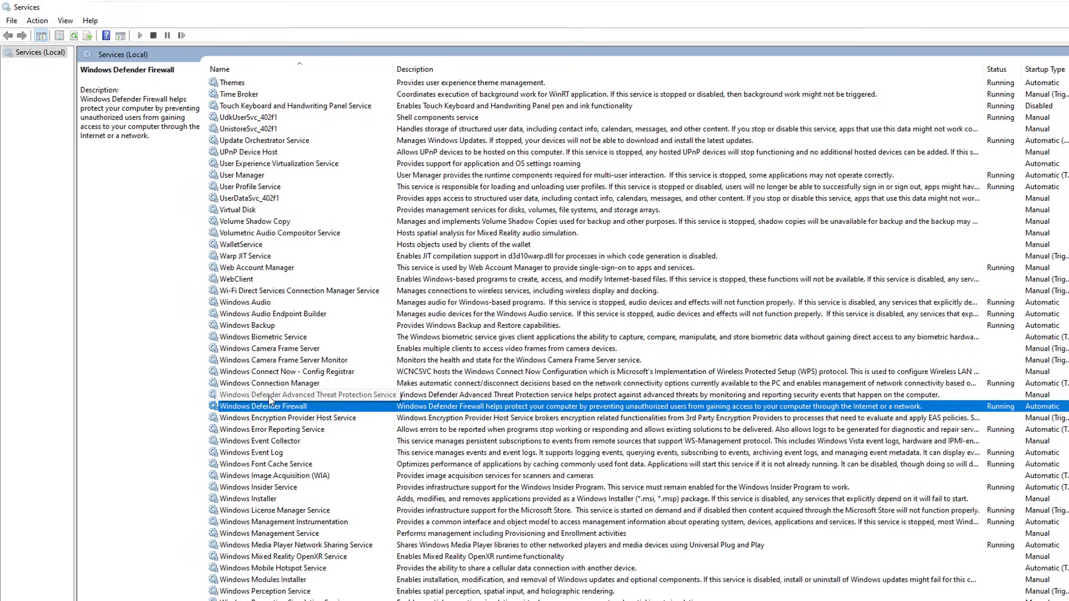
click(268, 397)
click(267, 408)
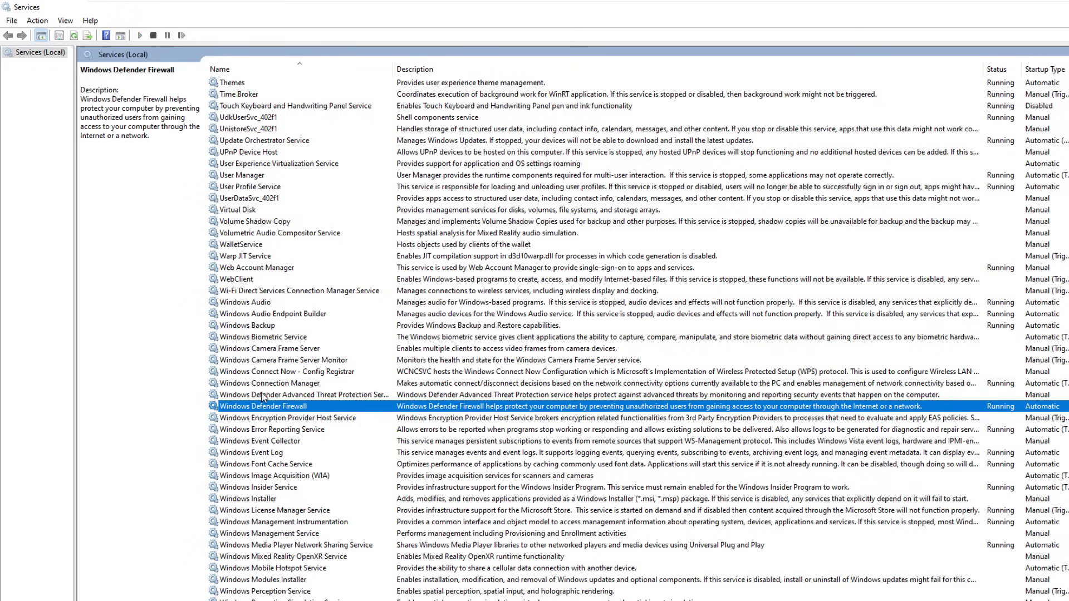
click(262, 397)
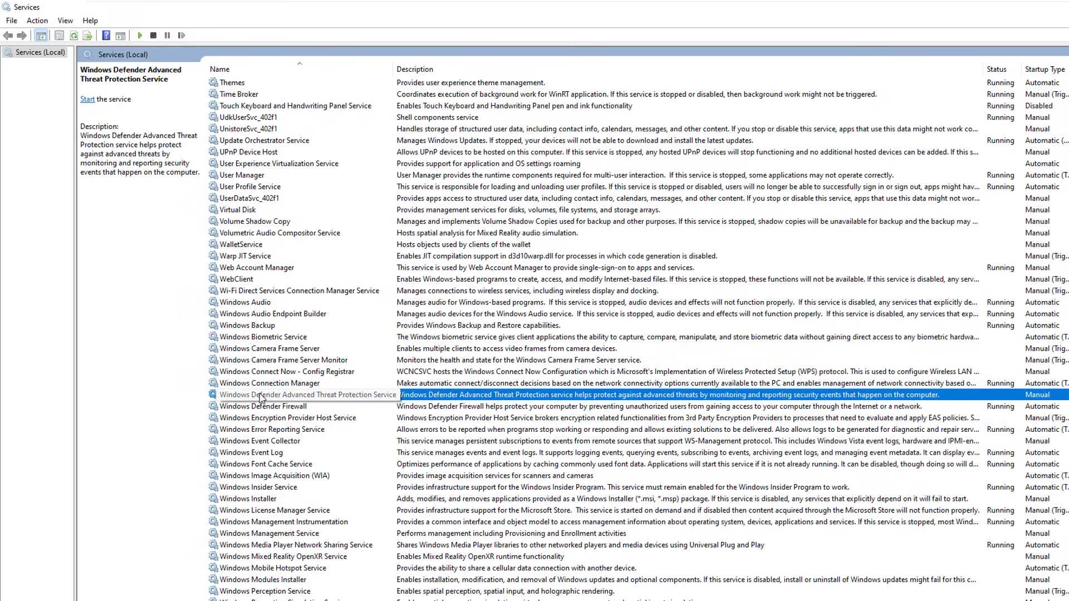
click(259, 409)
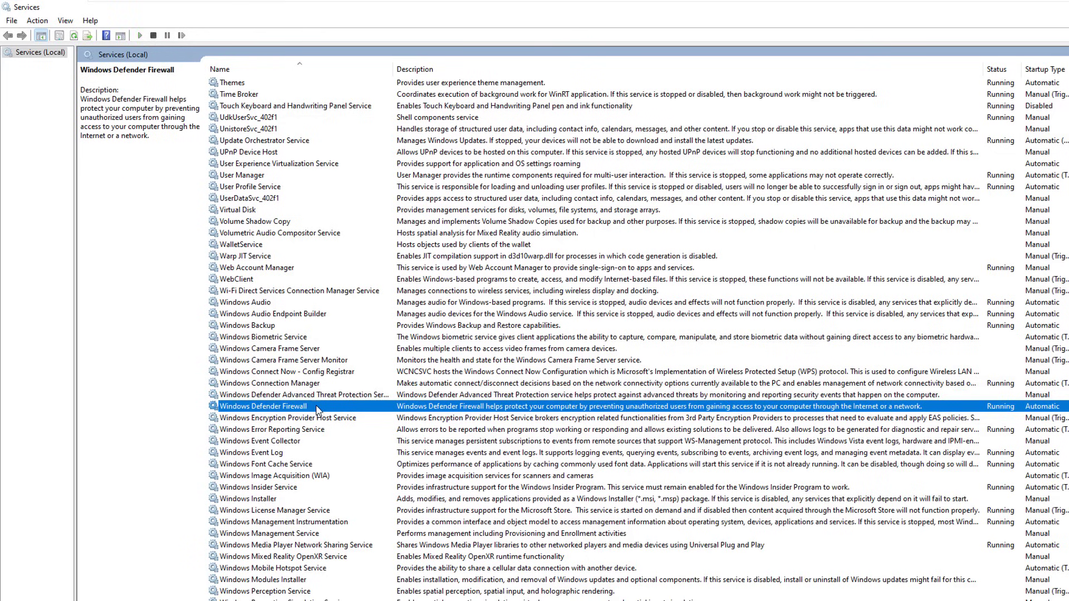
click(277, 396)
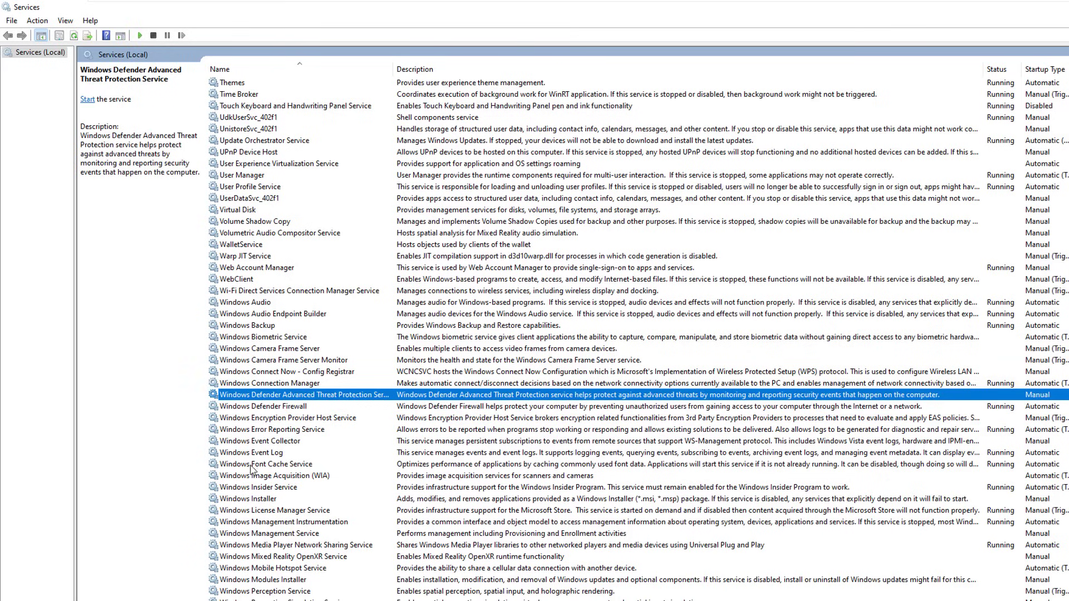
Set the Windows Image Acquisition (WIA) service's startup type to Disabled and save the change.
click(265, 477)
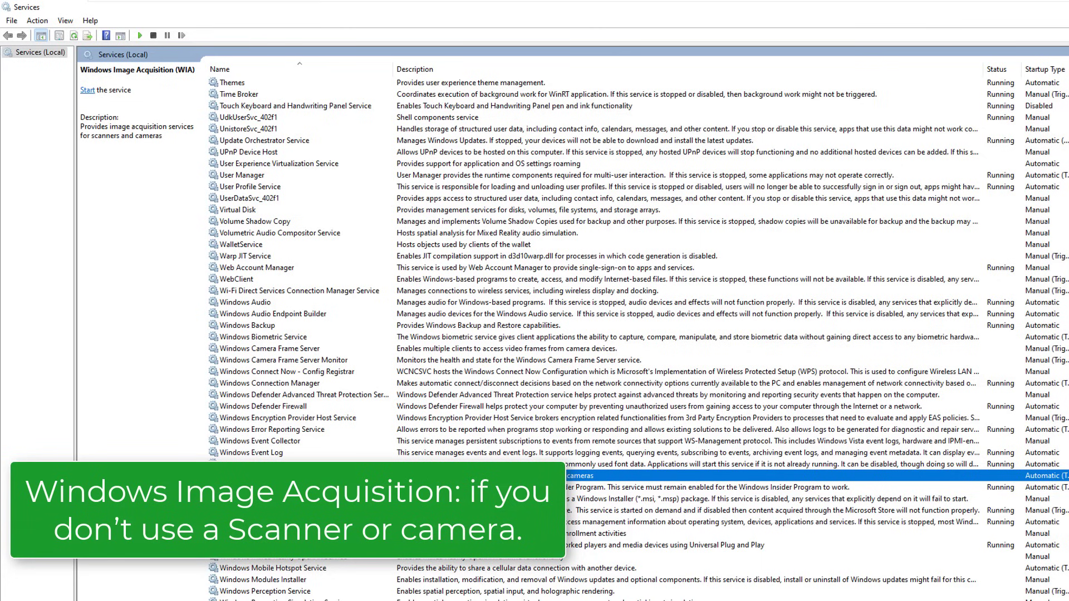
double_click(501, 476)
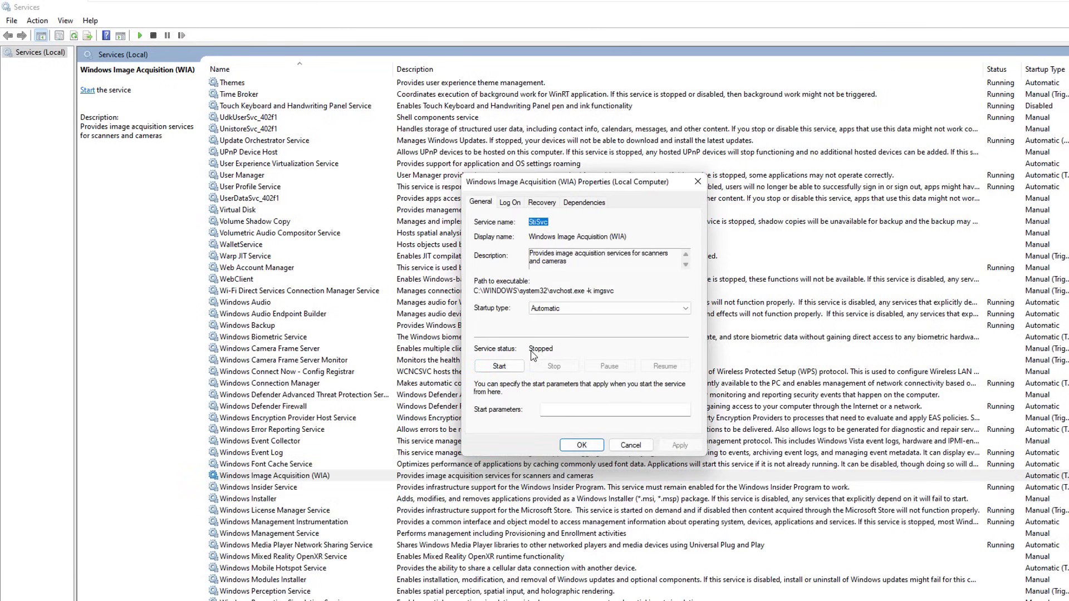
drag(615, 254, 679, 260)
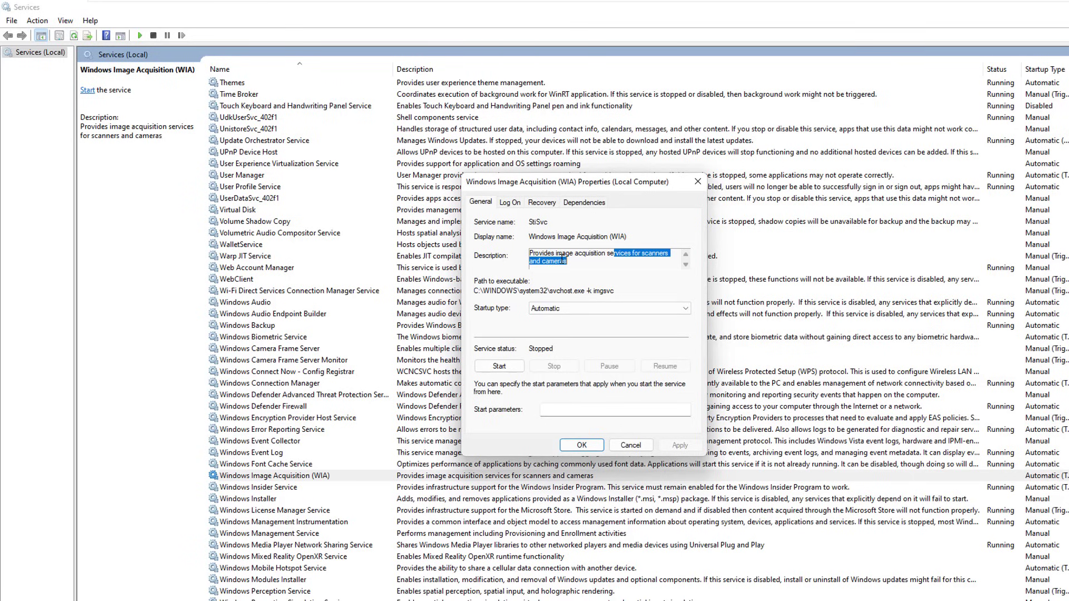
click(585, 310)
click(584, 311)
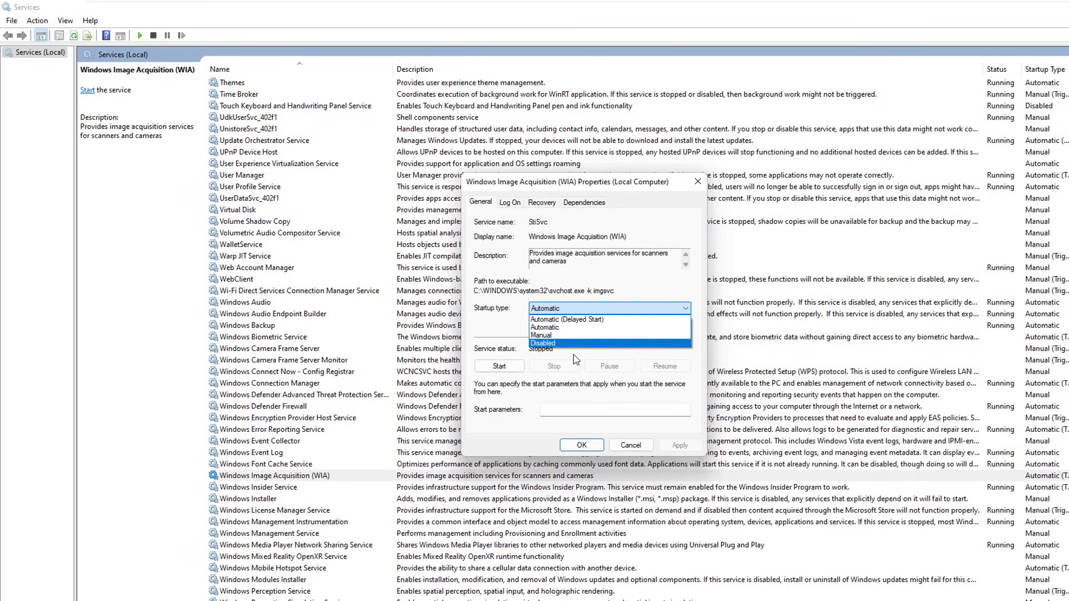
click(574, 344)
click(662, 446)
click(571, 446)
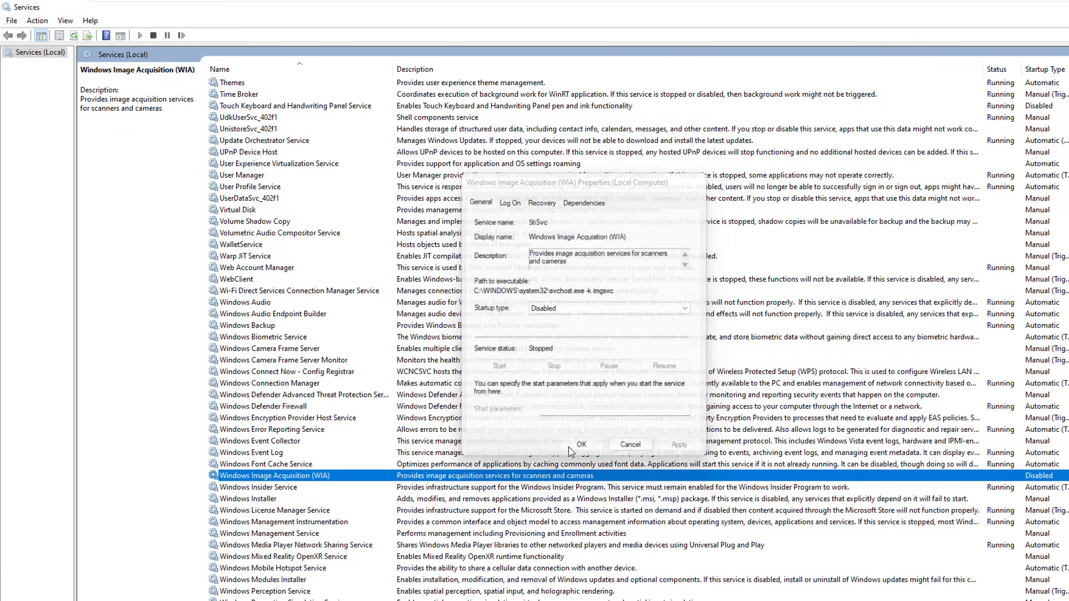
Stop the Windows Insider Service and save its startup type as Disabled.
click(284, 488)
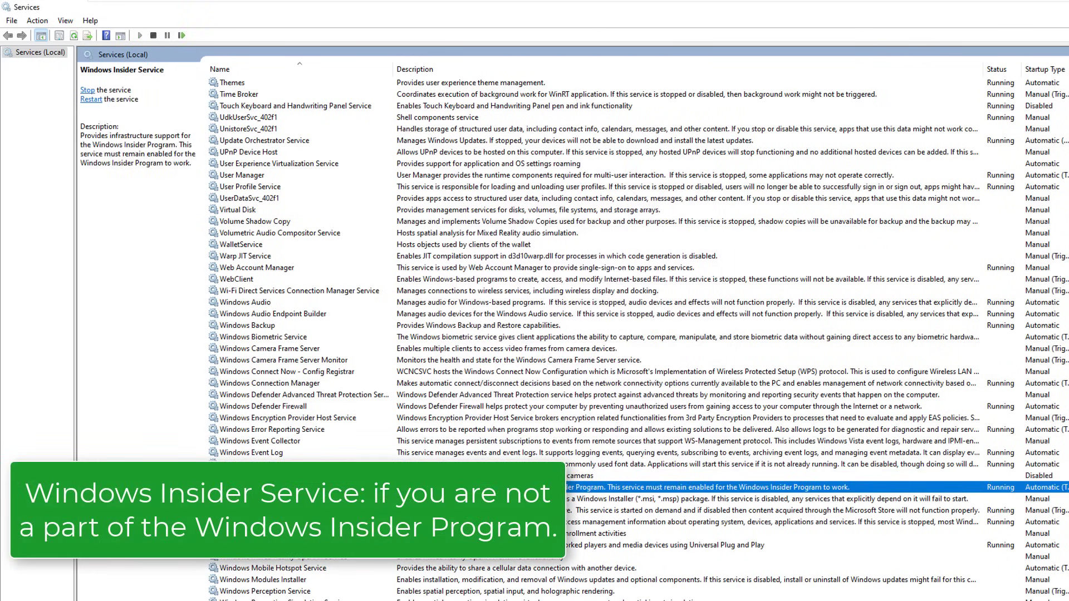
double_click(284, 488)
click(585, 308)
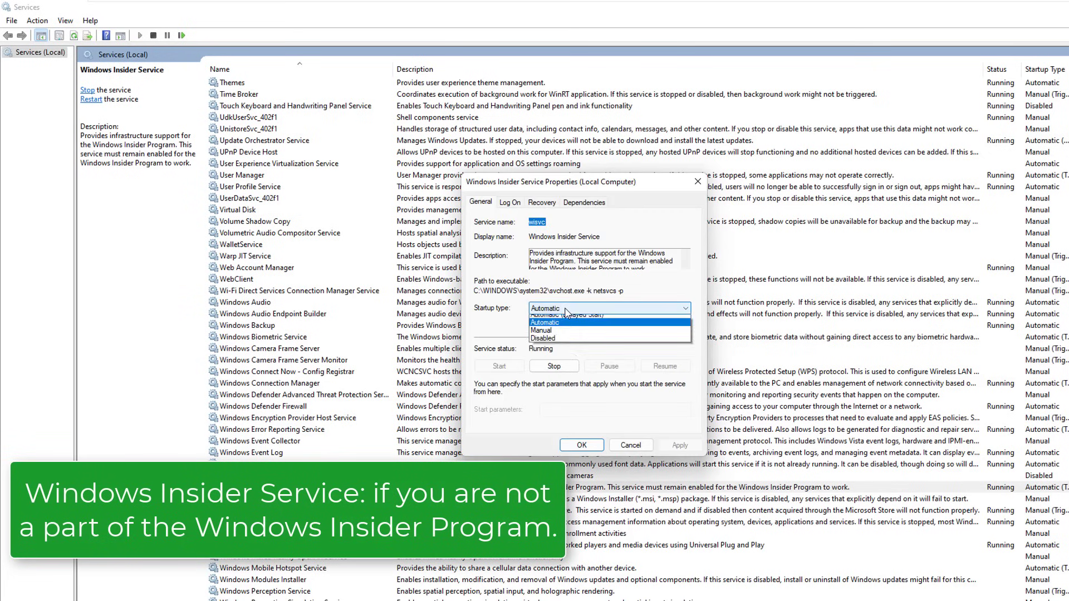
click(557, 346)
click(567, 367)
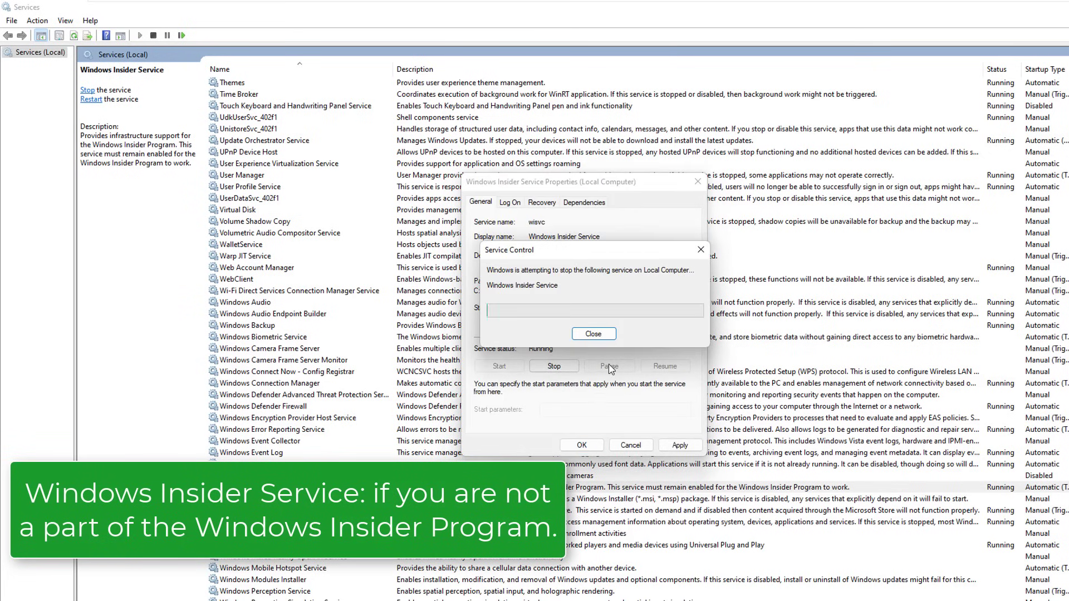
click(680, 445)
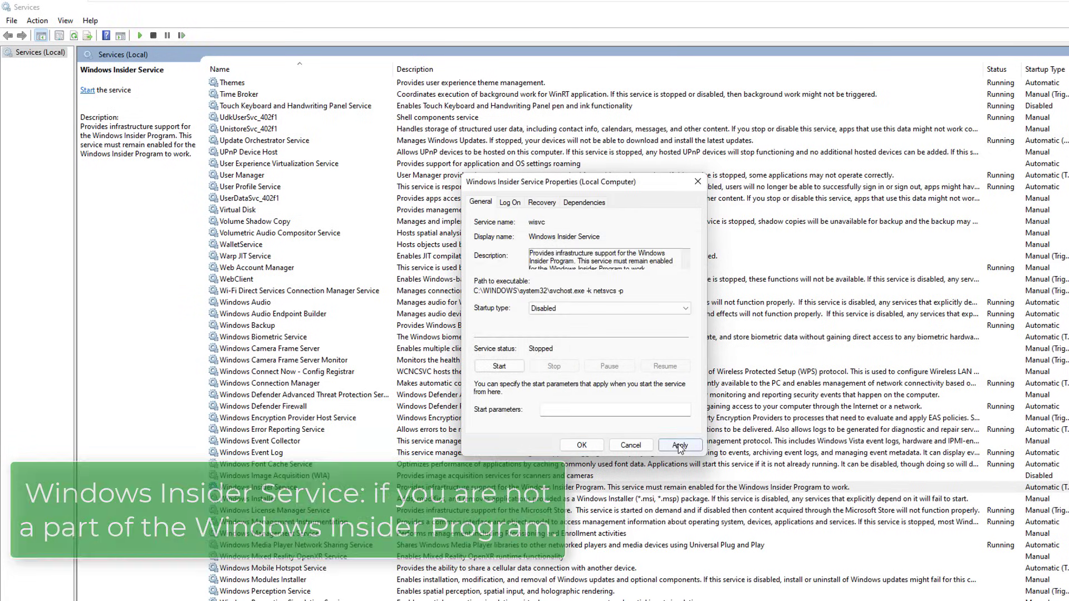
click(582, 446)
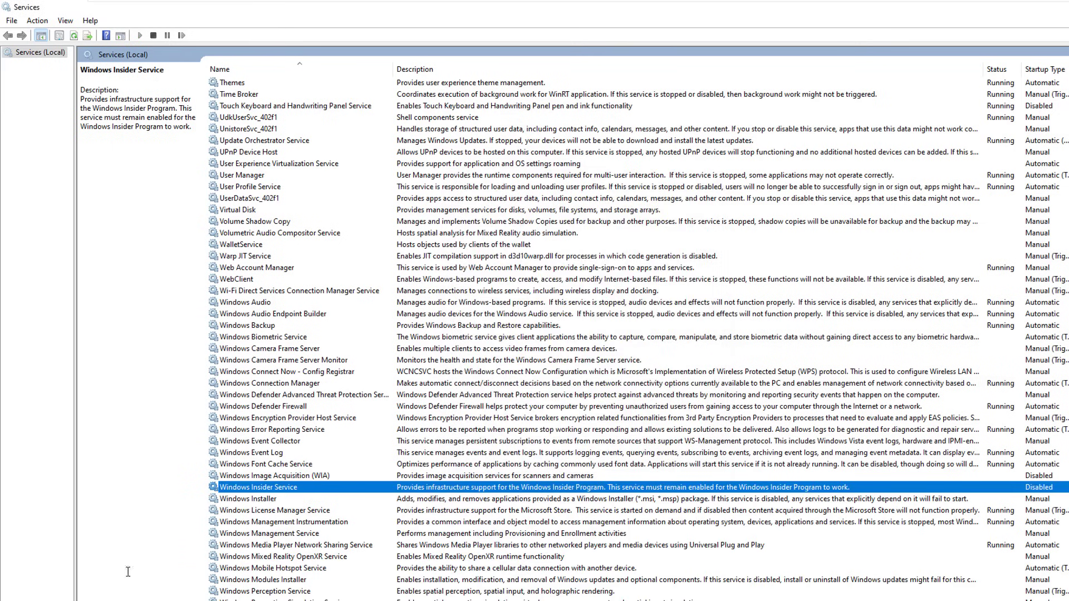
scroll(223, 551, down, 1)
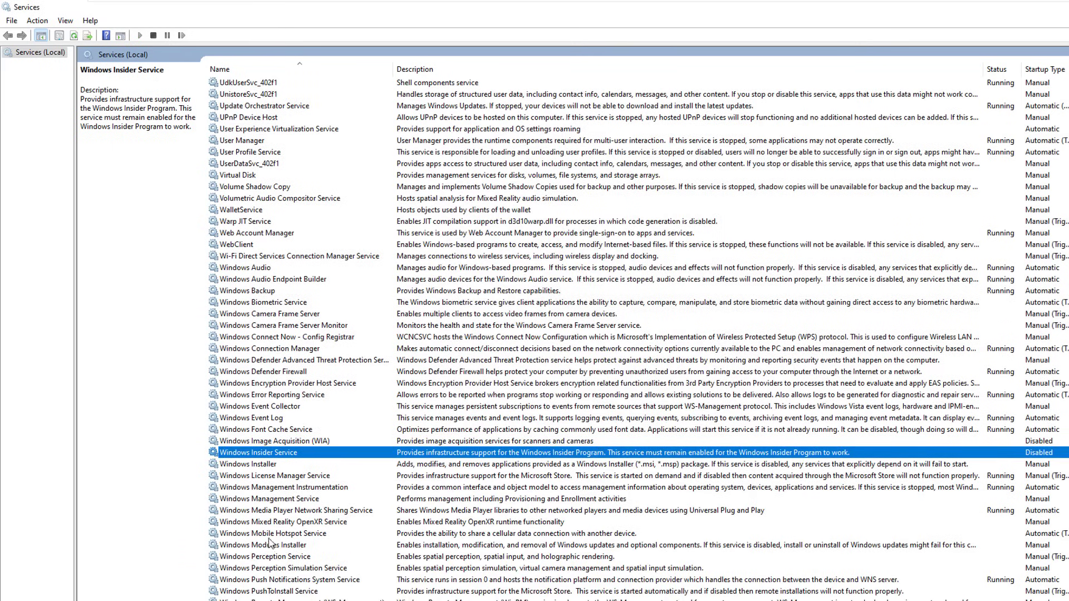
Set the Windows Mobile Hotspot Service's startup type to Disabled and save the change.
click(271, 535)
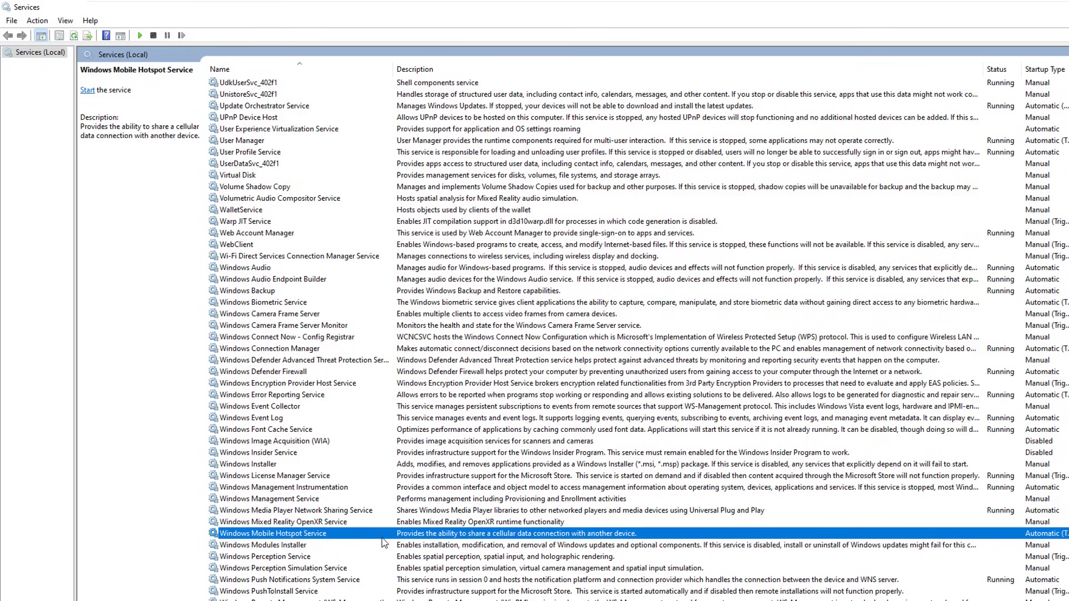
double_click(522, 535)
click(568, 309)
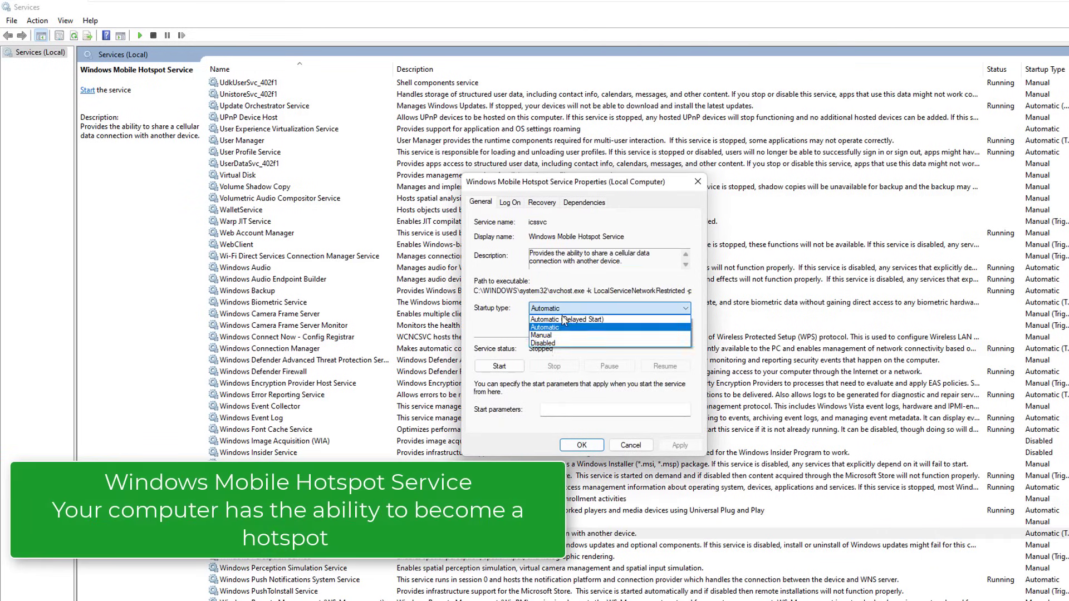
click(561, 344)
click(680, 445)
click(590, 447)
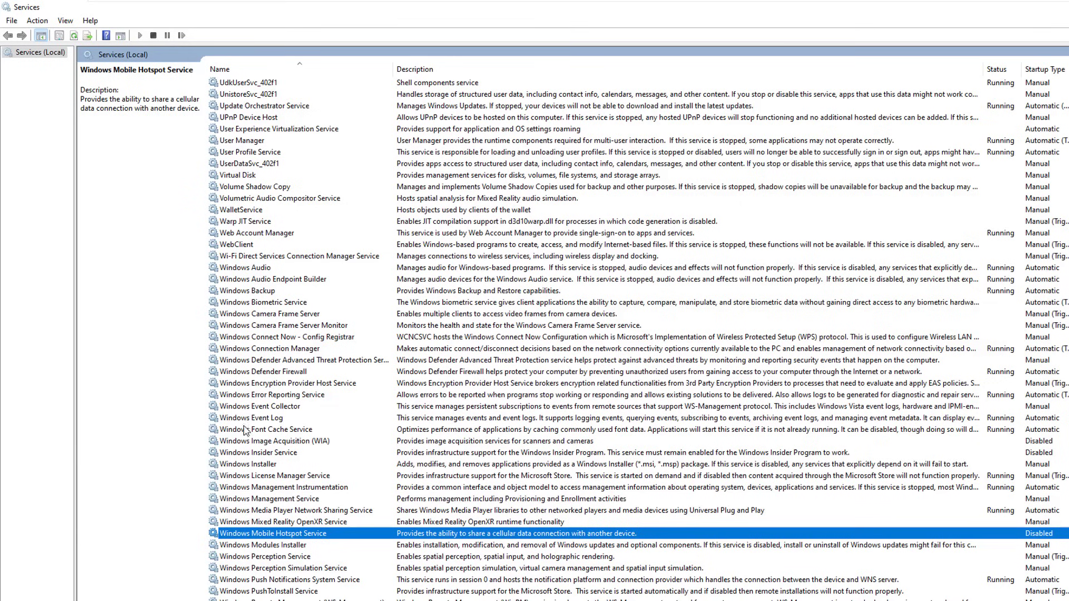
Stop the Windows Backup service and save its startup type as Disabled.
click(250, 294)
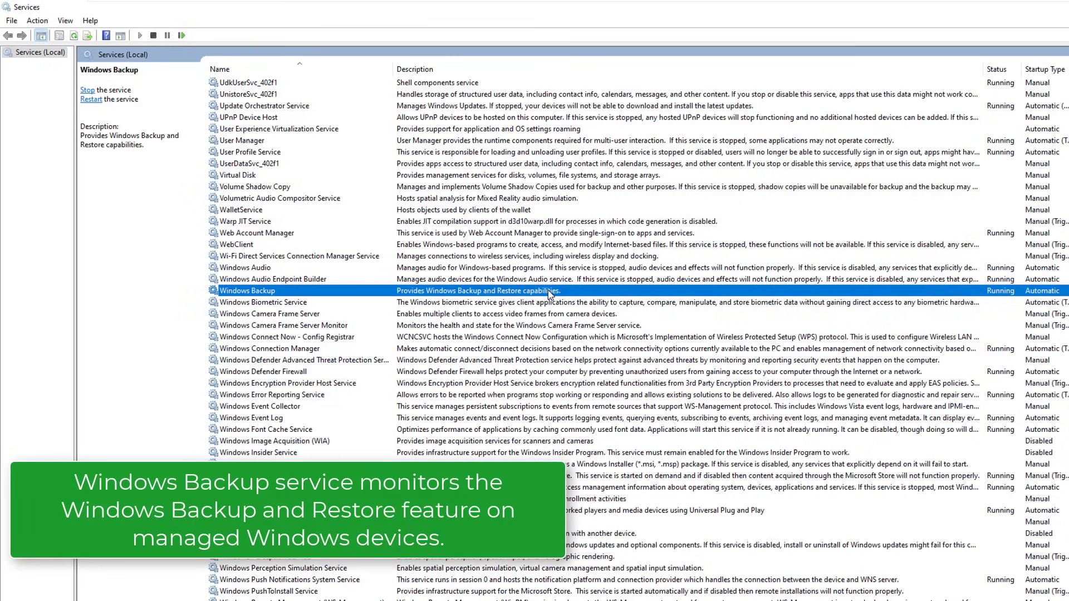
double_click(295, 294)
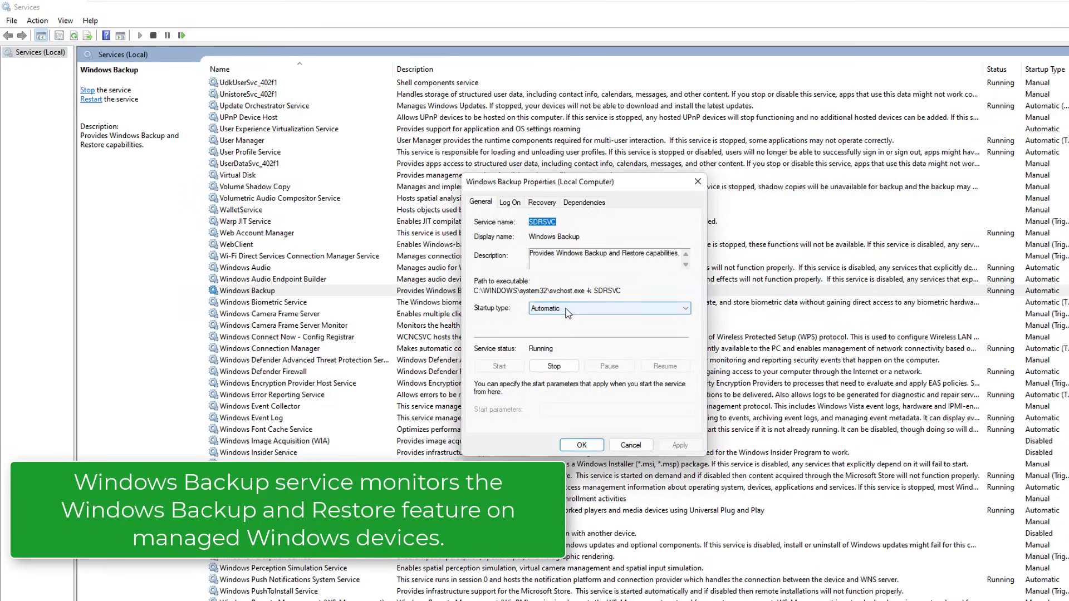
click(553, 366)
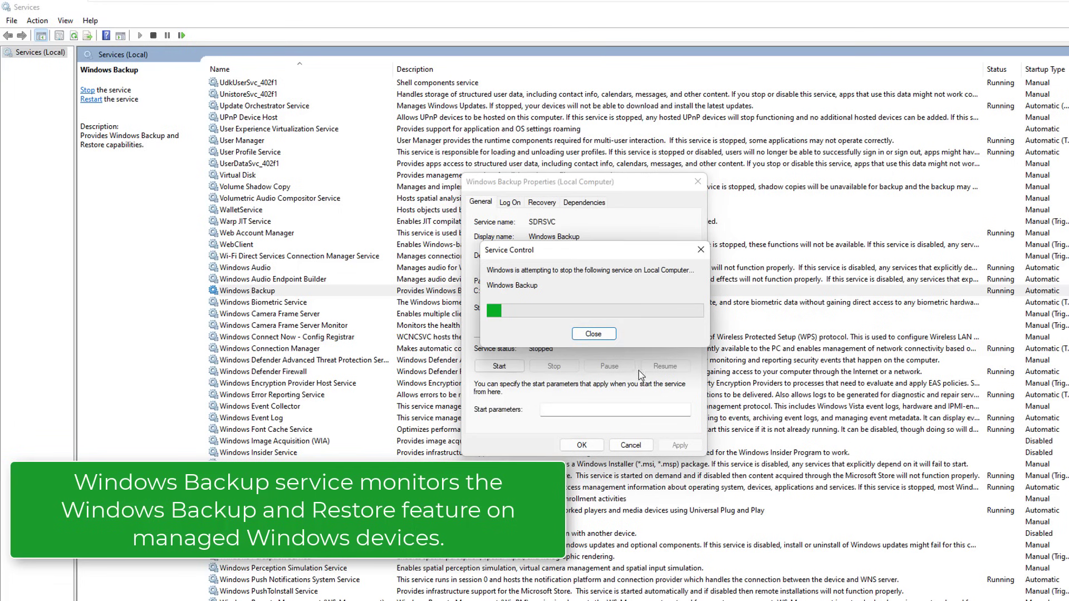
click(577, 310)
click(557, 348)
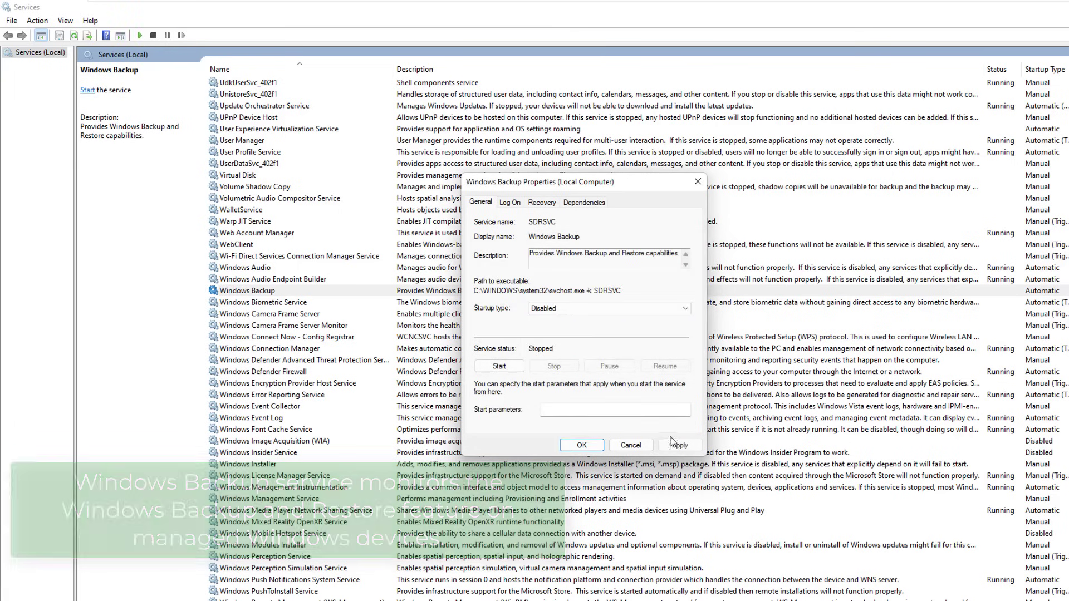
click(680, 446)
click(581, 446)
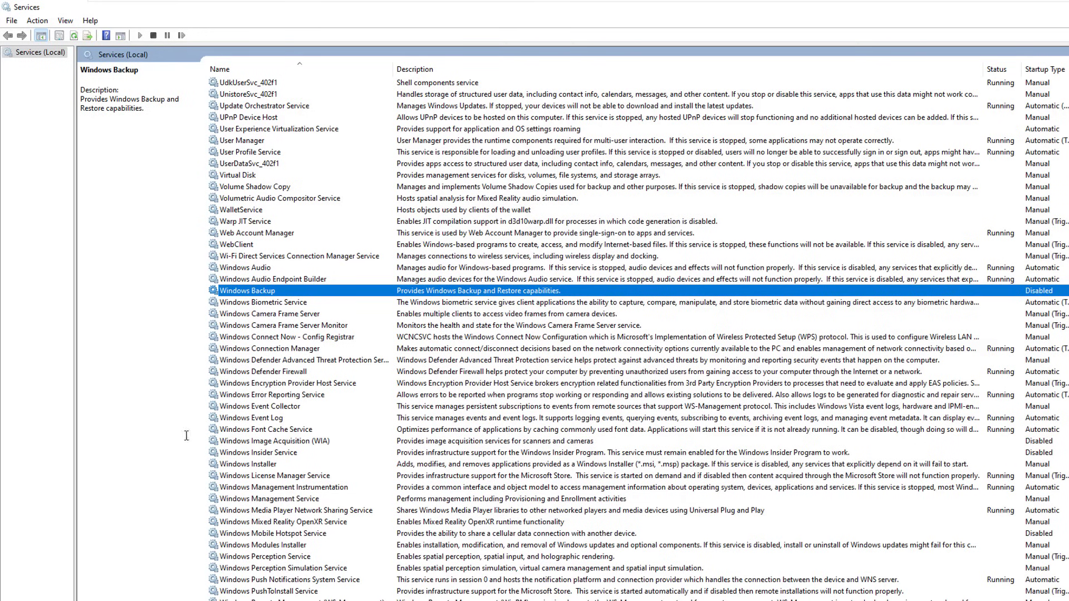
Set the startup type of the Windows Biometric Service to Disabled and save the change.
click(269, 305)
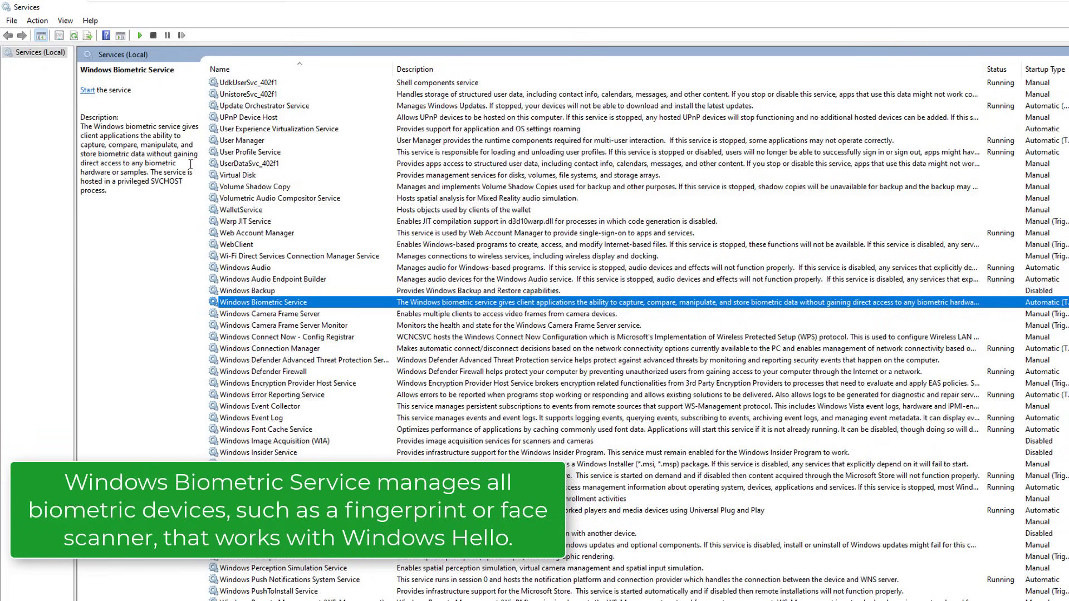
double_click(291, 306)
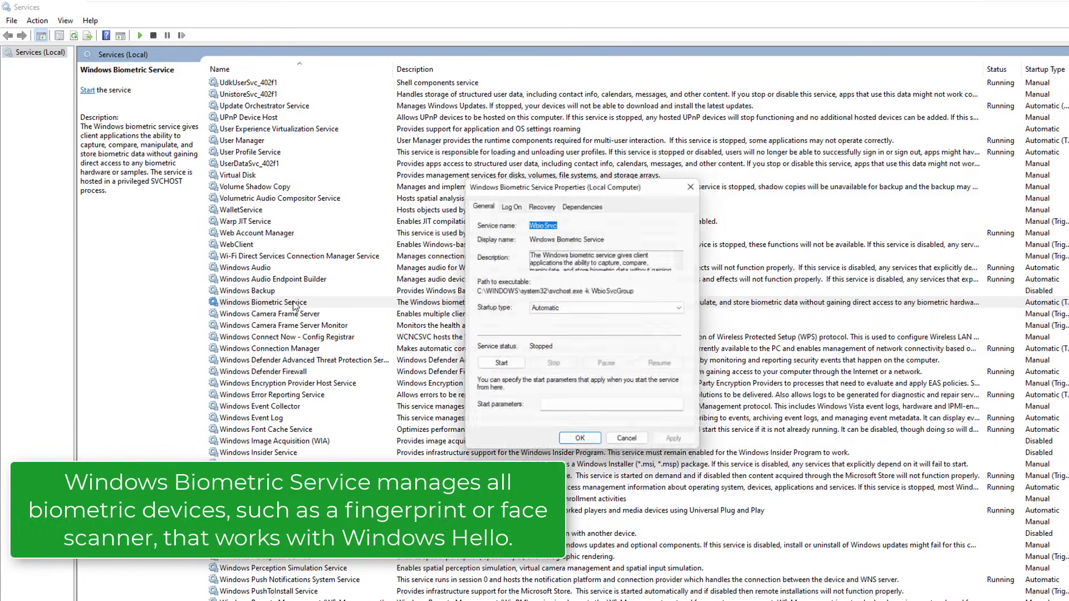
click(567, 309)
click(571, 349)
click(679, 445)
click(581, 446)
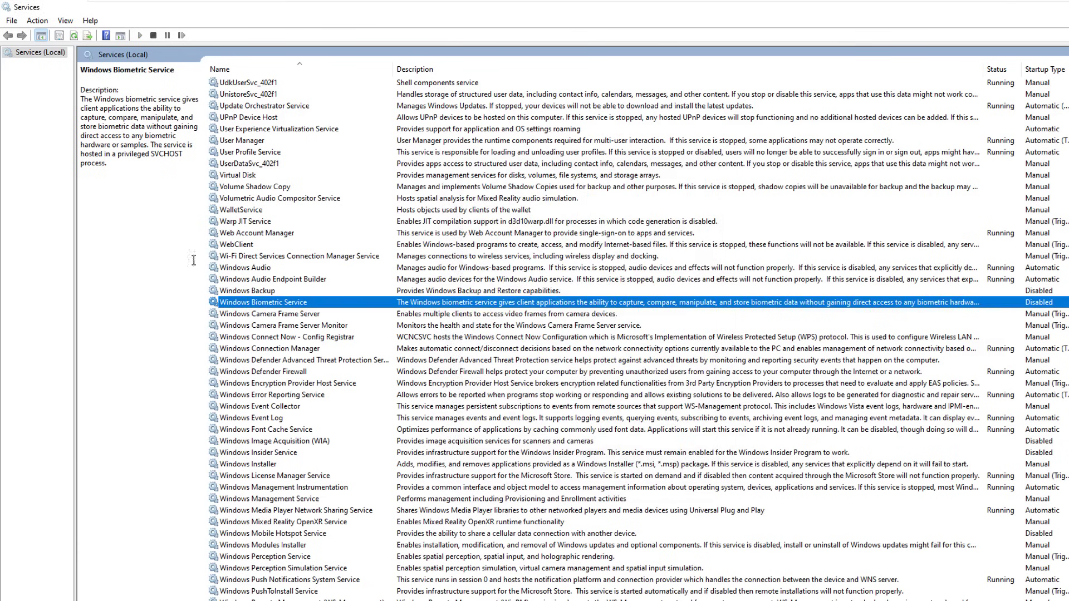
drag(144, 164, 72, 162)
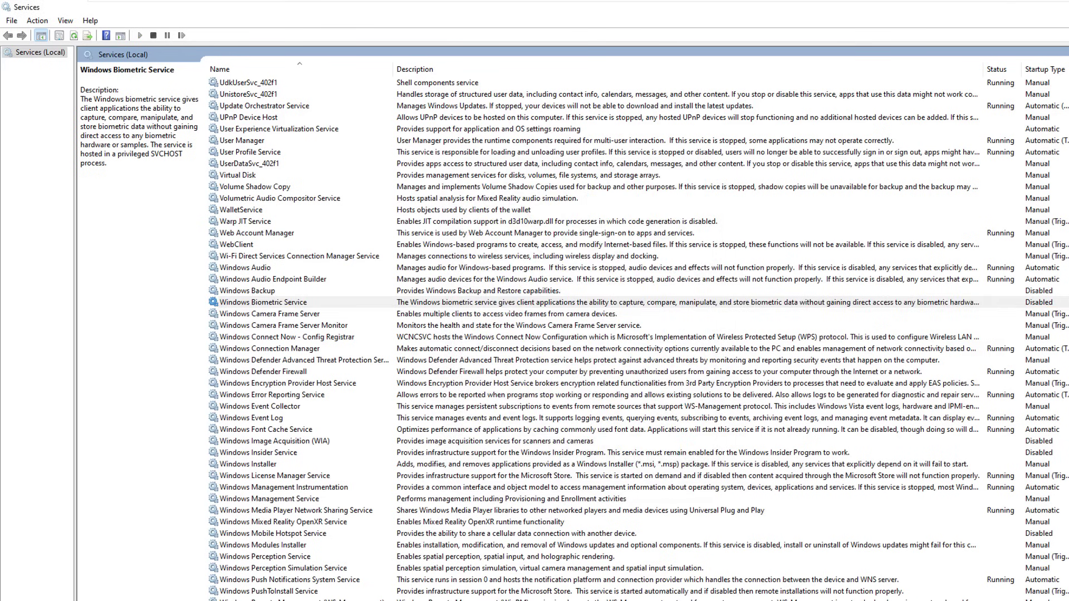
Stop the Windows Search service along with its dependent service, and save its startup type as Disabled.
scroll(332, 520, down, 4)
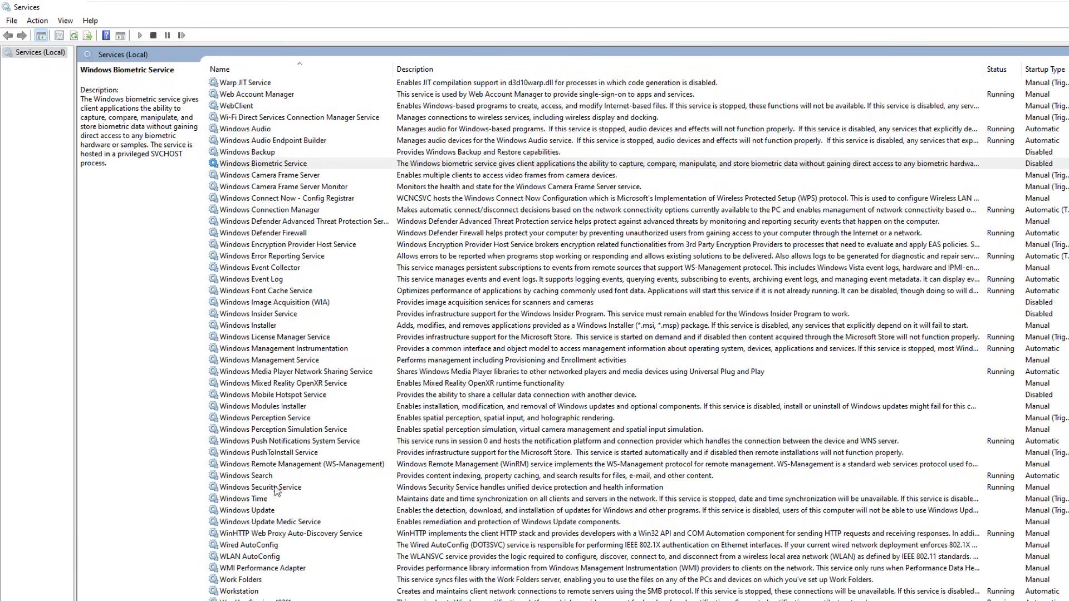
click(243, 477)
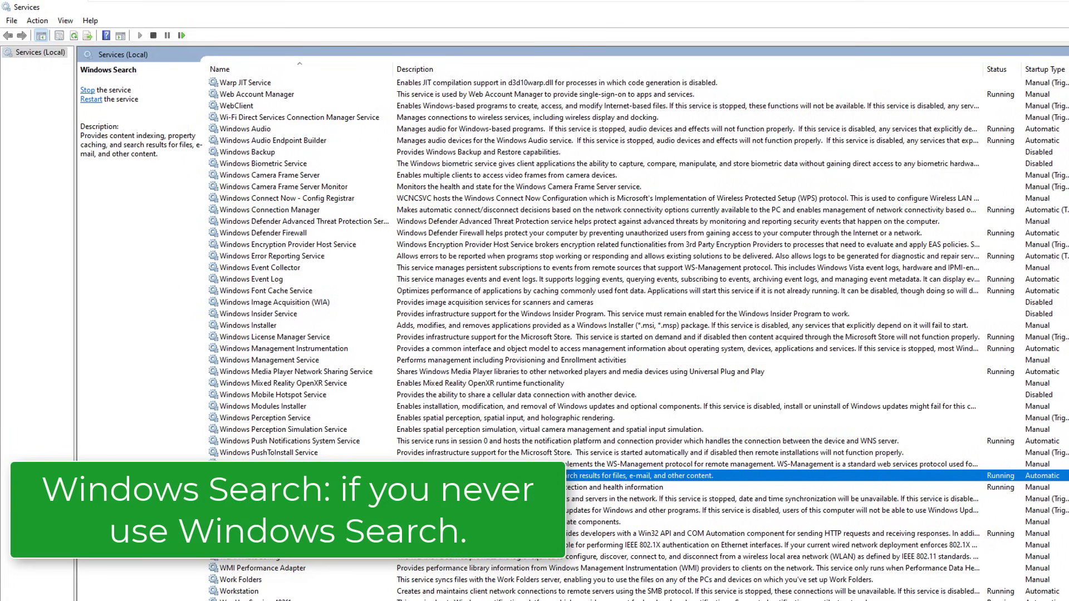
double_click(243, 478)
click(551, 366)
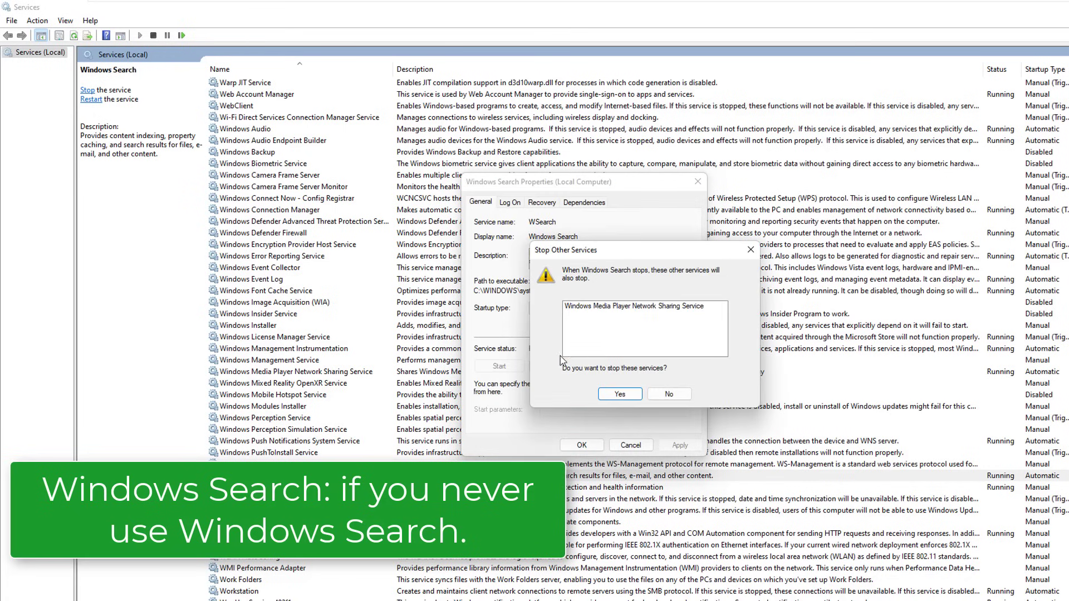
click(620, 394)
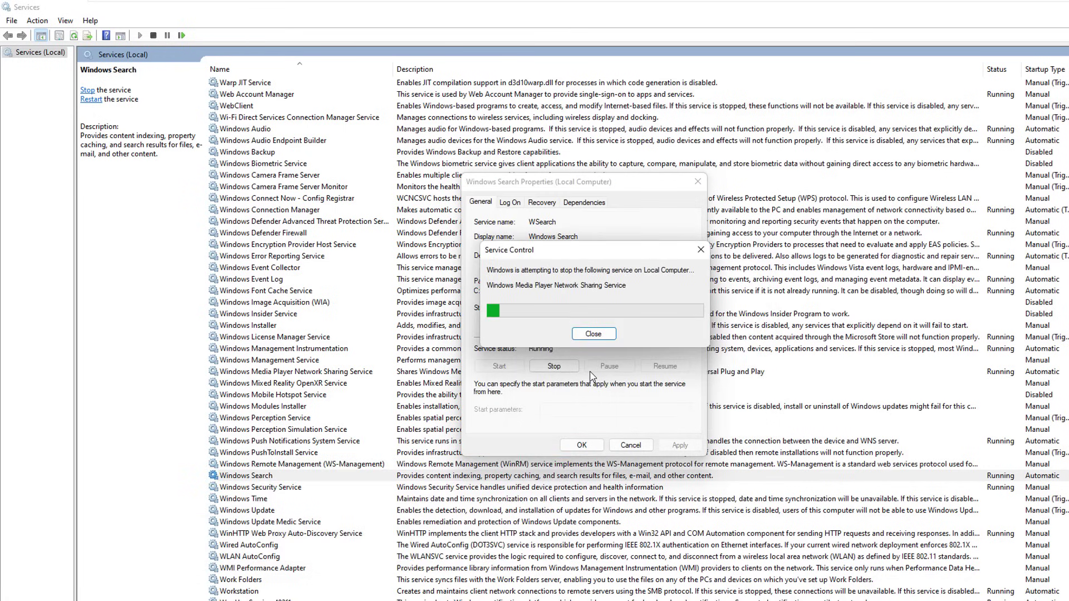
click(613, 308)
click(581, 341)
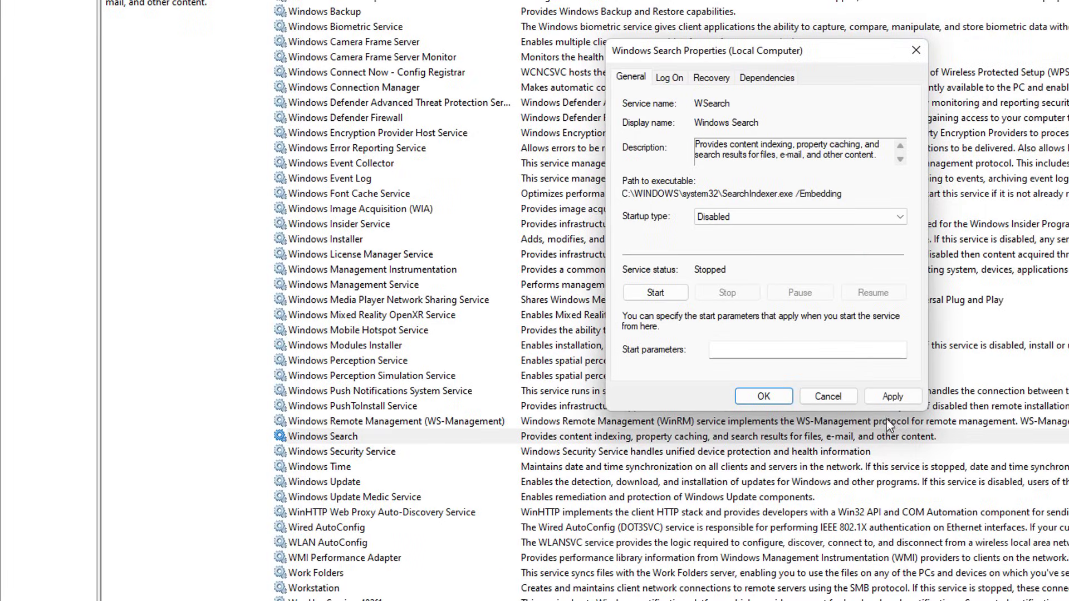
click(886, 396)
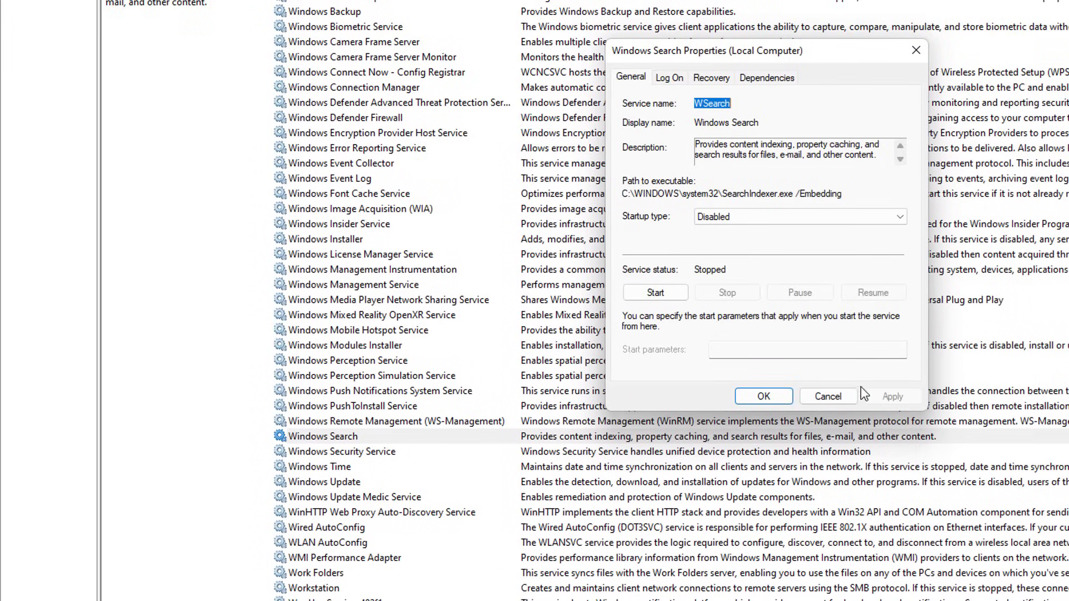
click(774, 396)
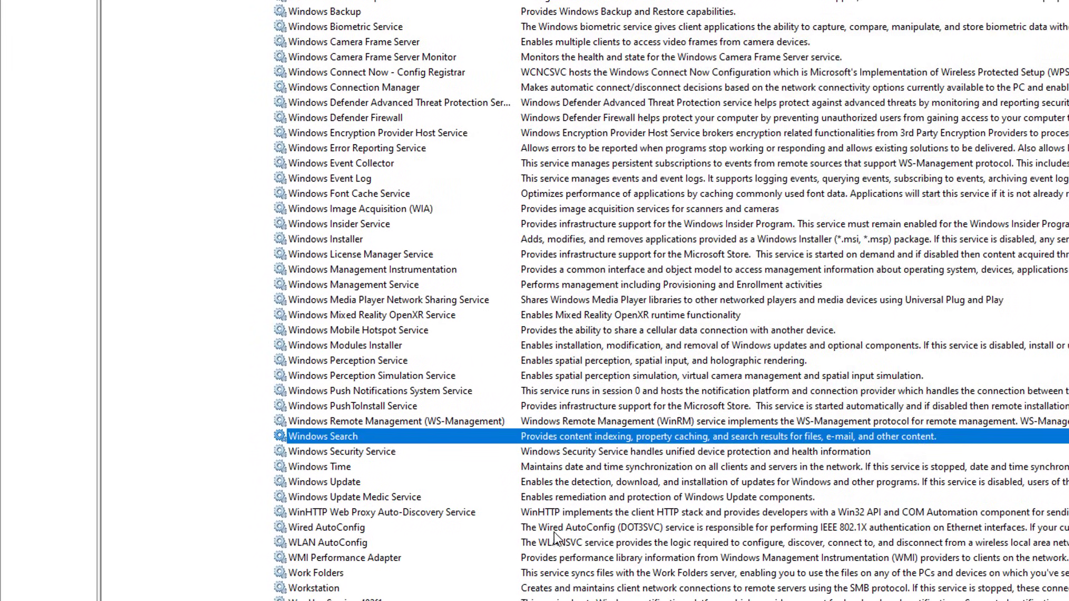
Examine the descriptions of the Windows Update service and the four Xbox services at the end of the list.
click(353, 485)
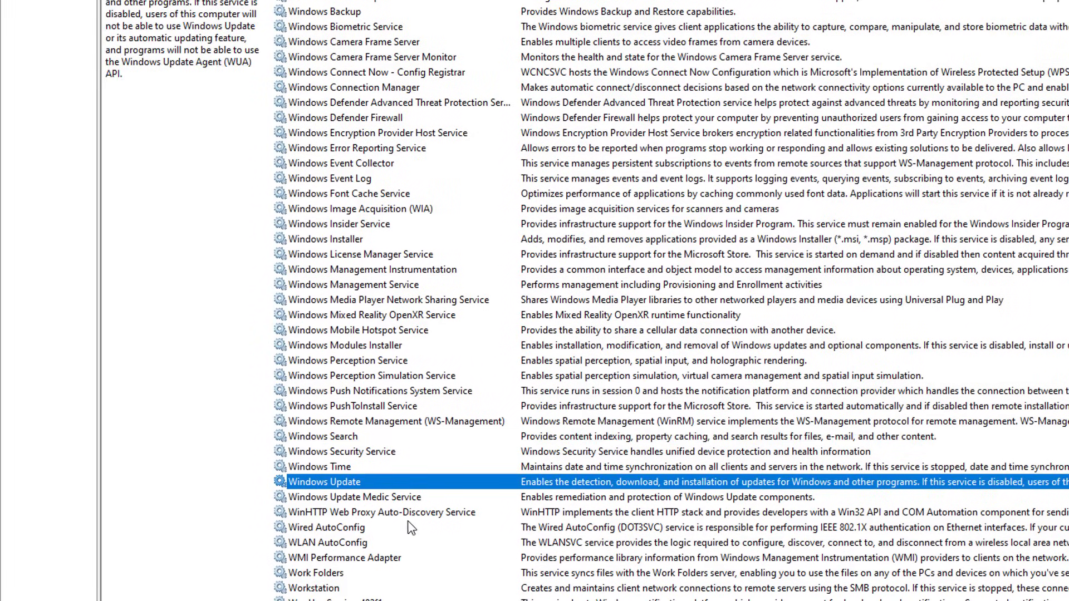
scroll(423, 529, down, 2)
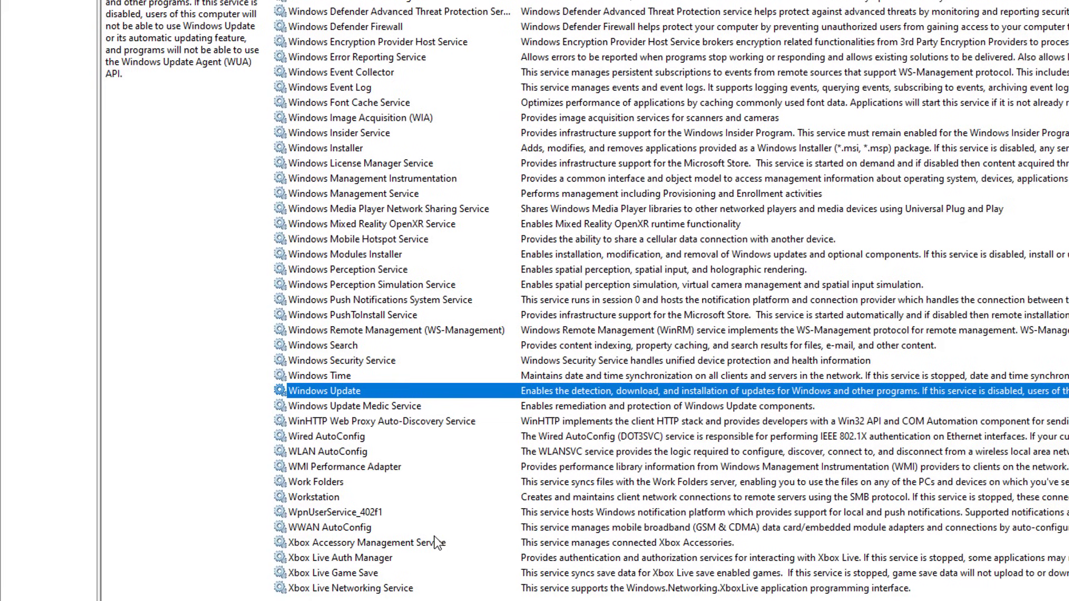
click(356, 543)
click(337, 559)
click(334, 573)
click(333, 589)
click(327, 543)
click(326, 558)
click(326, 589)
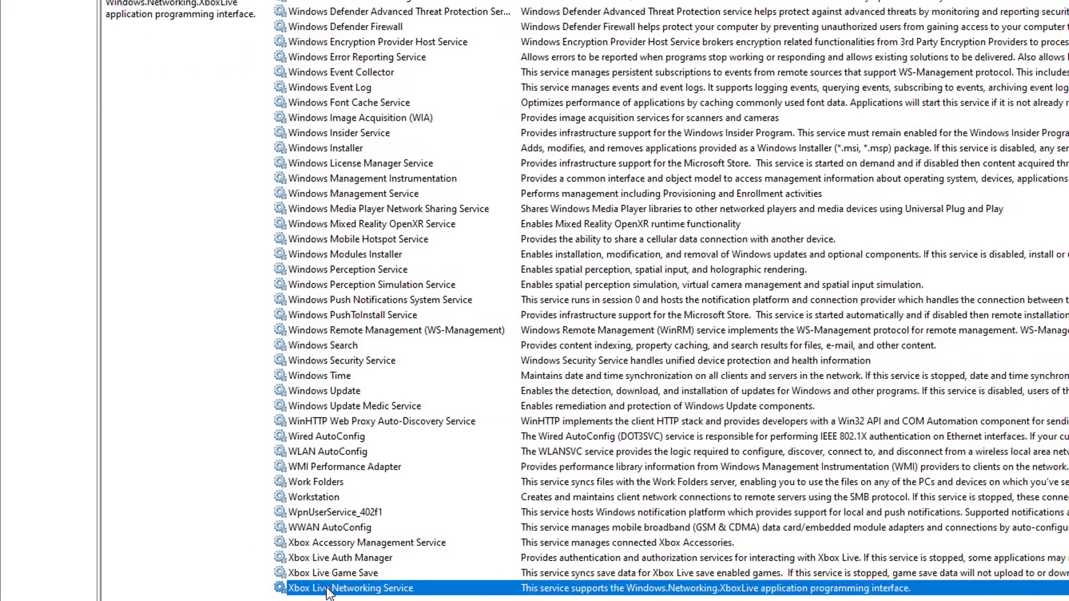
click(325, 573)
click(326, 558)
click(325, 543)
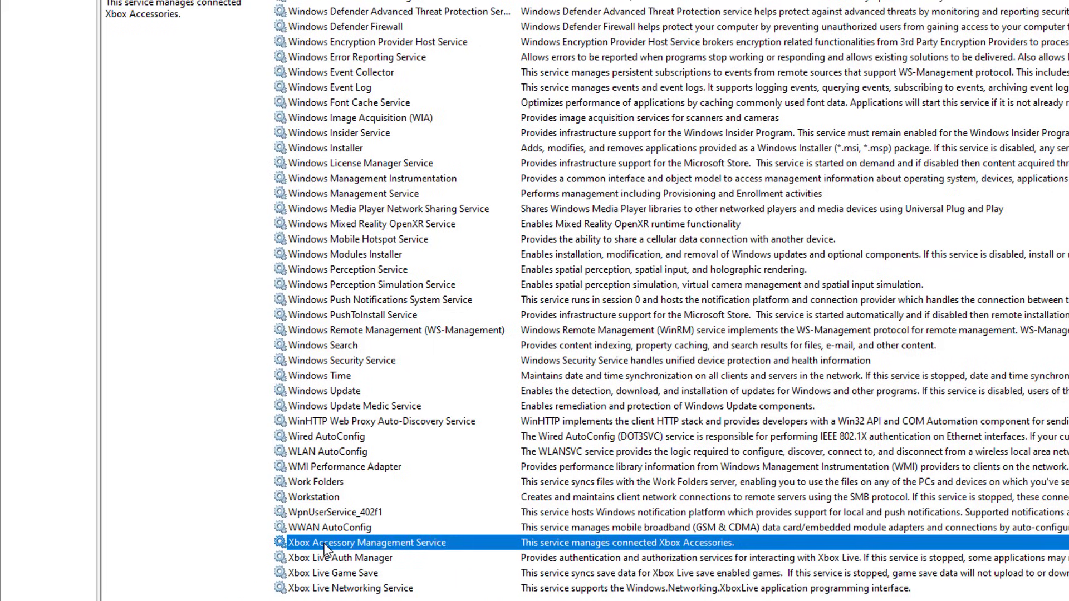
click(321, 559)
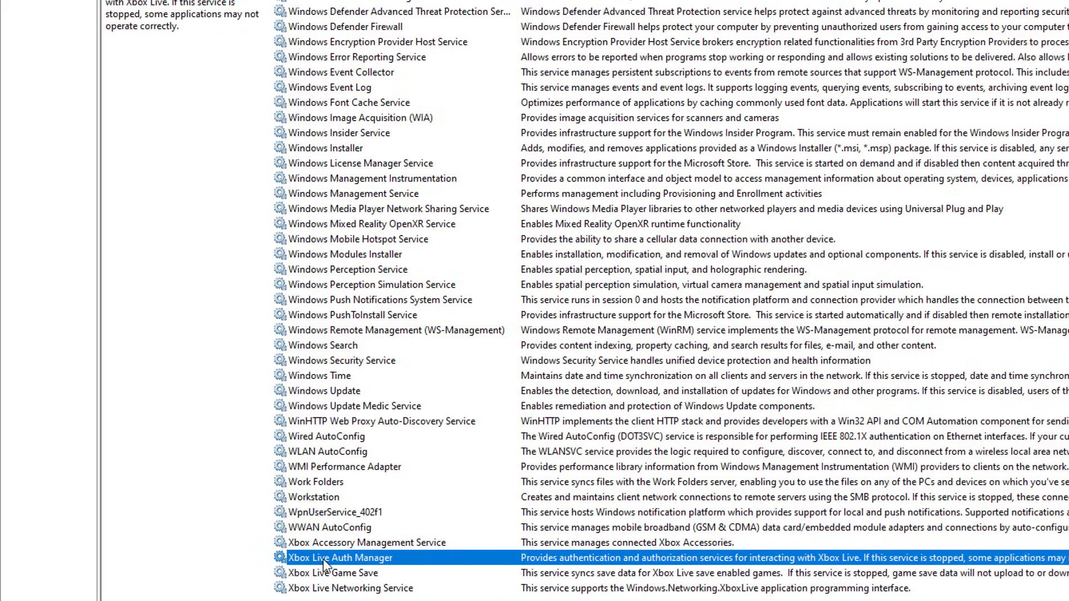
click(337, 576)
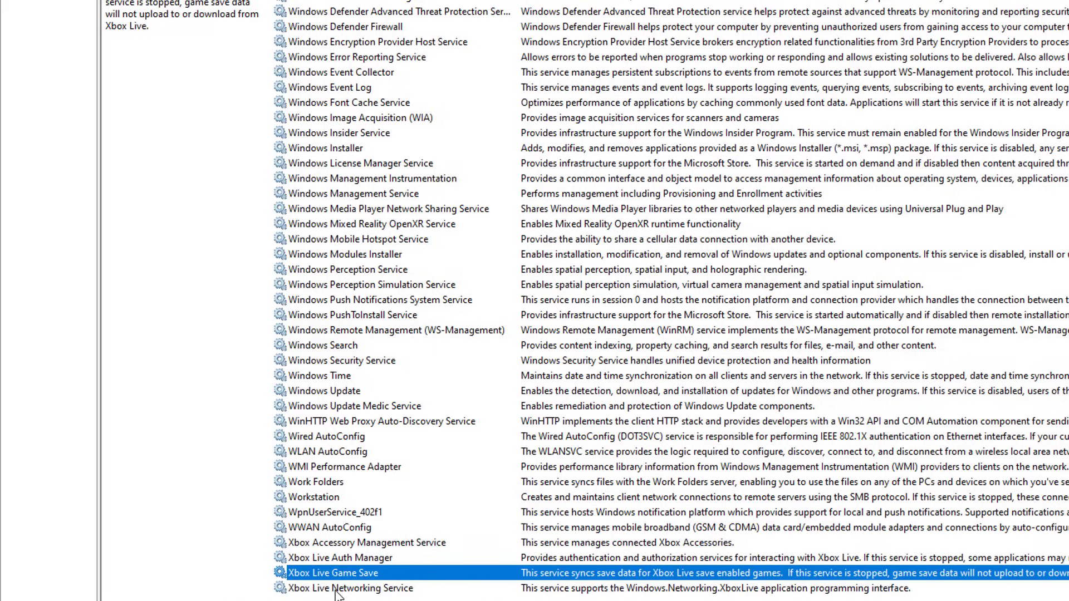
click(337, 560)
click(334, 543)
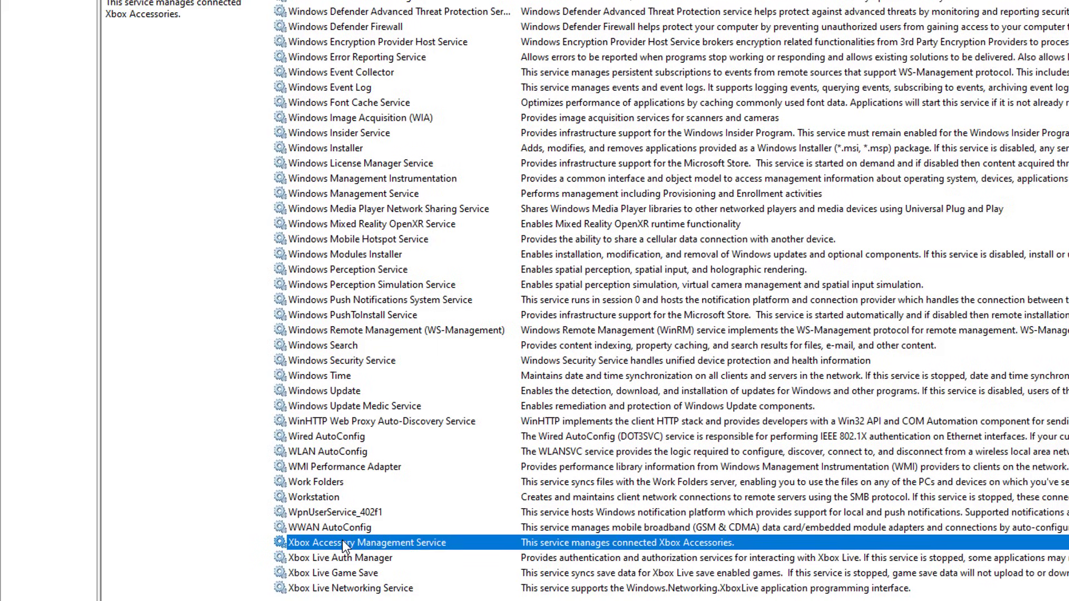
Stop the Xbox Accessory Management Service and save its startup type as Disabled.
double_click(344, 546)
click(727, 294)
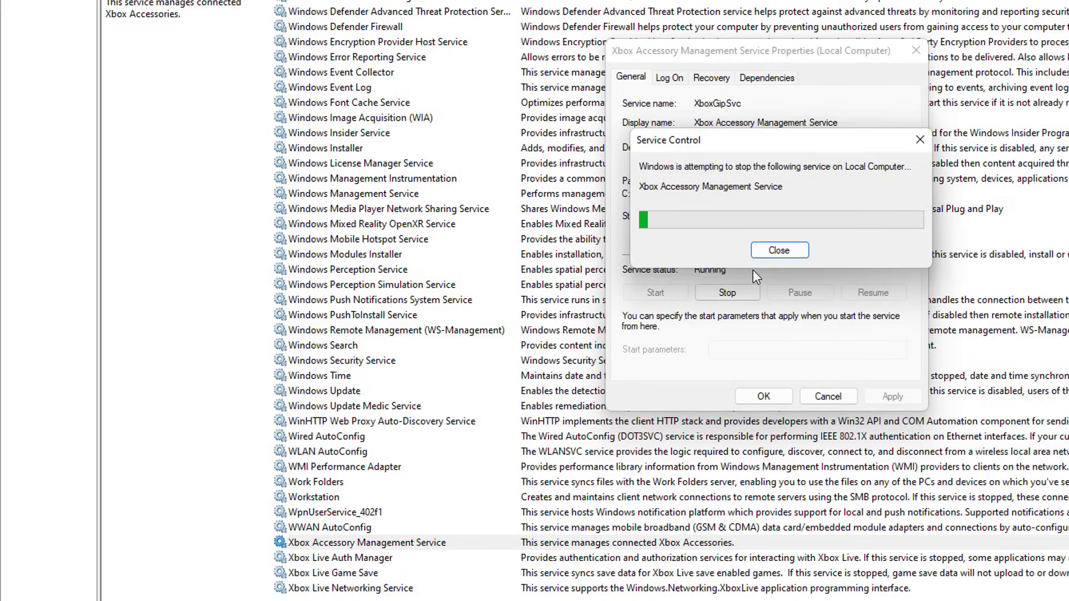
click(735, 217)
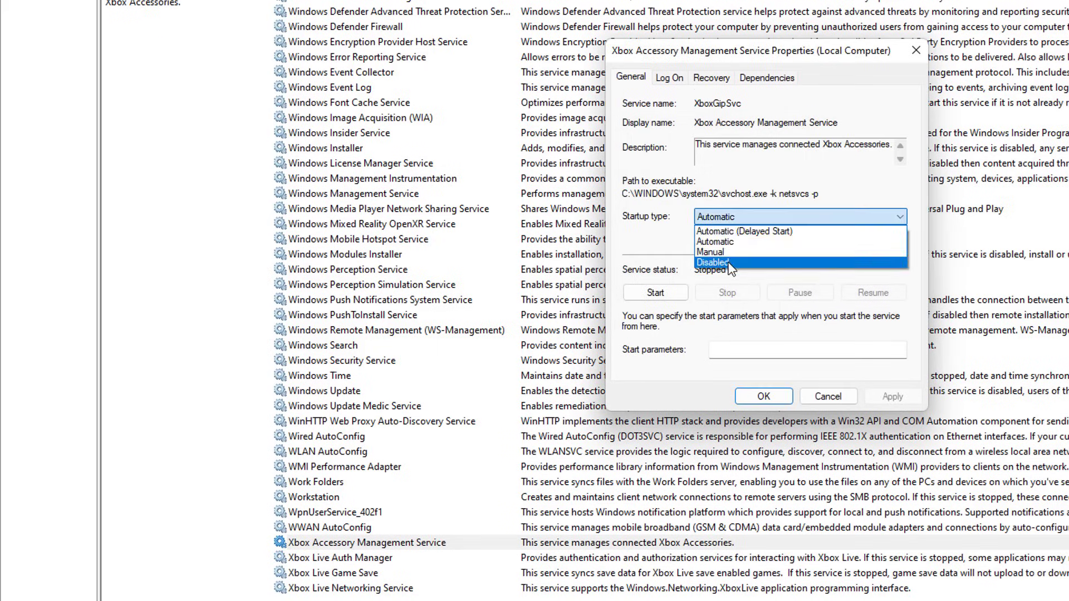
click(716, 262)
click(893, 396)
click(746, 395)
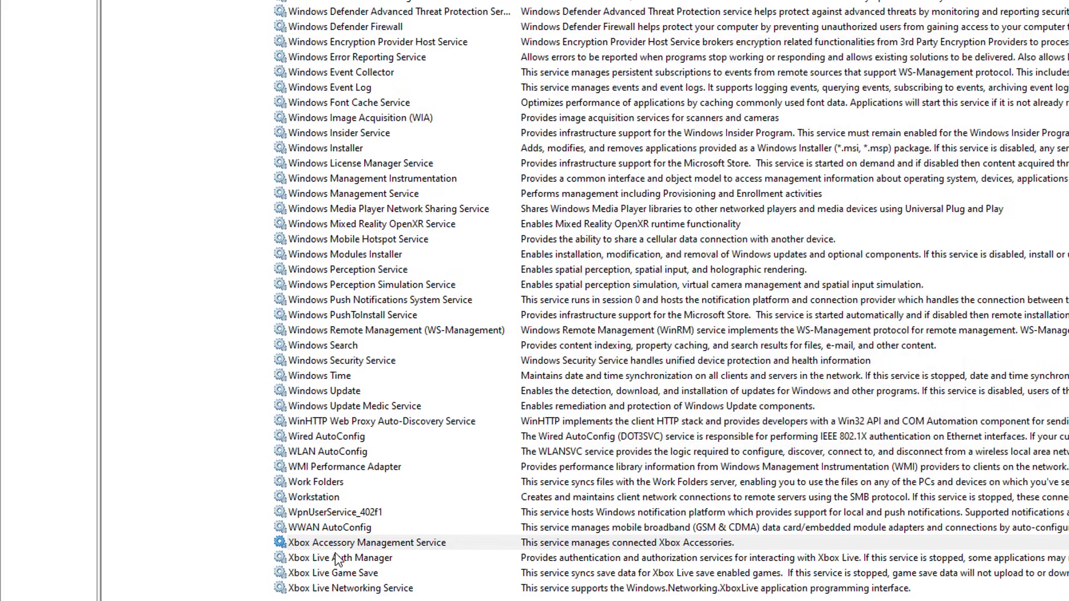
Set the Xbox Live Auth Manager service's startup type to Disabled and save the change.
double_click(338, 559)
click(740, 219)
click(791, 216)
click(791, 216)
click(719, 262)
click(893, 396)
click(763, 396)
Set the Xbox Live Game Save service's startup type to Disabled and save the change.
click(333, 572)
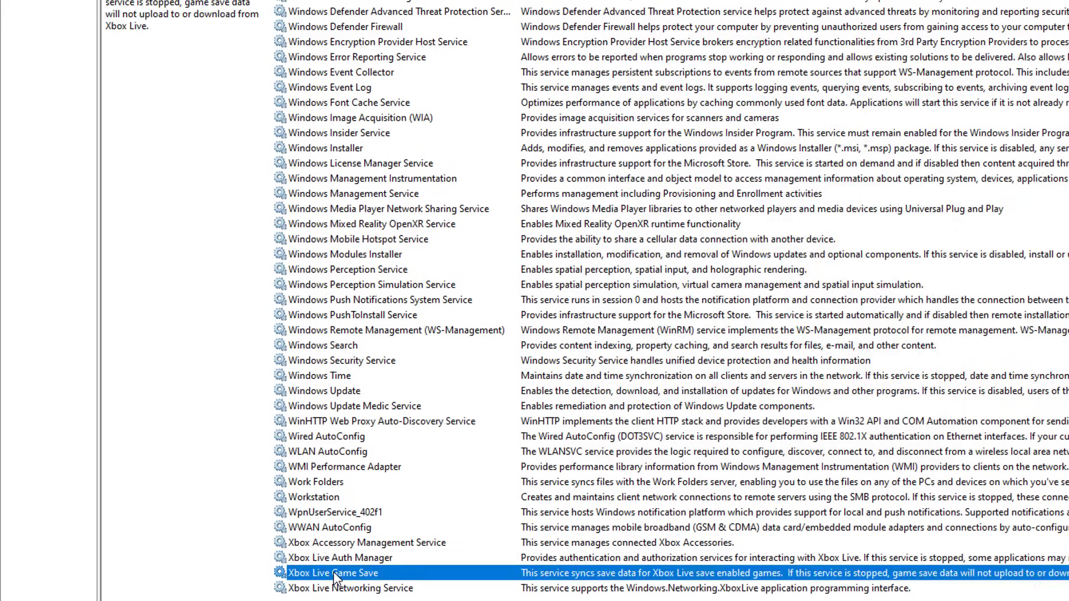
double_click(333, 573)
click(723, 216)
click(719, 262)
click(893, 396)
click(763, 396)
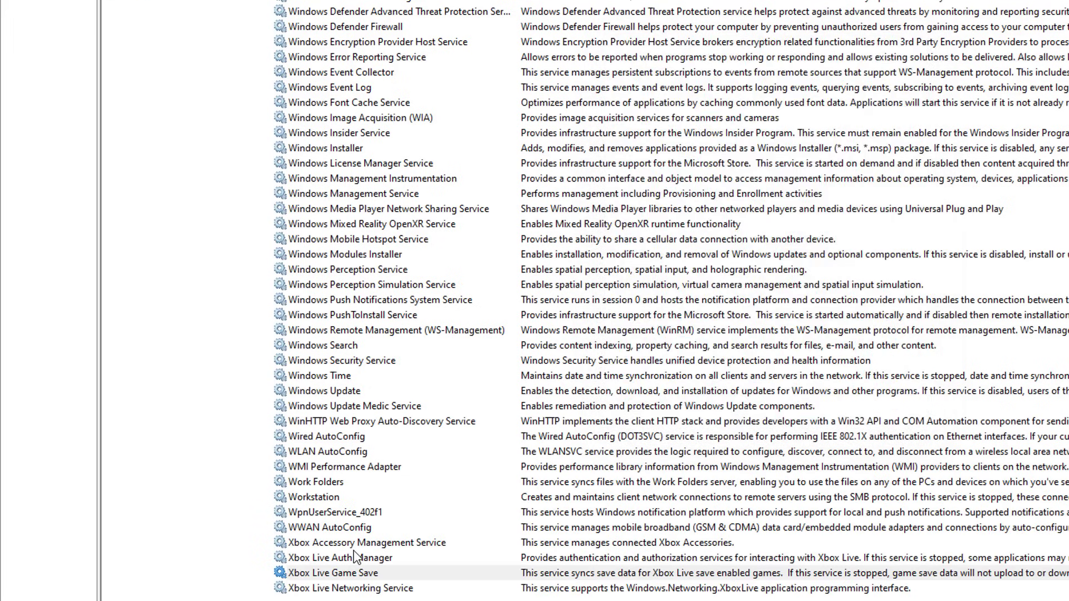
Stop the Xbox Live Networking Service and save its startup type as Disabled.
double_click(334, 588)
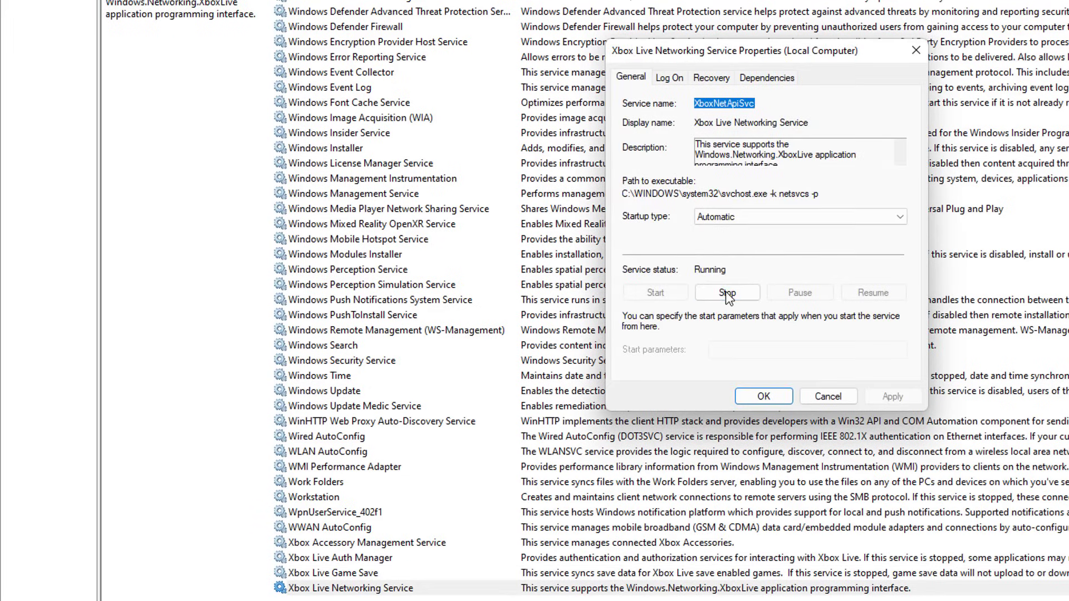
click(727, 294)
click(778, 223)
click(918, 398)
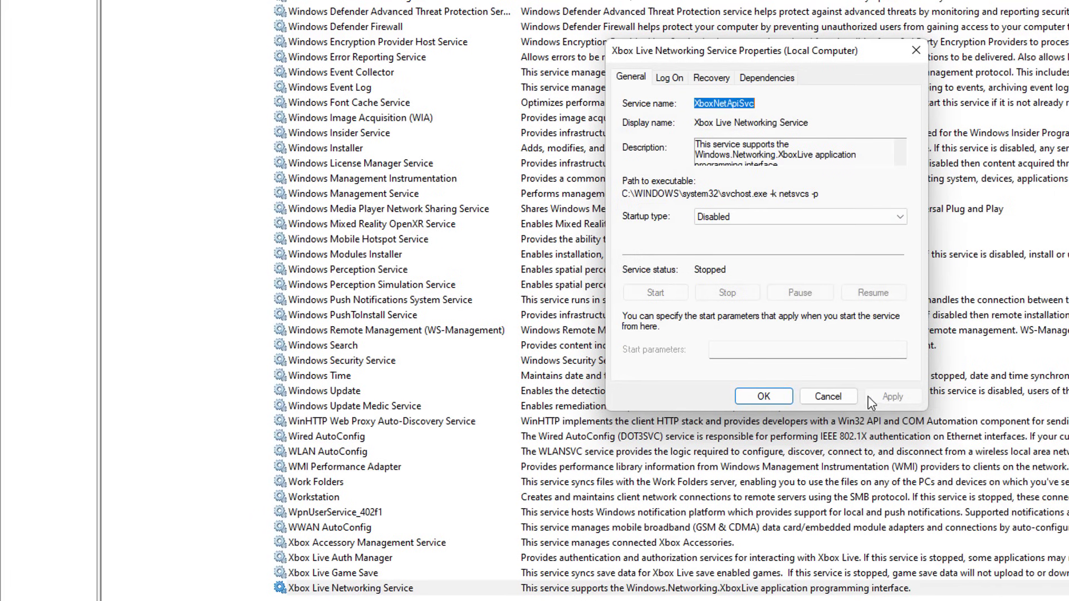
click(758, 398)
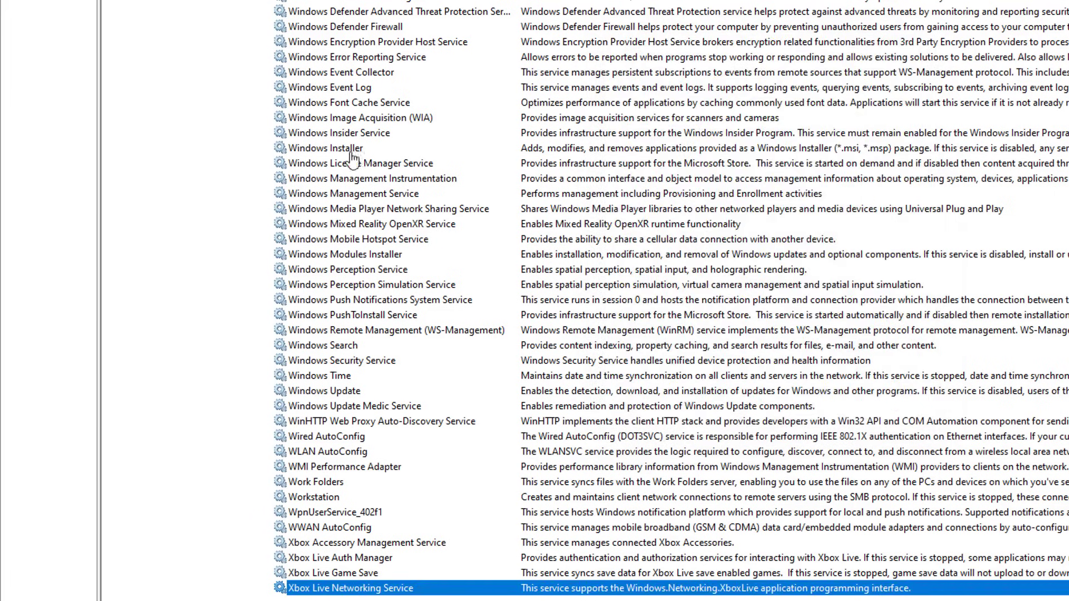
Examine the Windows Error Reporting Service and the group of Hyper-V services, including Guest Service Interface, Heartbeat and Remote Desktop Virtualization.
click(360, 62)
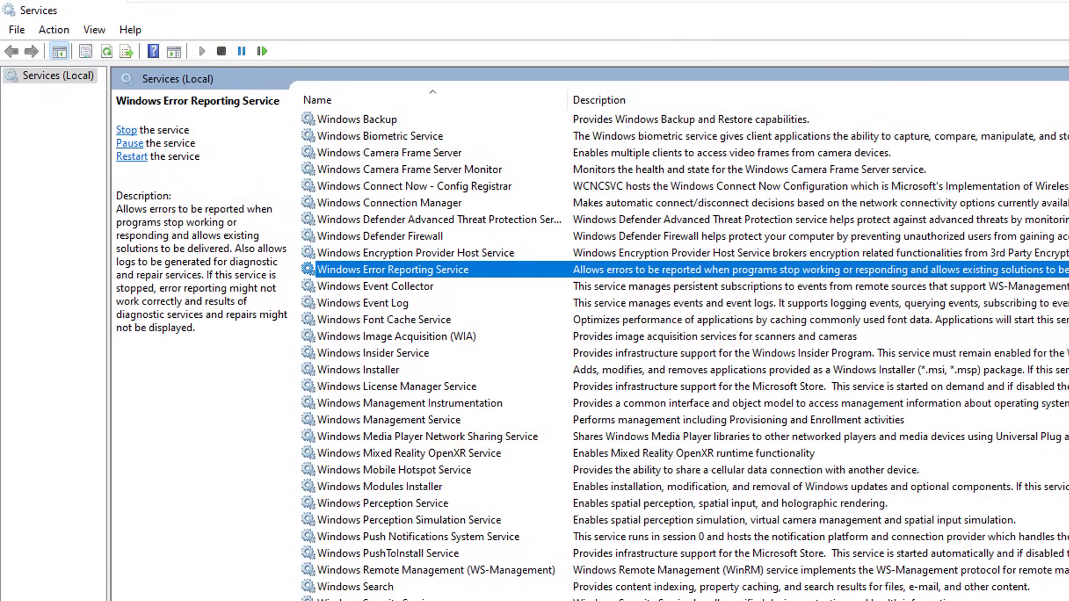
scroll(668, 356, up, 20)
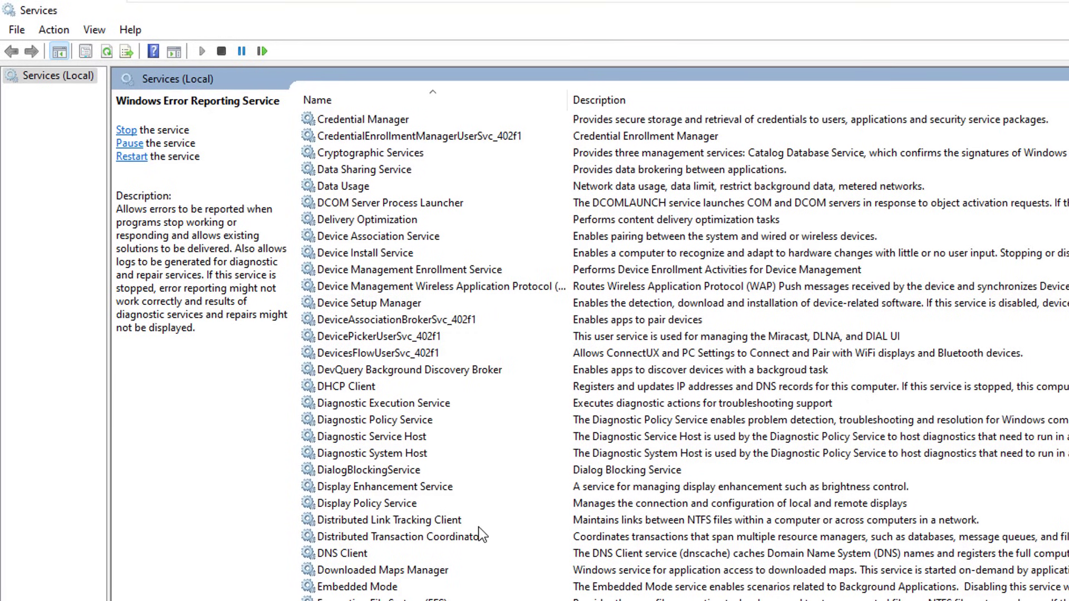
scroll(427, 414, down, 2)
scroll(427, 414, down, 4)
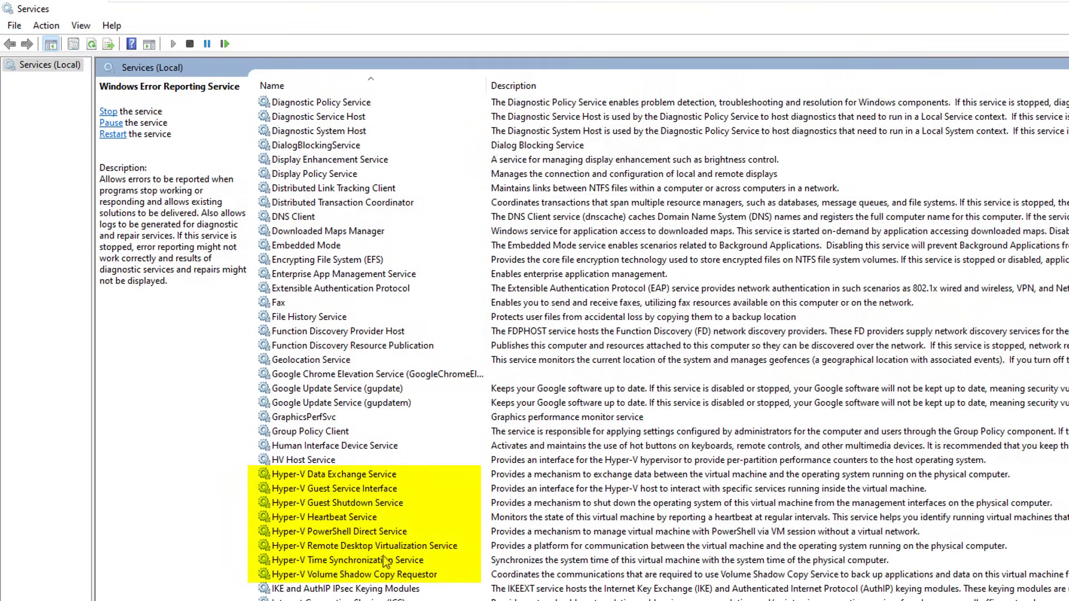
click(312, 489)
click(305, 518)
click(309, 546)
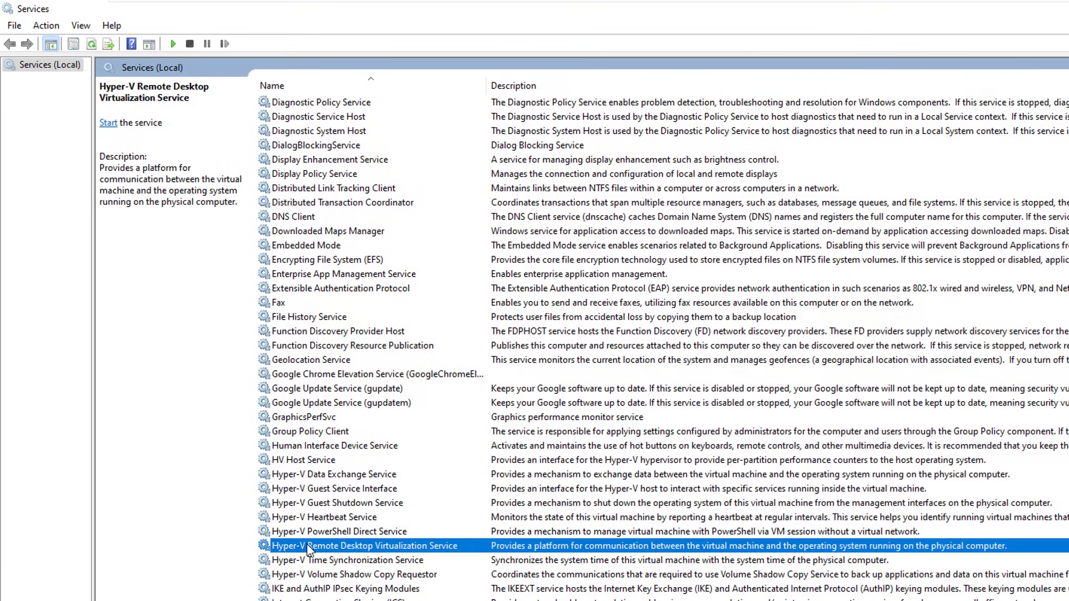
click(310, 574)
click(309, 548)
Inspect the Microsoft Defender Antivirus Network Inspection Service and the Microsoft Defender Antivirus Service in the services list.
scroll(323, 443, down, 5)
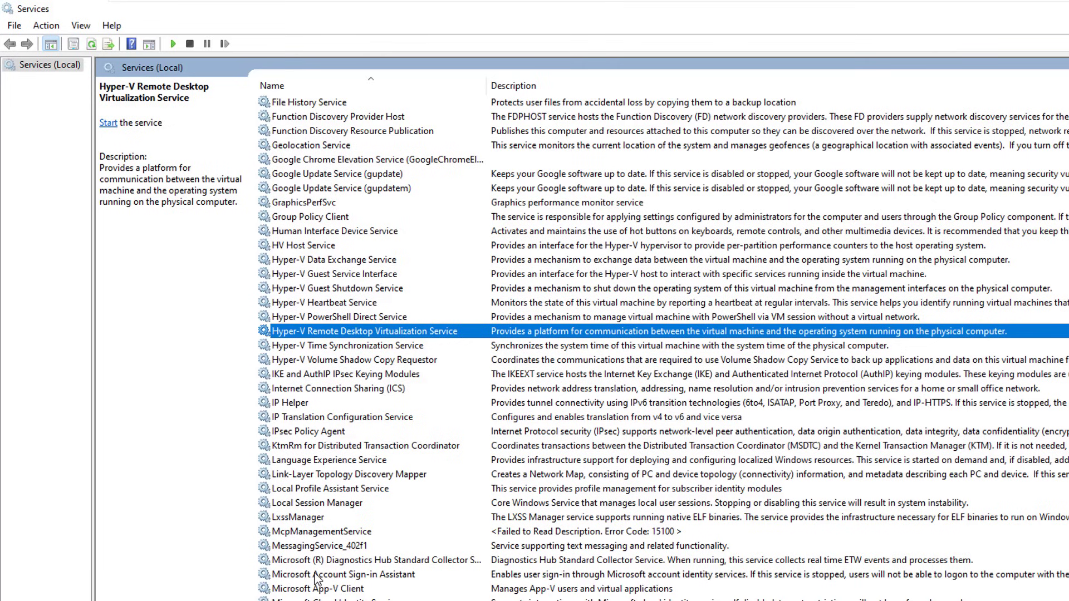
scroll(318, 579, down, 2)
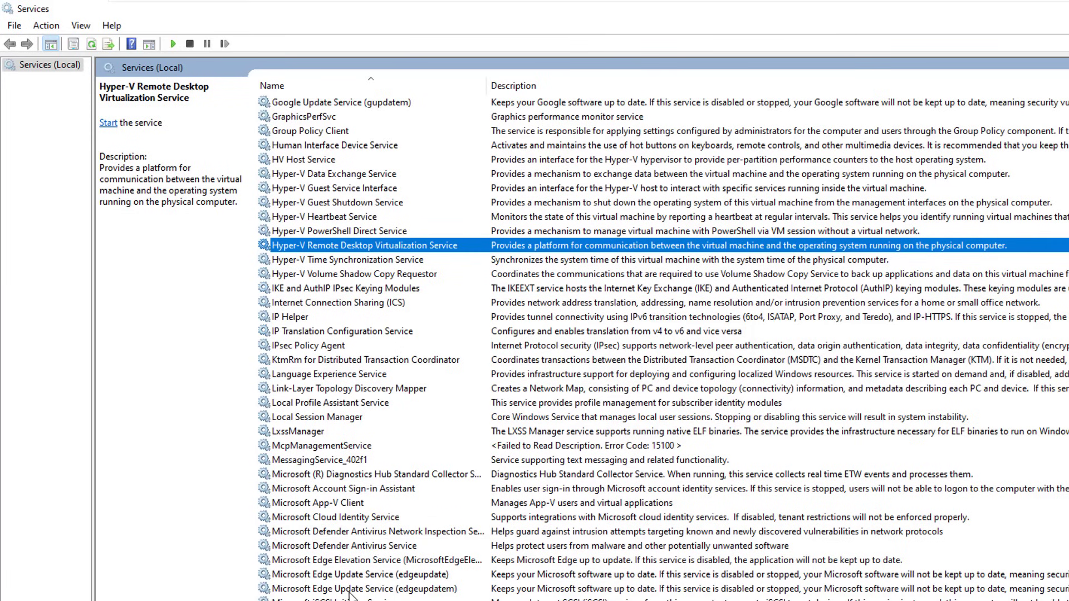
click(326, 533)
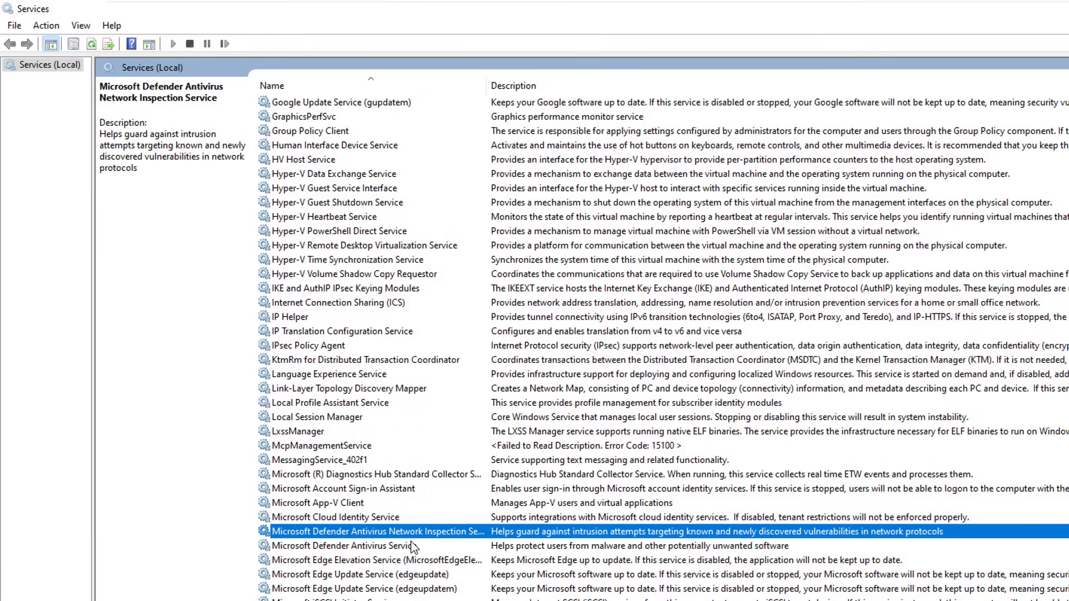
click(341, 547)
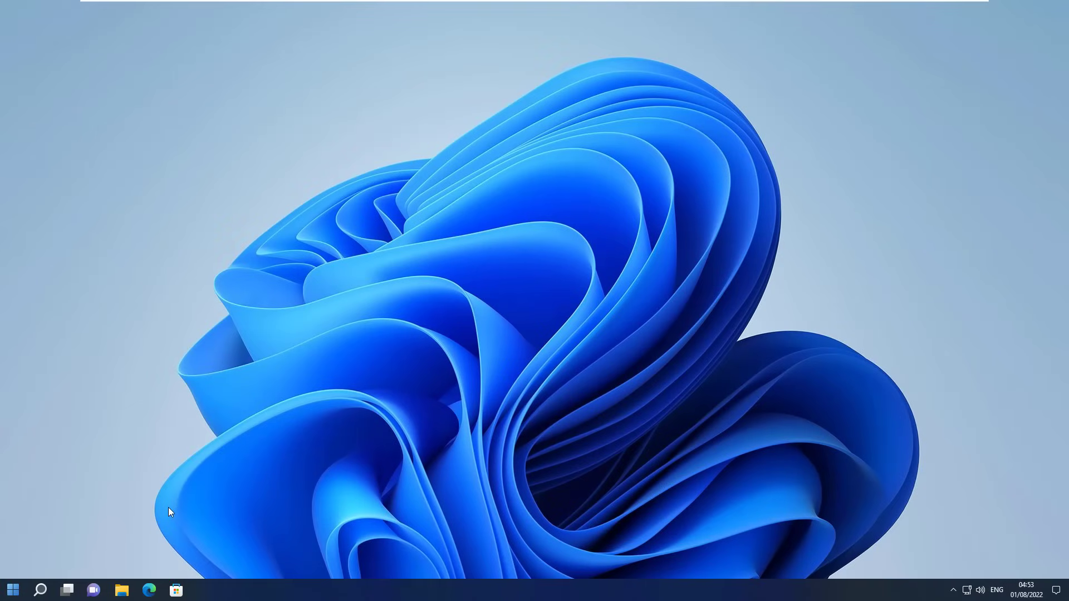
Restart the computer so the changes to the services take effect.
click(7, 598)
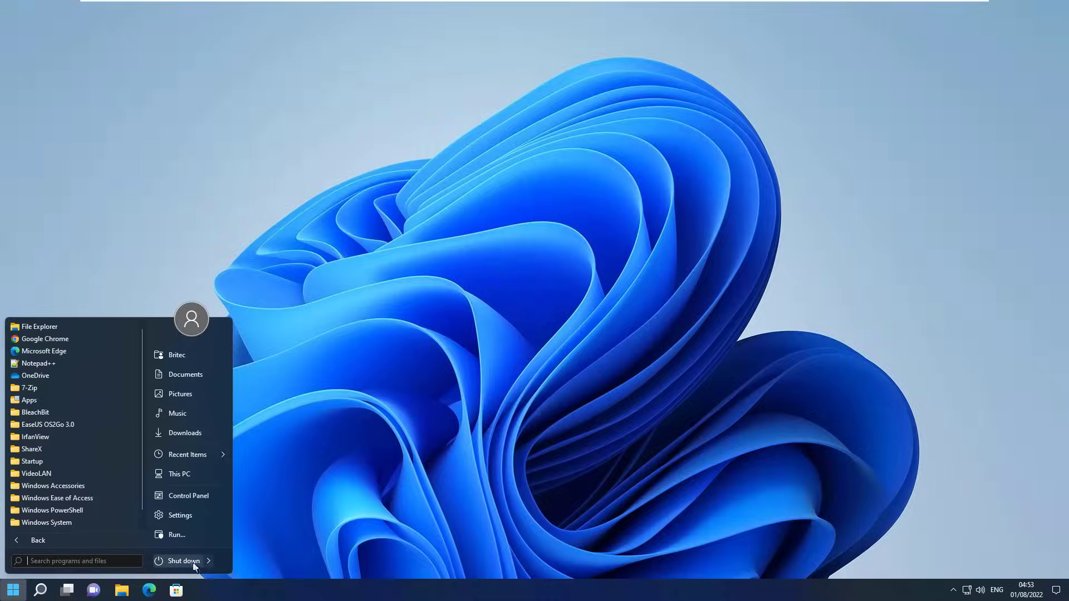
mouse_move(209, 560)
click(241, 546)
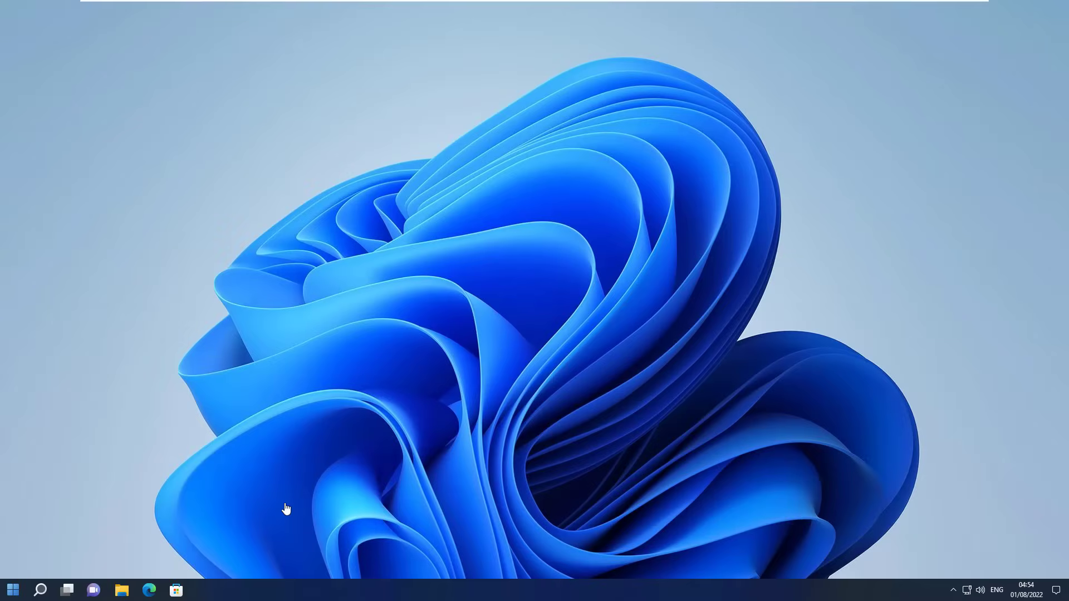
Open Task Manager and view the CPU performance figures, including the number of running processes.
right_click(491, 588)
click(525, 542)
click(417, 140)
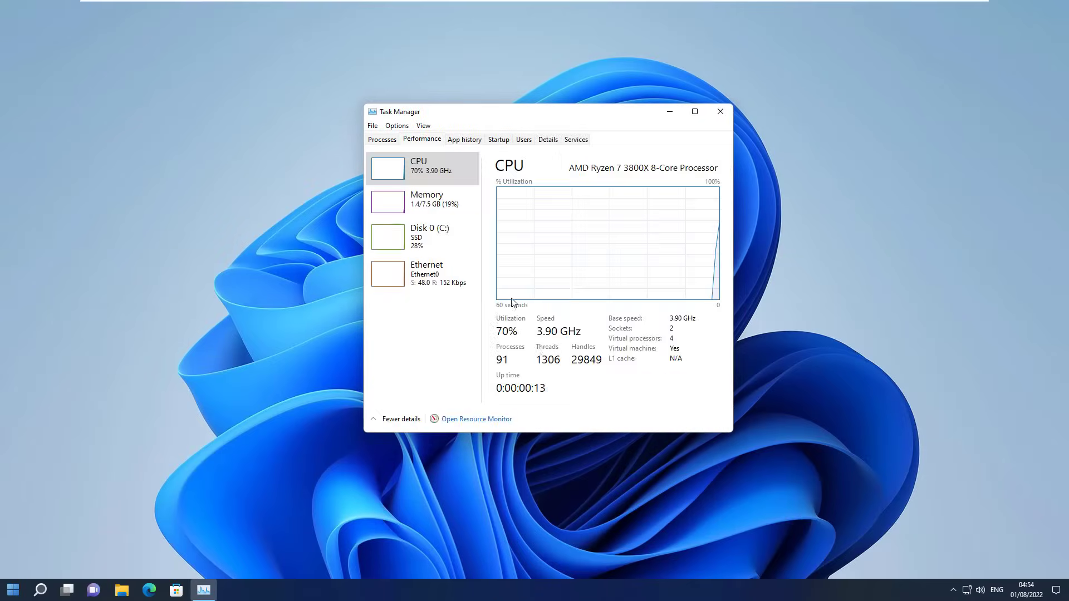